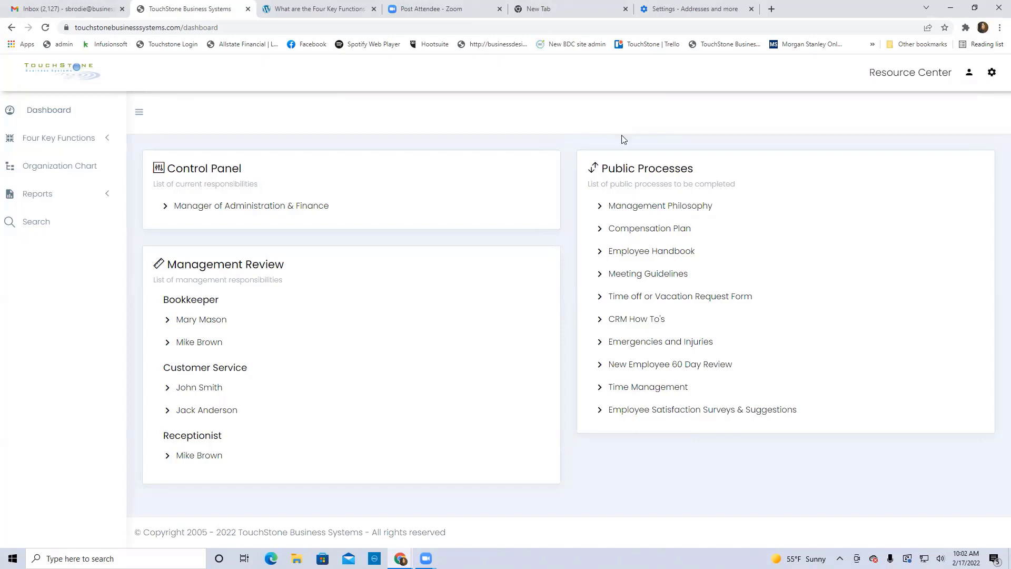
Go from the account menu to Account Administration, which lists the nine user accounts
left_click(995, 78)
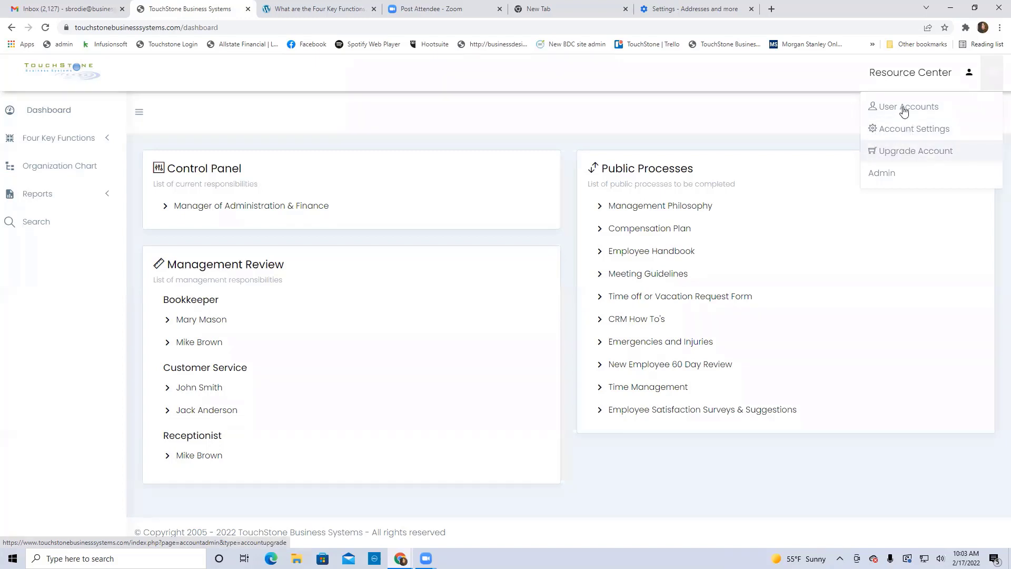
left_click(903, 108)
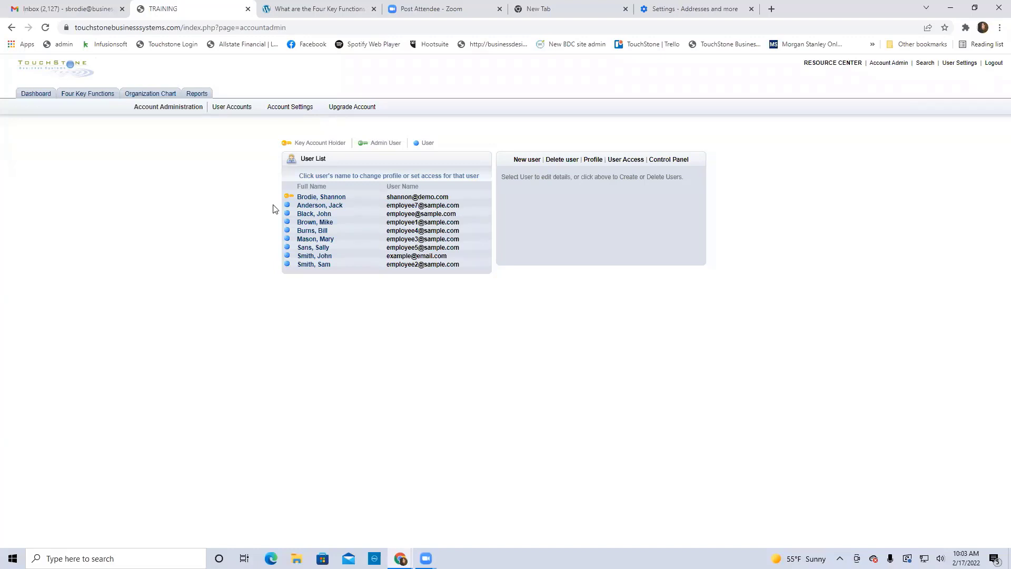
Load the key account holder's profile into the edit form beside the user list
left_click(327, 198)
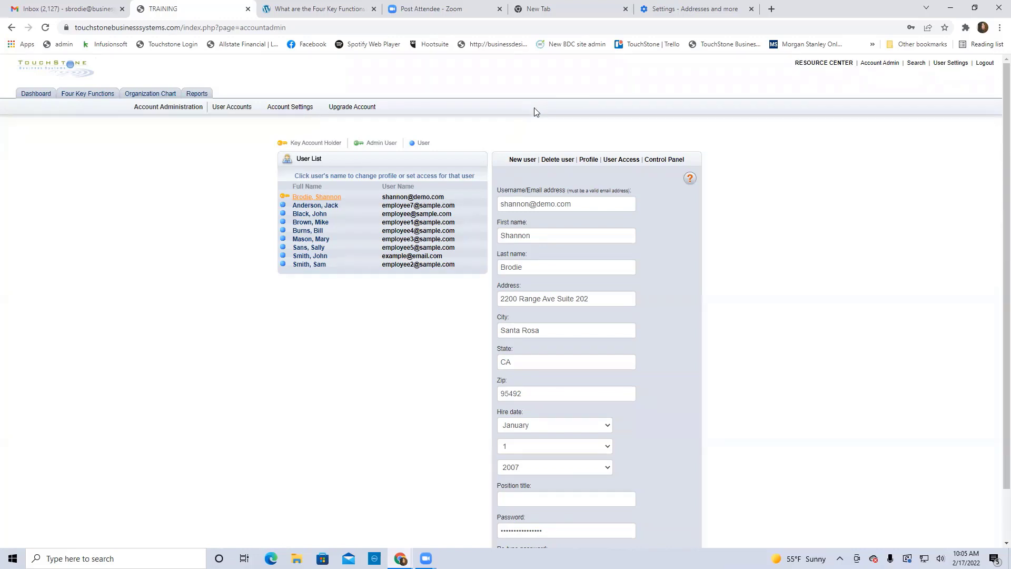
Open Account Settings and scroll through the TRAINING business information, header colours and logo options
left_click(291, 108)
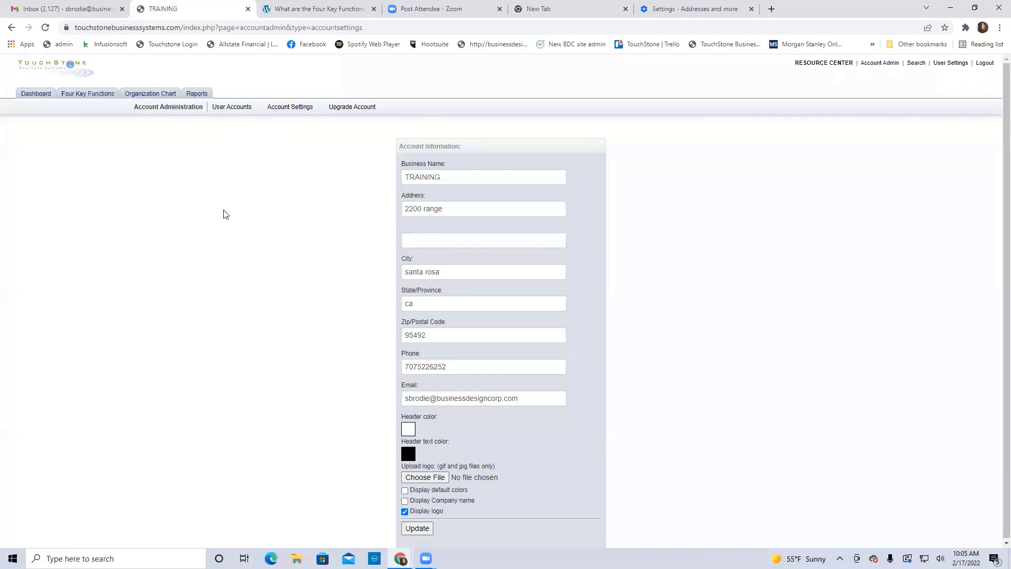
scroll(528, 497, "down", 1)
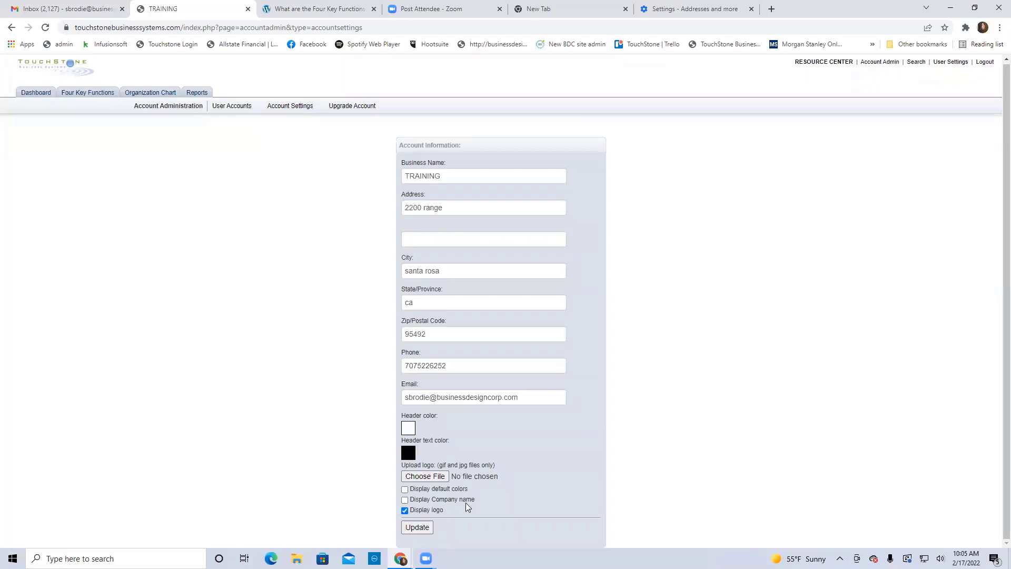
left_click(404, 499)
left_click(418, 527)
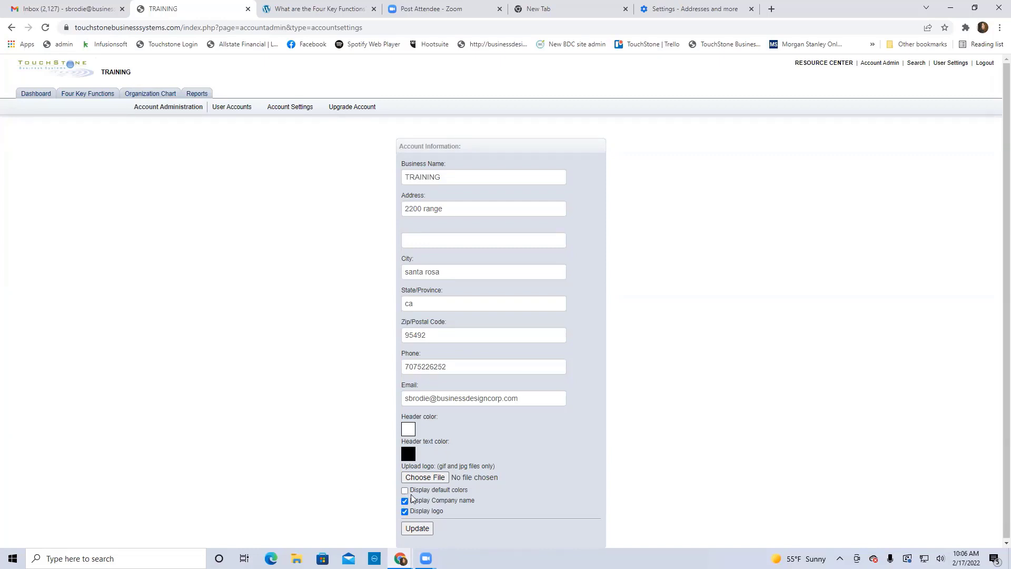
left_click(404, 490)
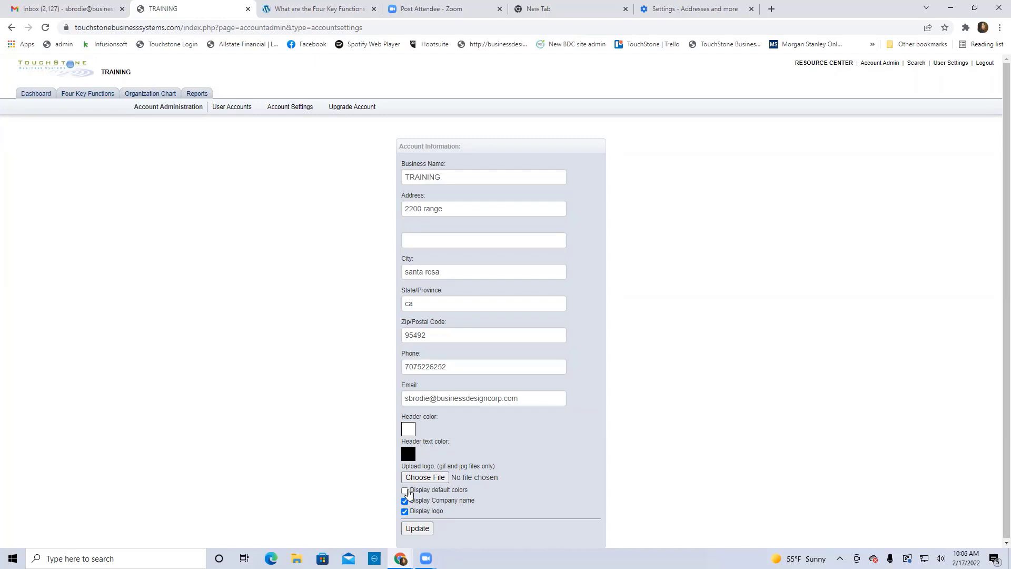
left_click(418, 528)
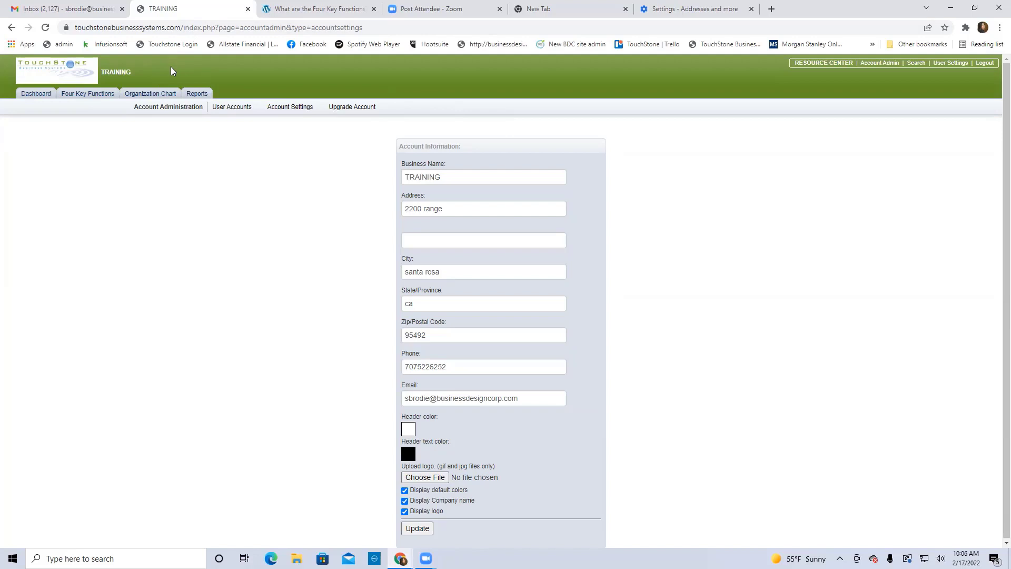
left_click(405, 491)
left_click(405, 501)
left_click(417, 528)
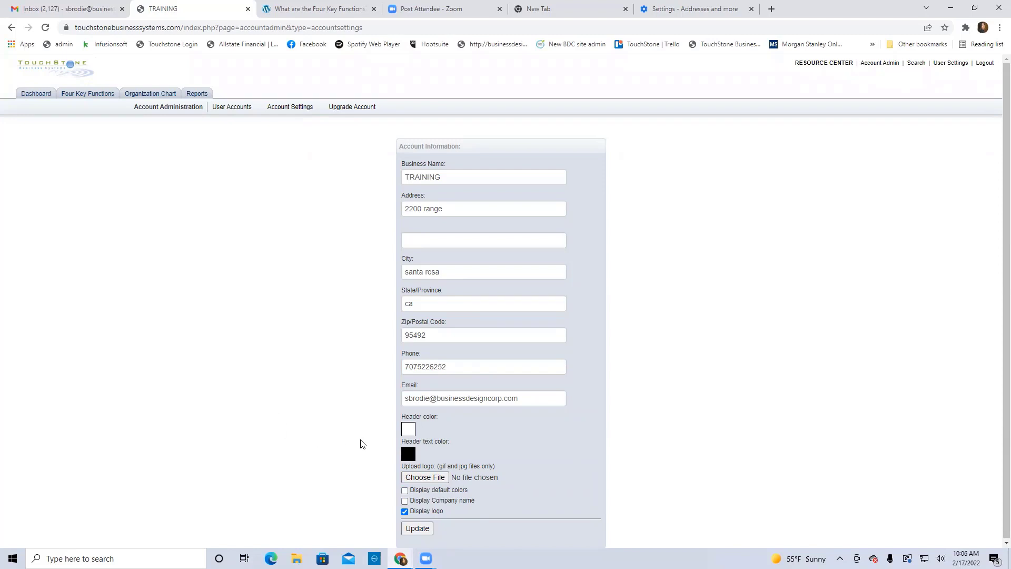
Set the header colour to blue and save it with Update
left_click(408, 429)
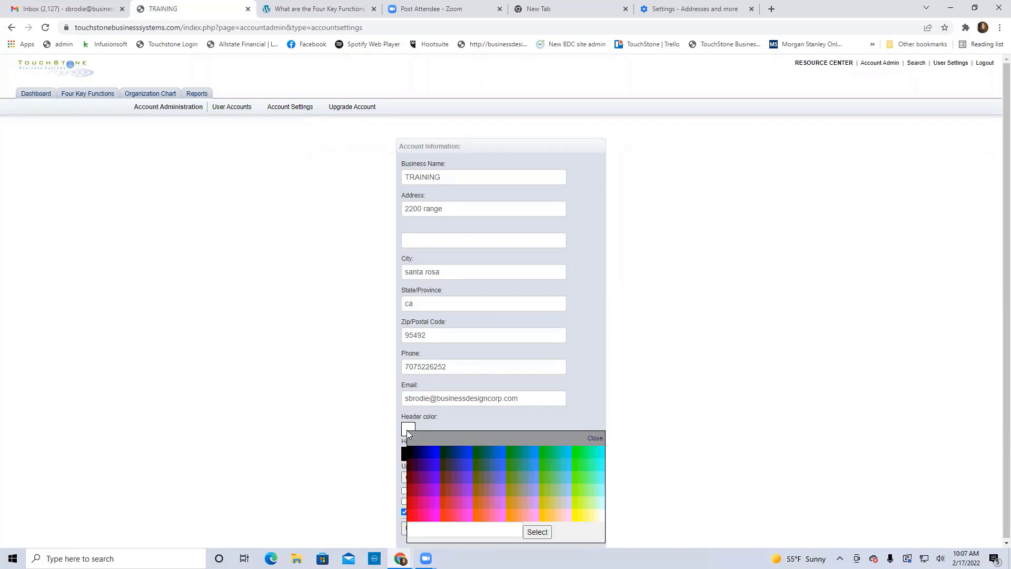
left_click(470, 451)
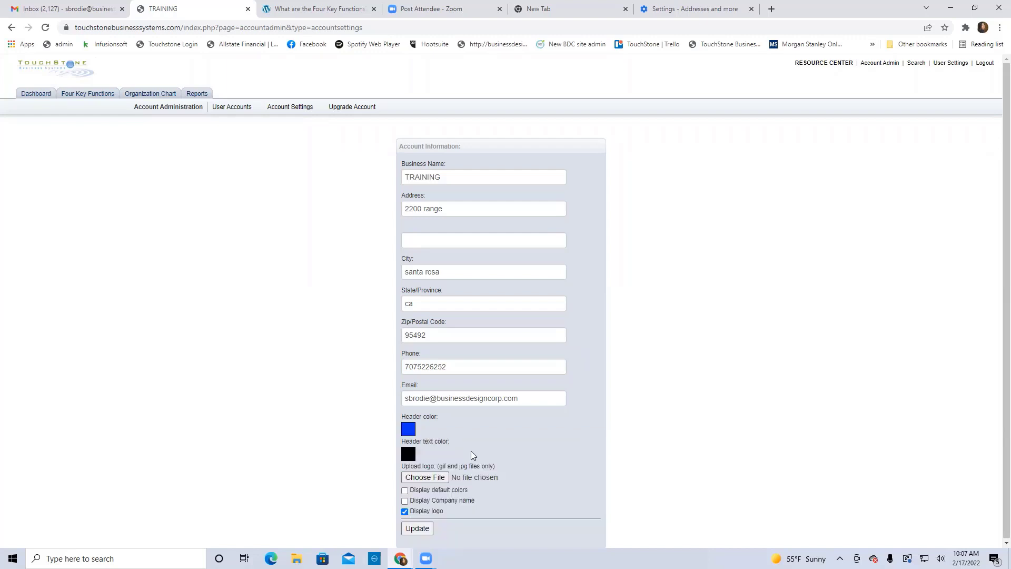
left_click(417, 528)
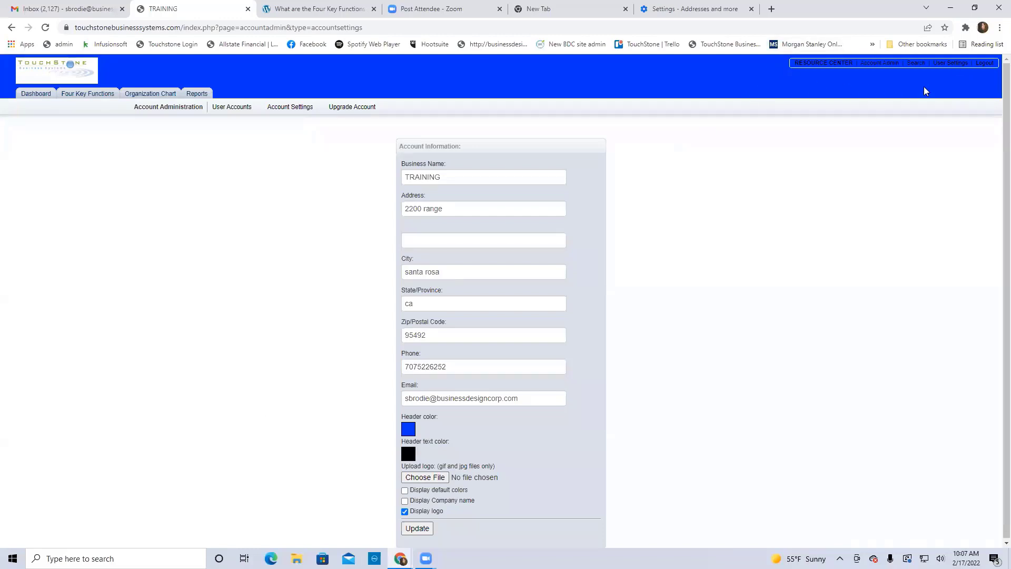
Preview header text colours, including a yellow shade, leaving them unchanged, then start choosing a logo file
left_click(409, 430)
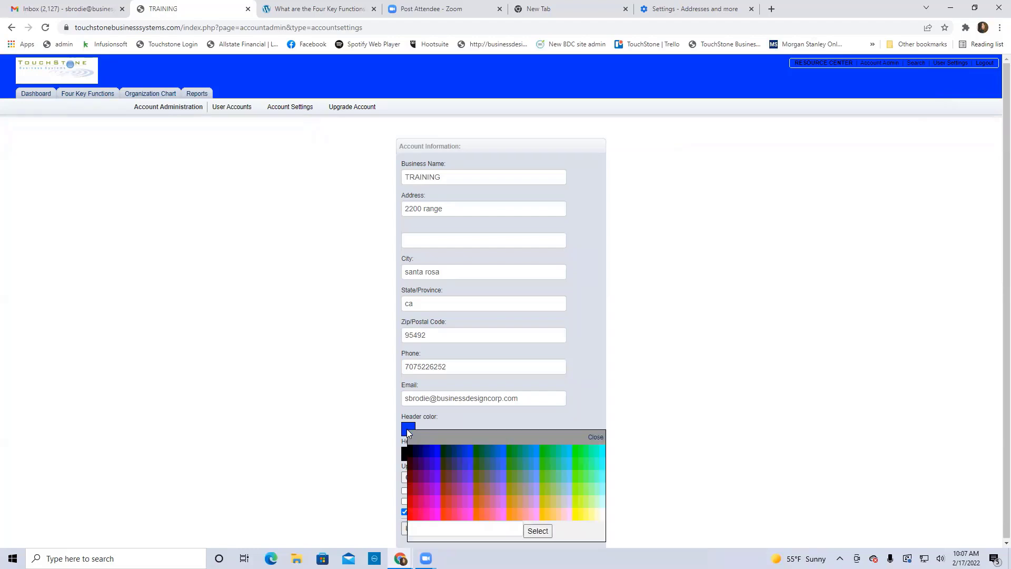
left_click(405, 456)
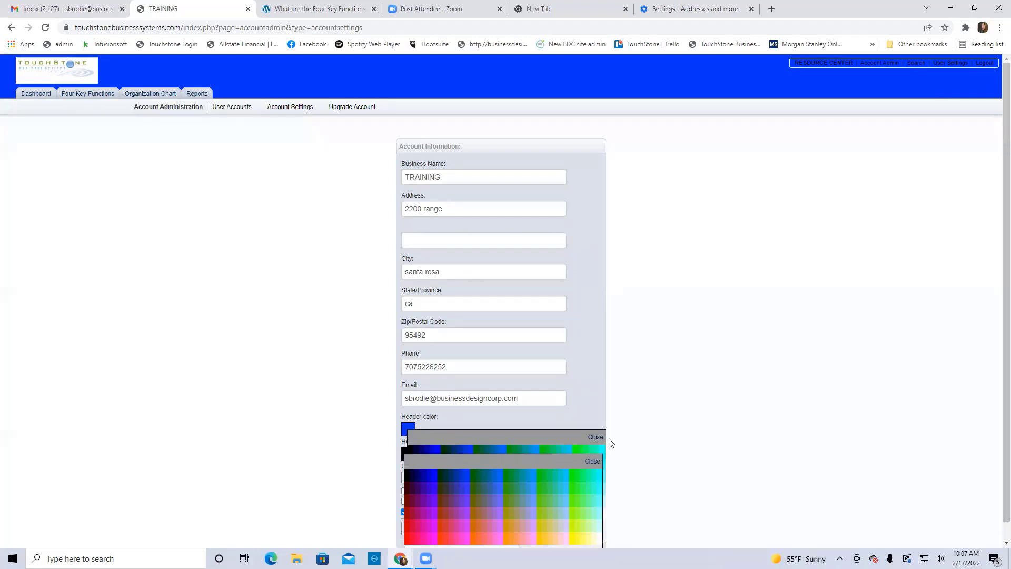
left_click(596, 437)
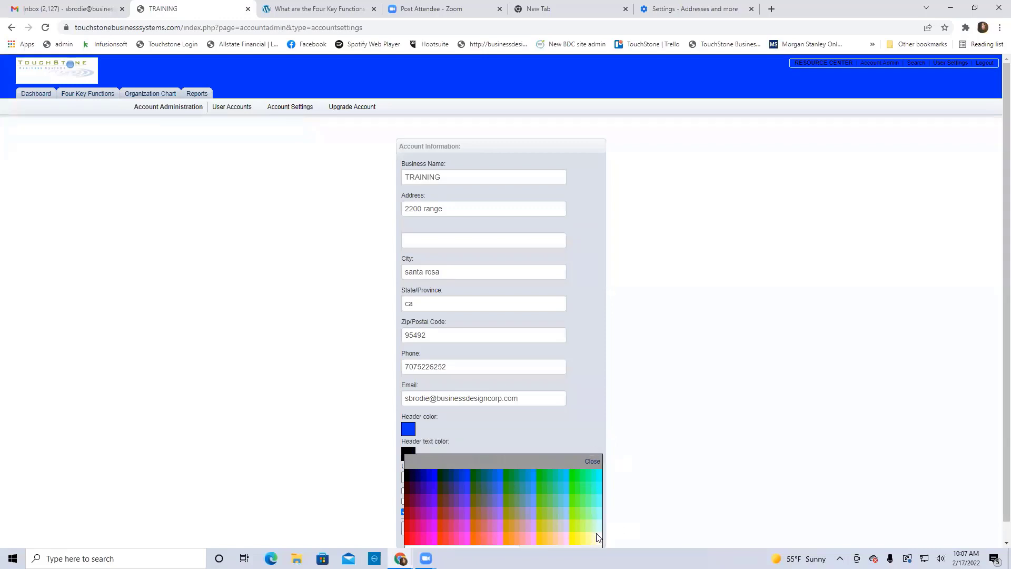
scroll(677, 526, "down", 1)
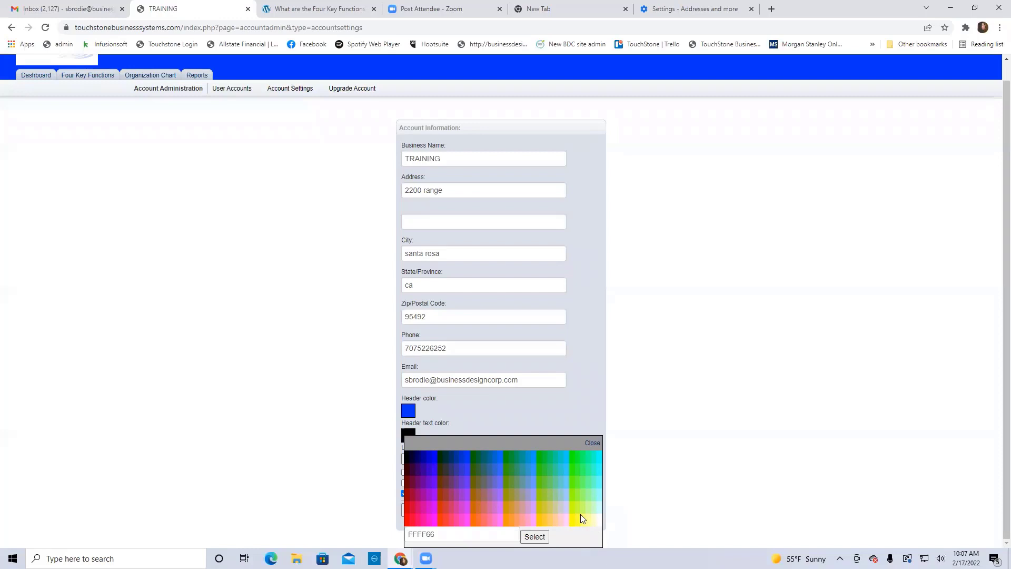
left_click(534, 537)
left_click(593, 444)
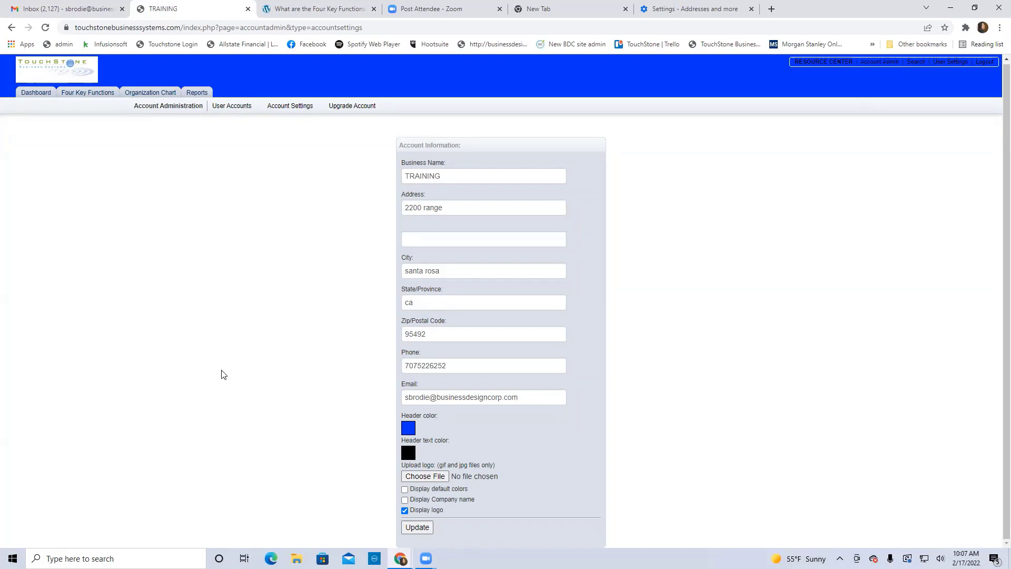
left_click(433, 478)
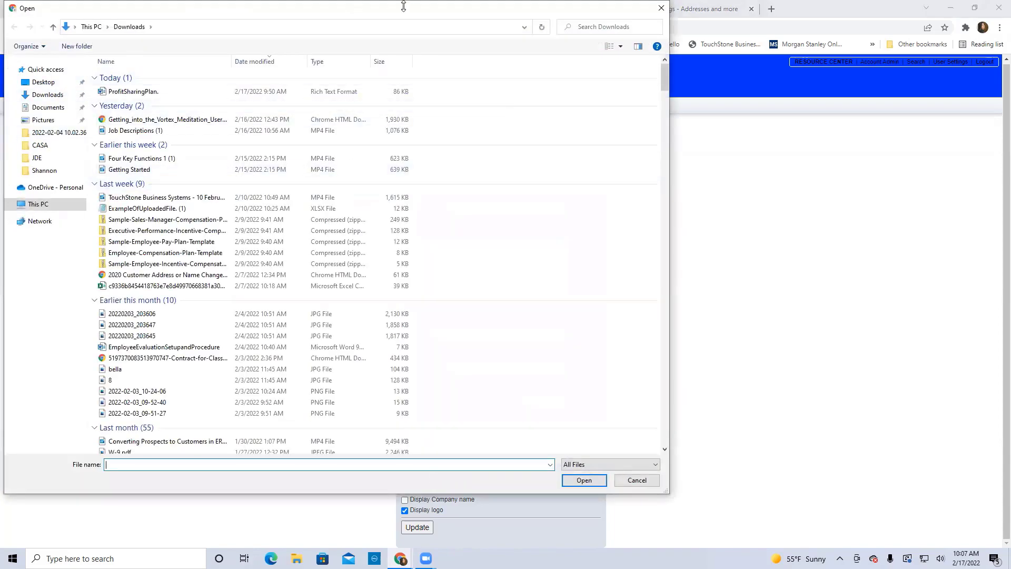
left_click(644, 485)
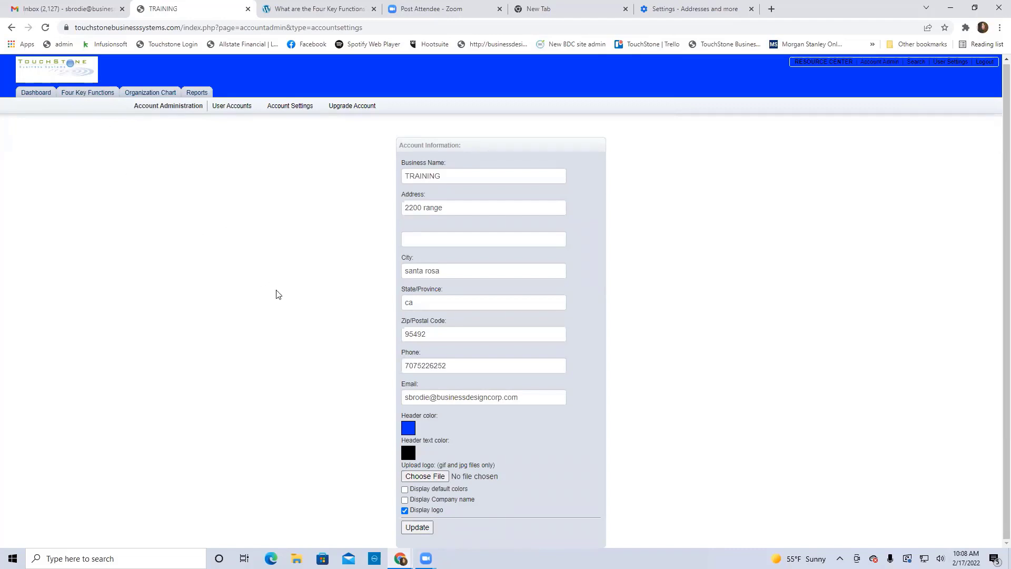
left_click(105, 558)
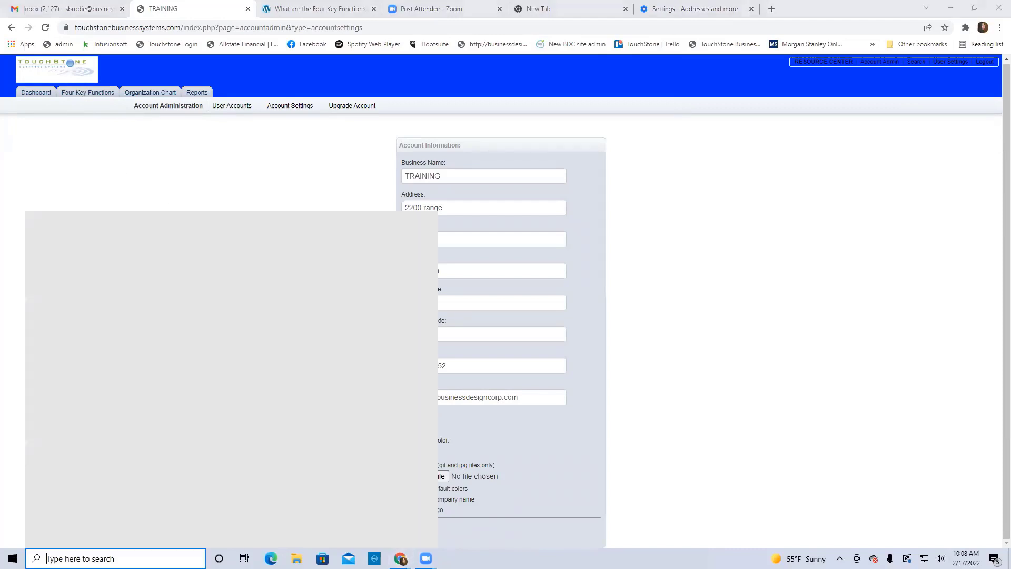
type("snip")
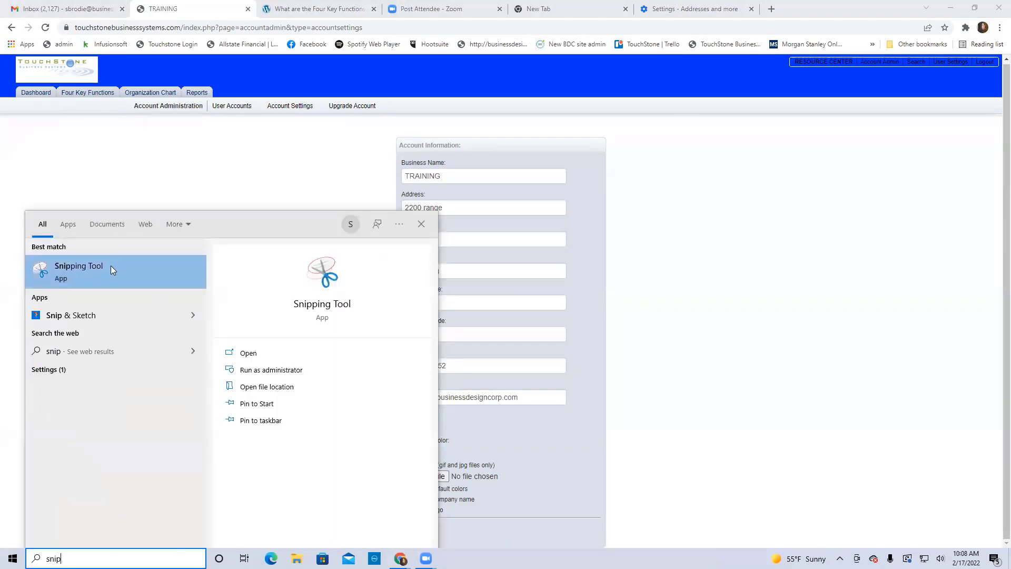
left_click(112, 269)
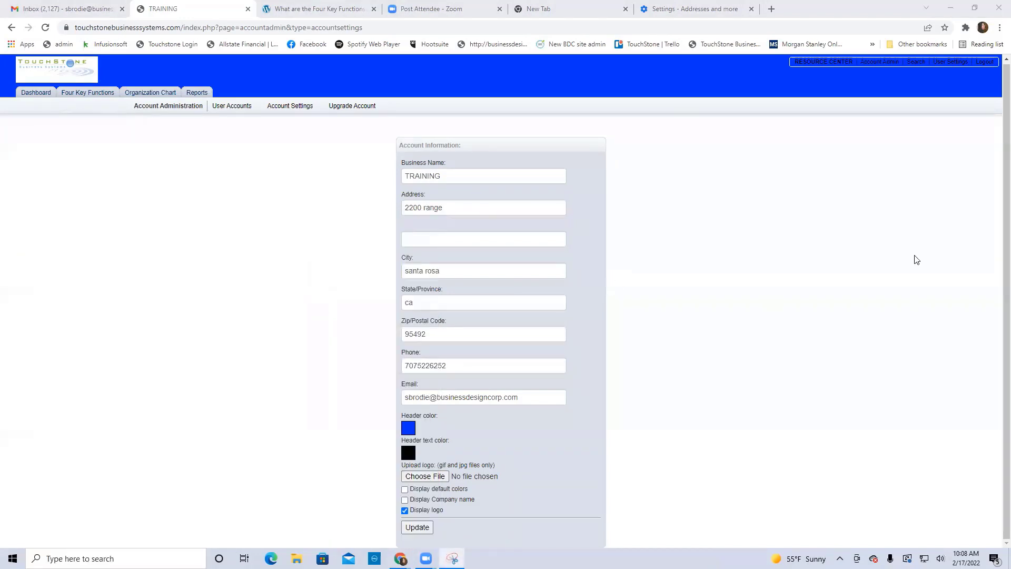
left_click_drag(379, 165, 583, 229)
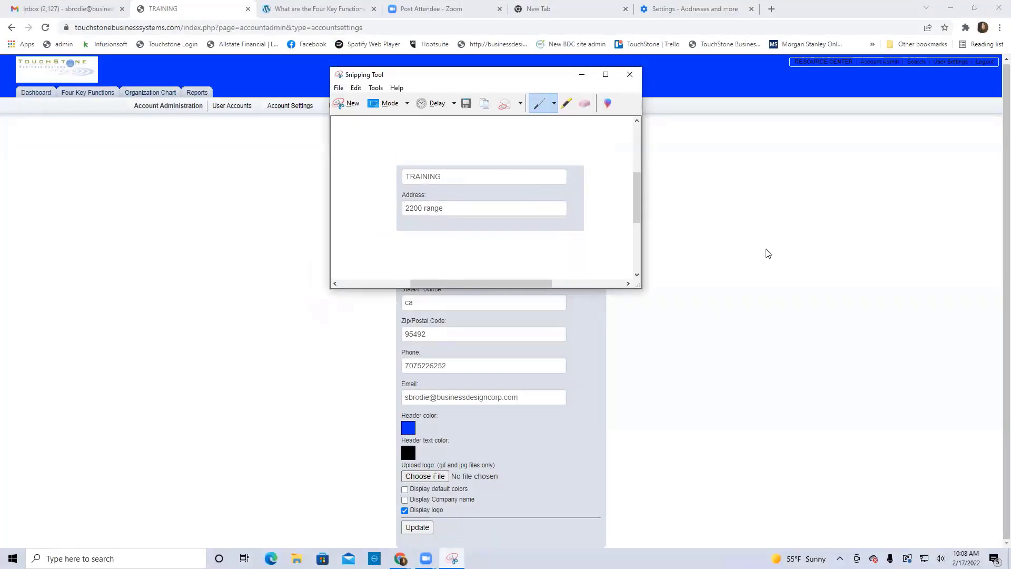
left_click(633, 77)
left_click(532, 189)
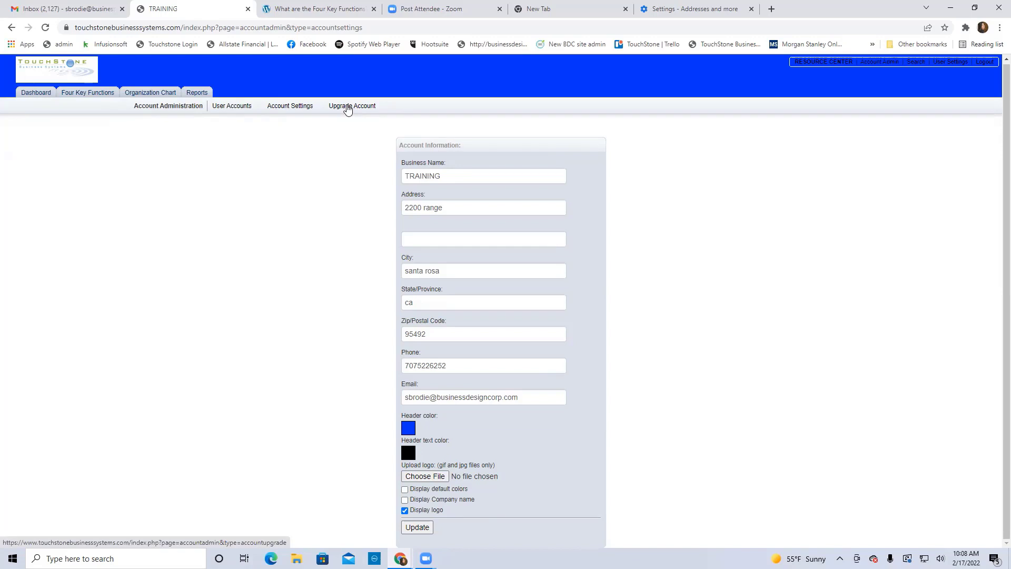
Review the account upgrade user levels, then return to the User Accounts list
left_click(348, 108)
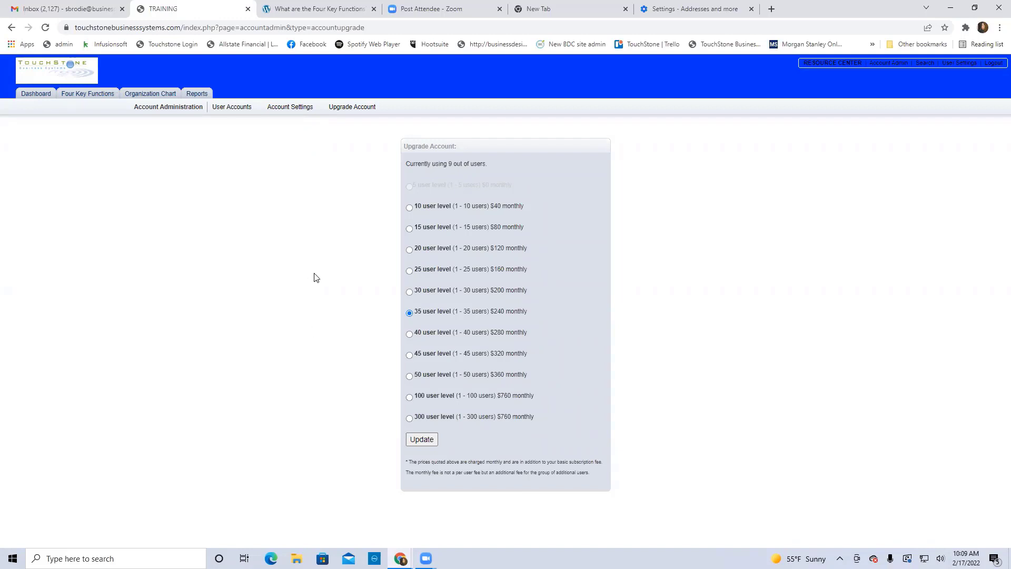
left_click(235, 109)
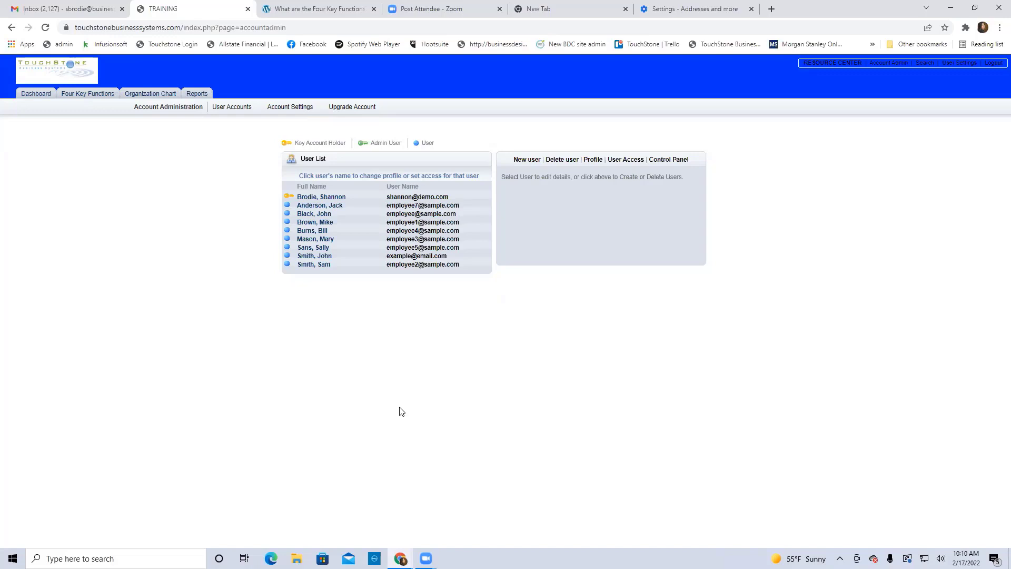
From the dashboard, open the Manager of Administration & Finance control panel processes
left_click(36, 95)
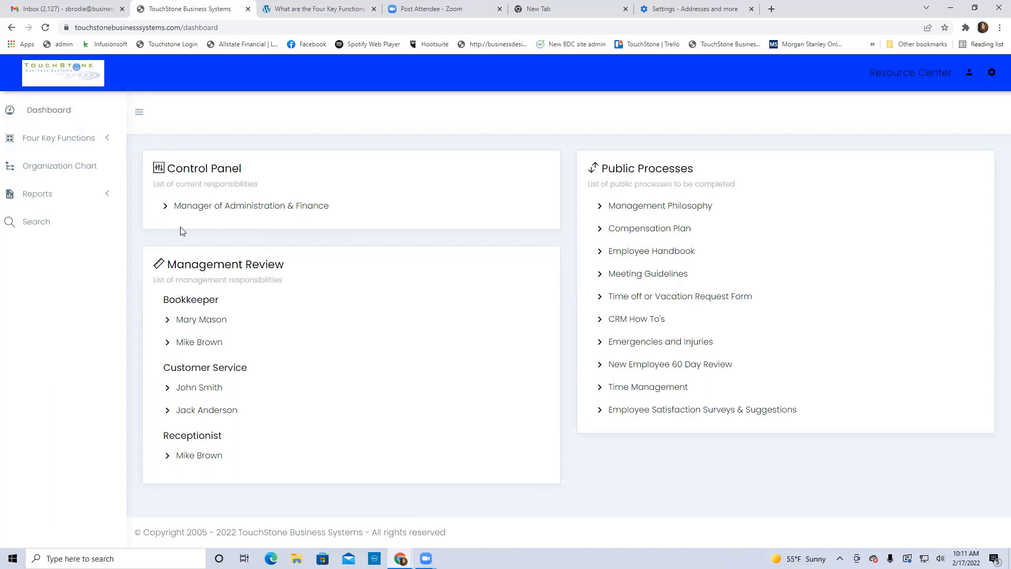
left_click(242, 206)
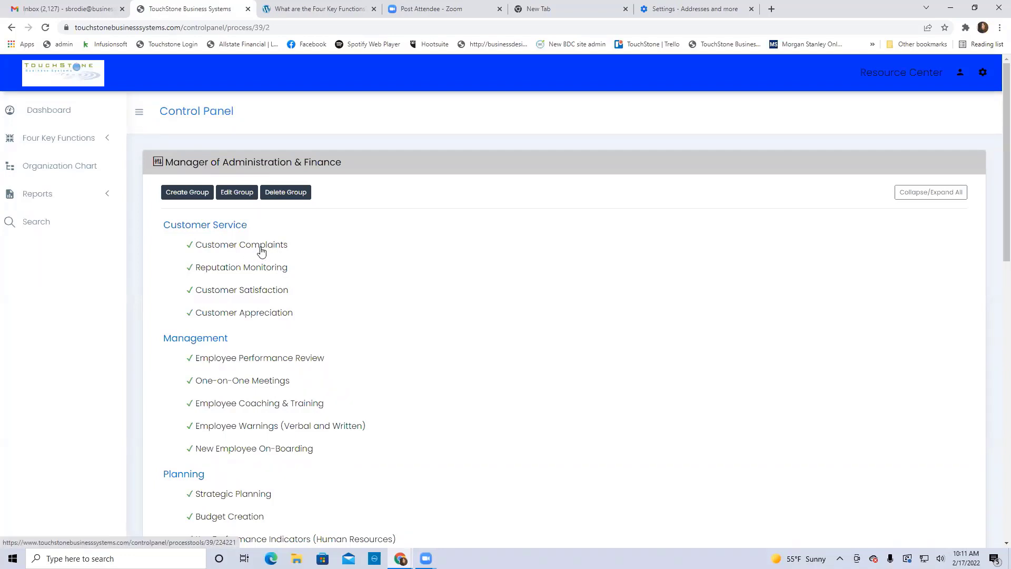
Open the Customer Complaint Checklist under the Customer Complaints process
left_click(261, 251)
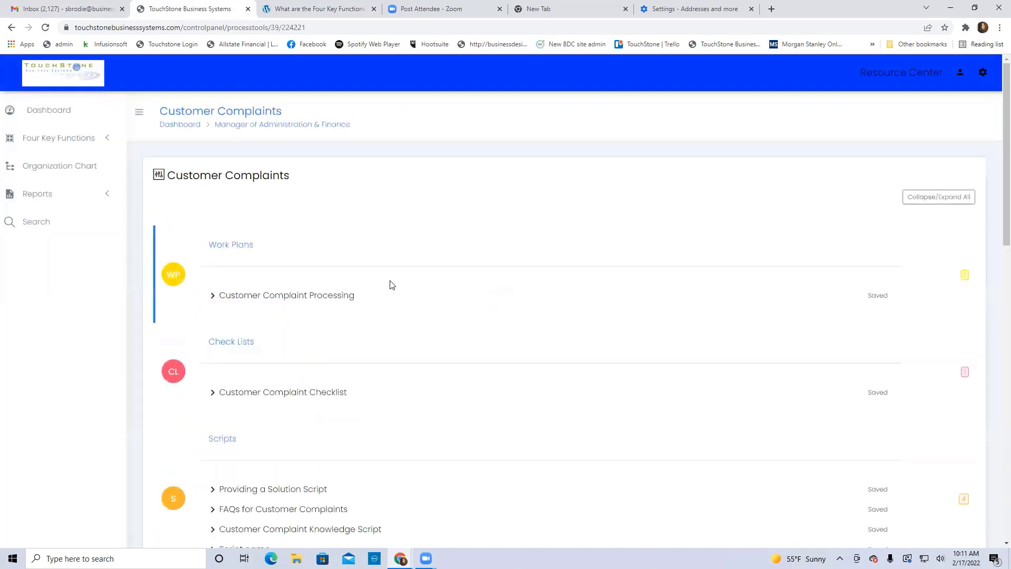
scroll(392, 285, "down", 1)
left_click(297, 342)
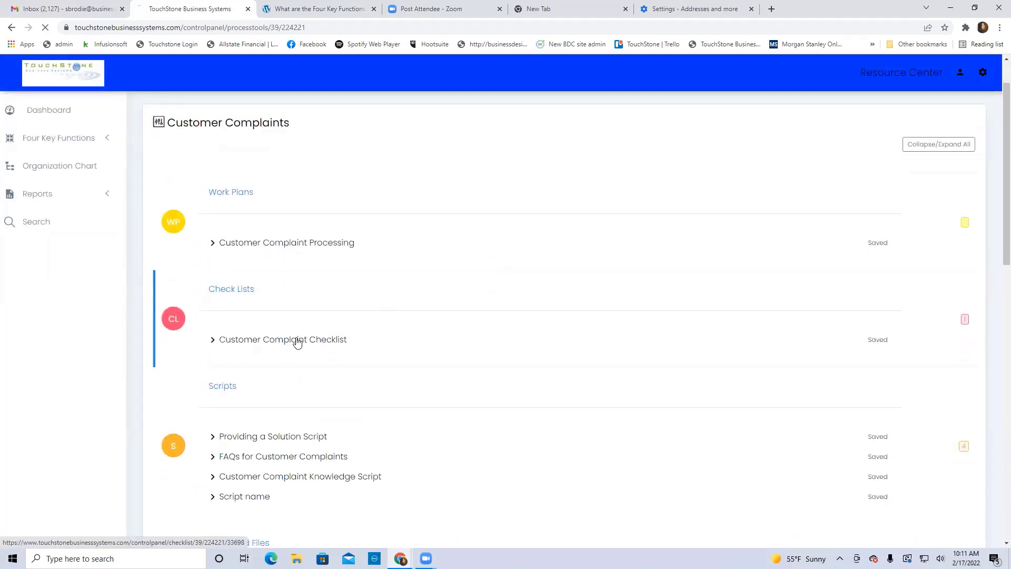
scroll(167, 307, "down", 1)
Tick the first four checklist steps, save, and return to the dashboard
left_click(158, 288)
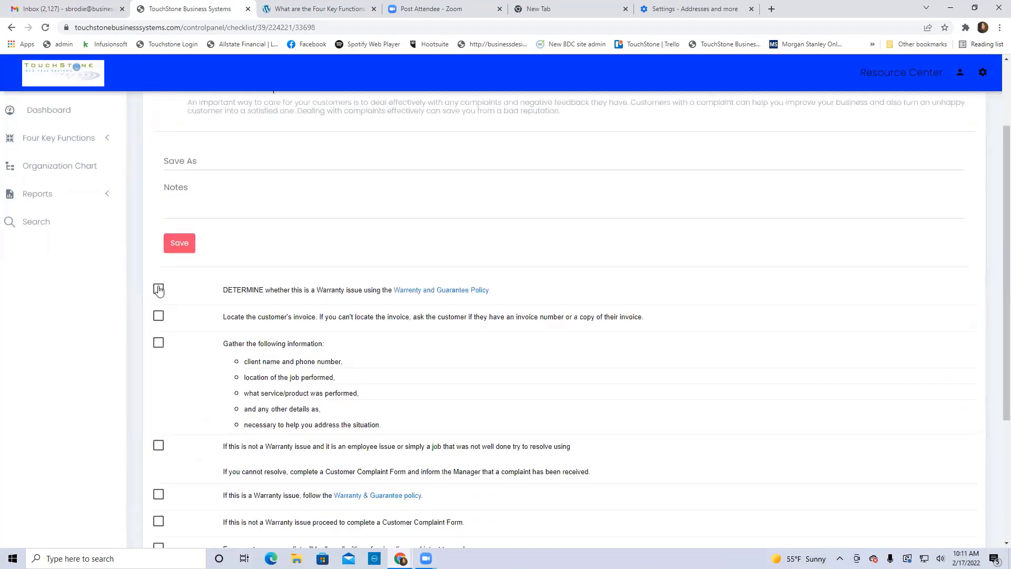
left_click(159, 315)
left_click(158, 343)
left_click(158, 444)
left_click(179, 247)
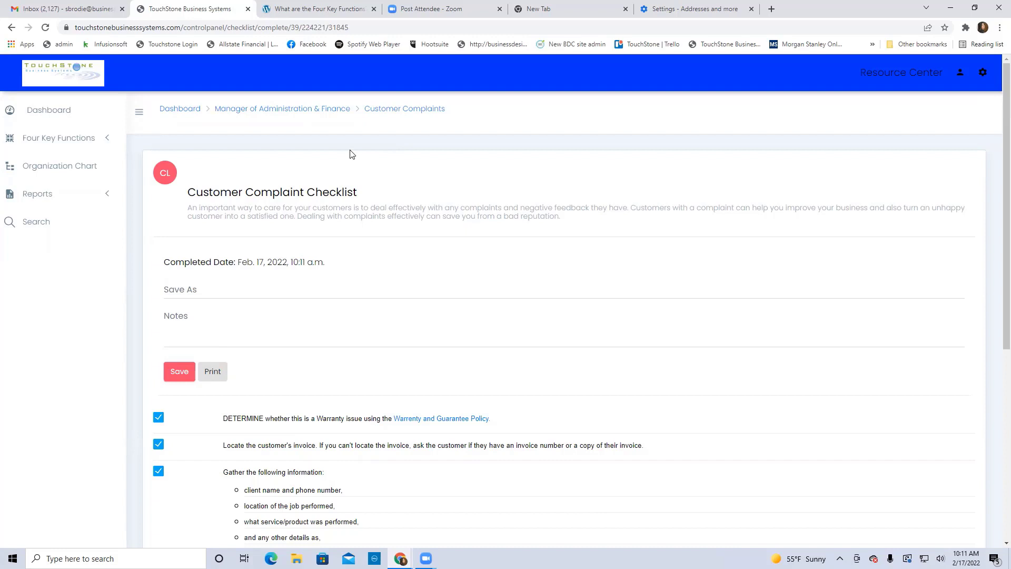
left_click(194, 114)
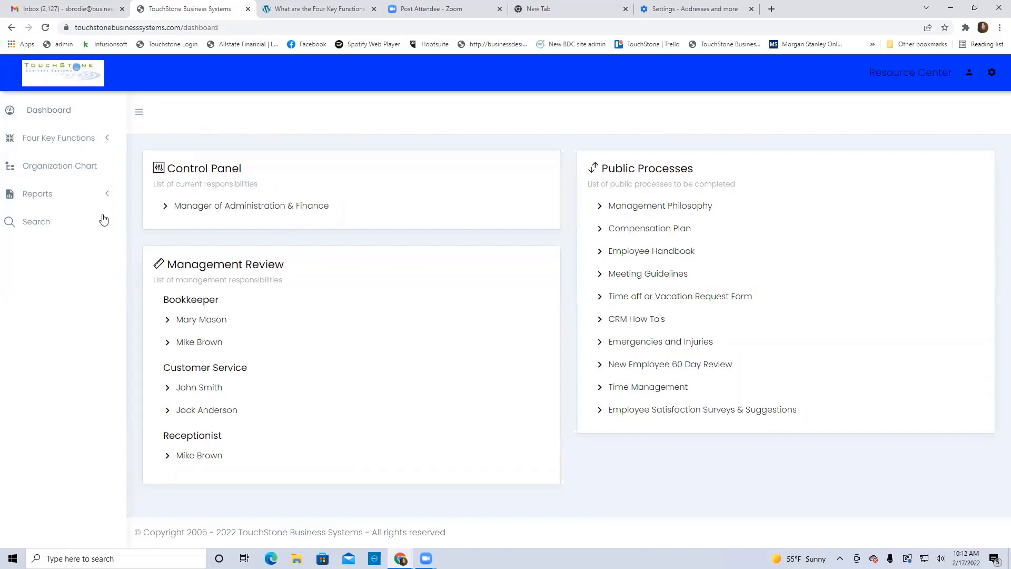
Open the Organization Chart, then reposition and zoom out so Owners down to HR fit on screen
left_click(72, 167)
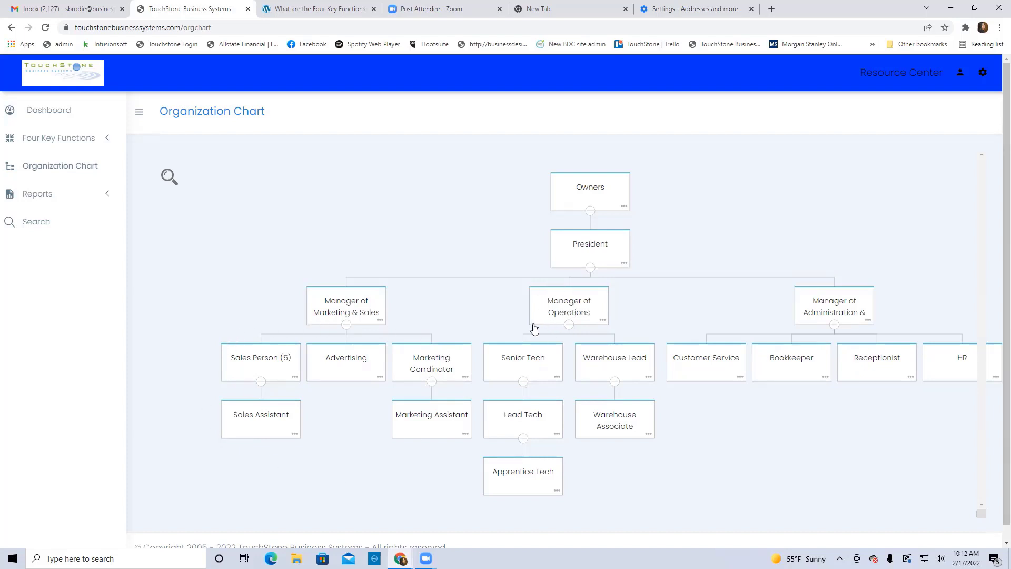
left_click_drag(484, 471, 493, 495)
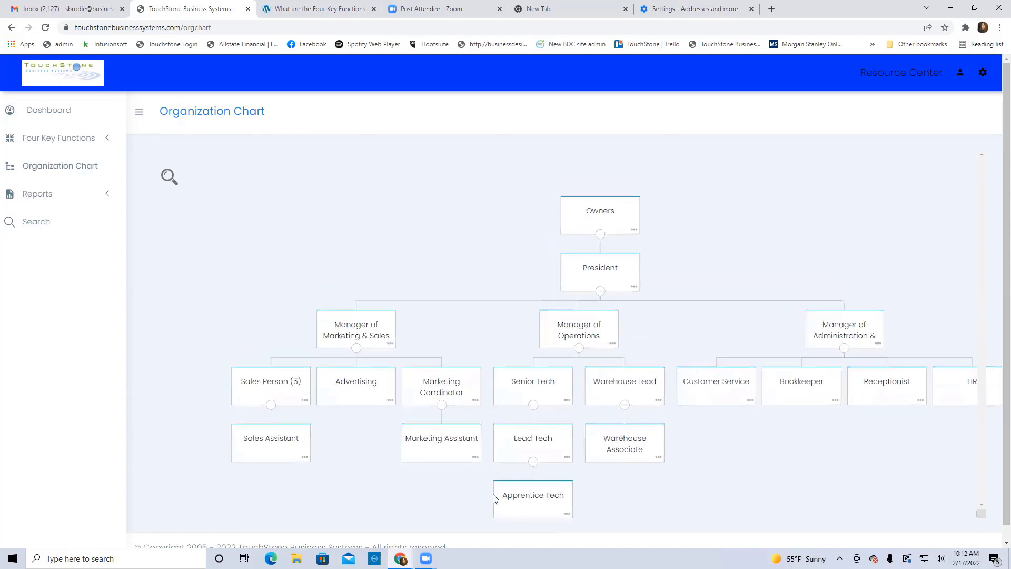
scroll(493, 498, "down", 1)
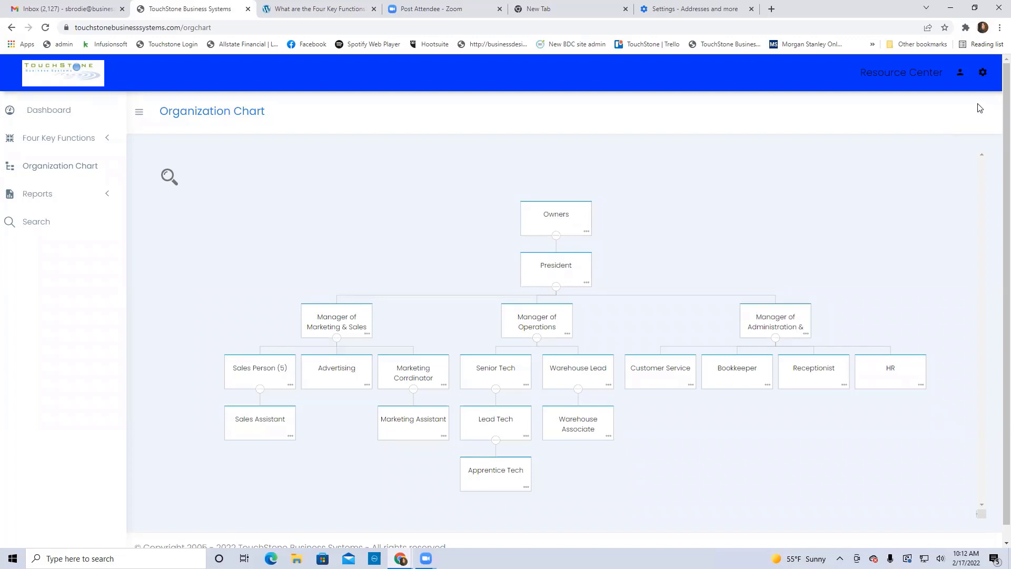
Go to User Accounts from the gear menu, start a blank new user, and view the User Type choices
left_click(982, 72)
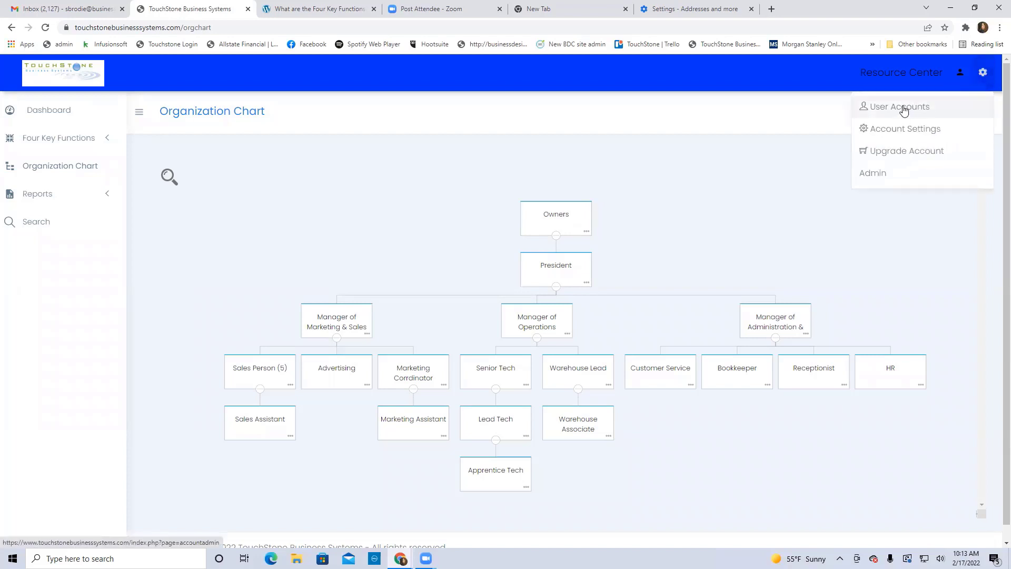
left_click(904, 108)
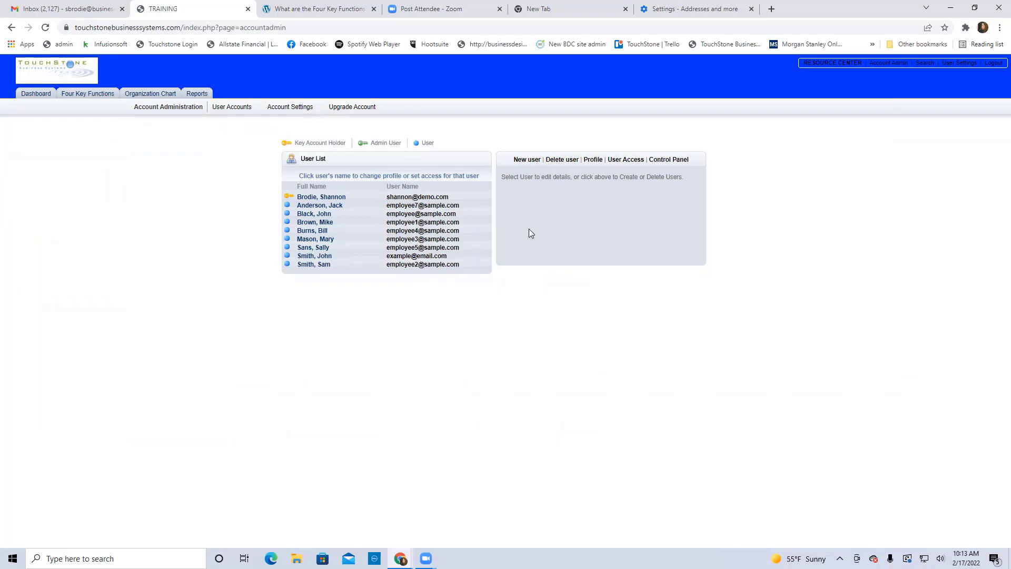
left_click(525, 160)
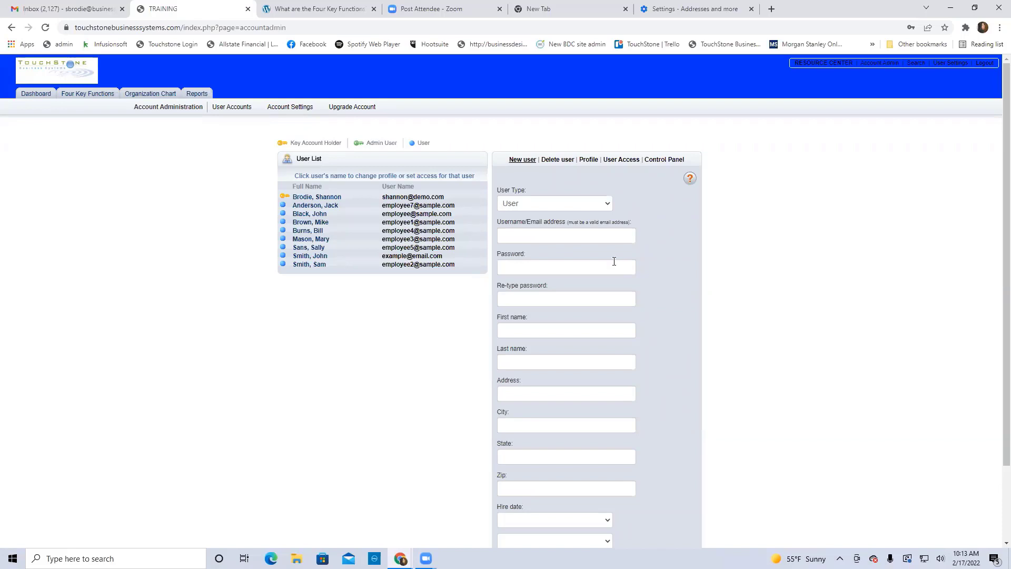
left_click(520, 208)
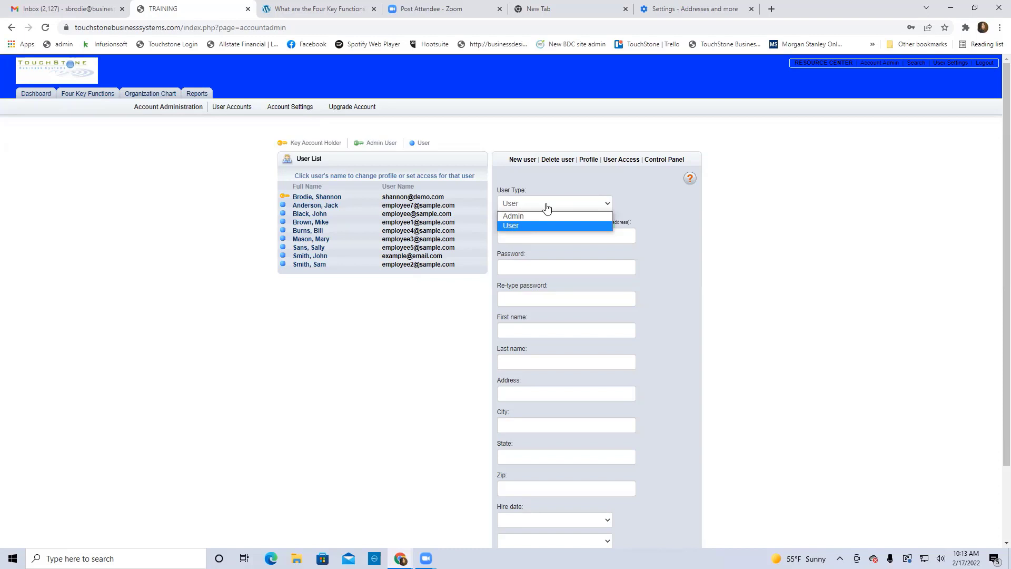
Set the new user's User Type to Admin
left_click(513, 216)
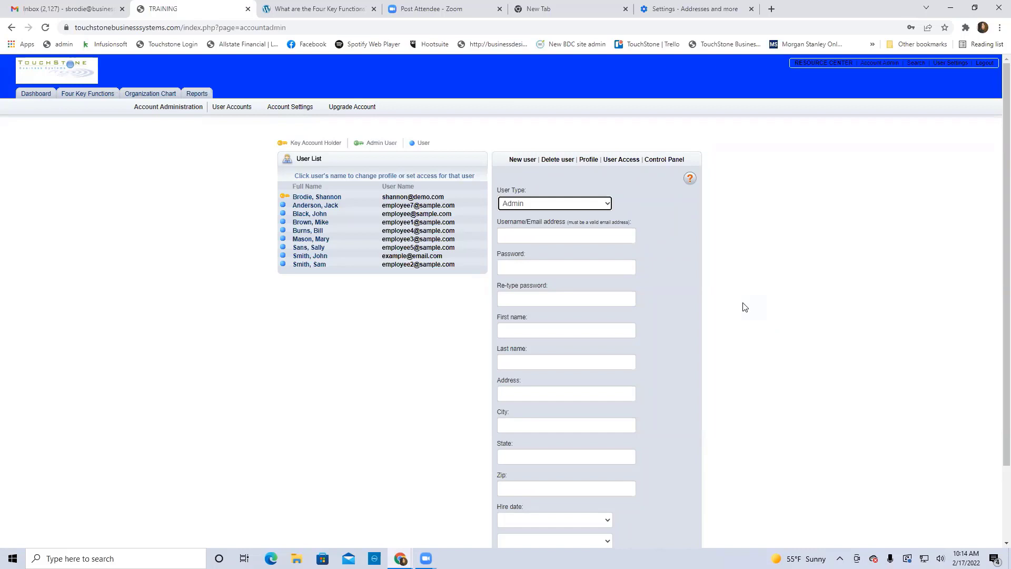
Fill in the new user's e-mail, password and confirmation, first name 'First' and last name 'Last'
left_click(529, 233)
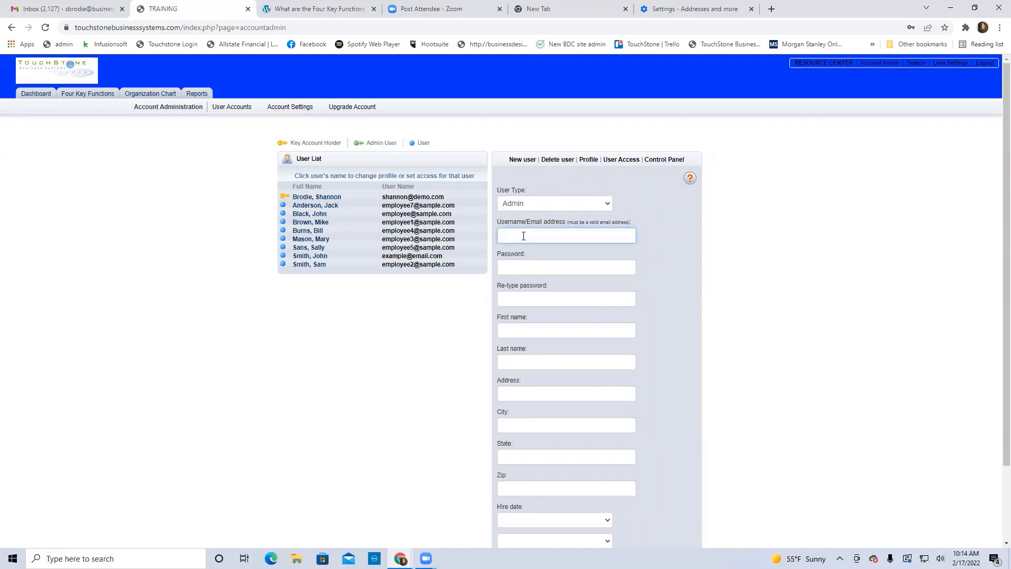
type("email@email.com")
left_click(532, 265)
type("••••")
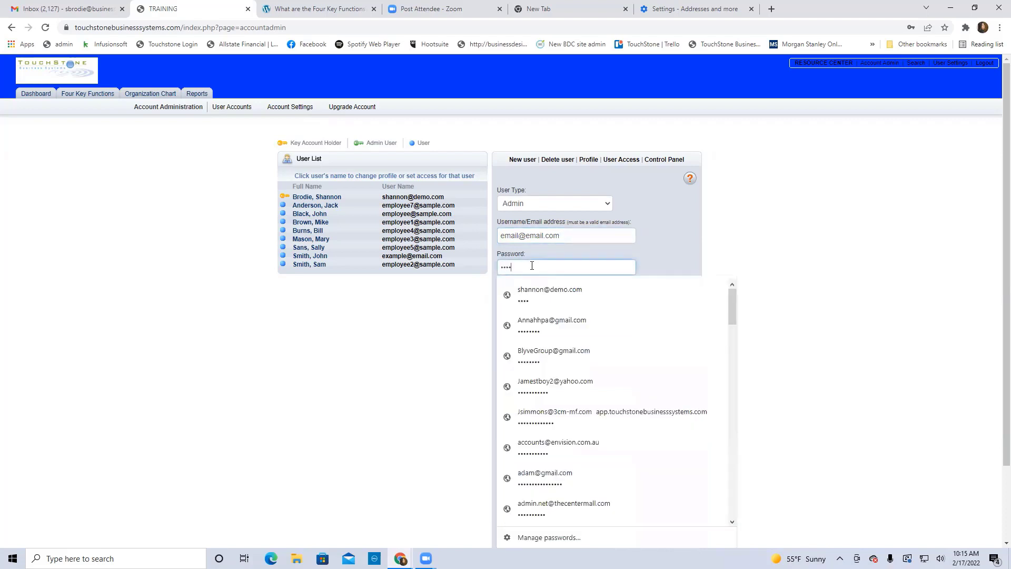
left_click(528, 298)
left_click(527, 300)
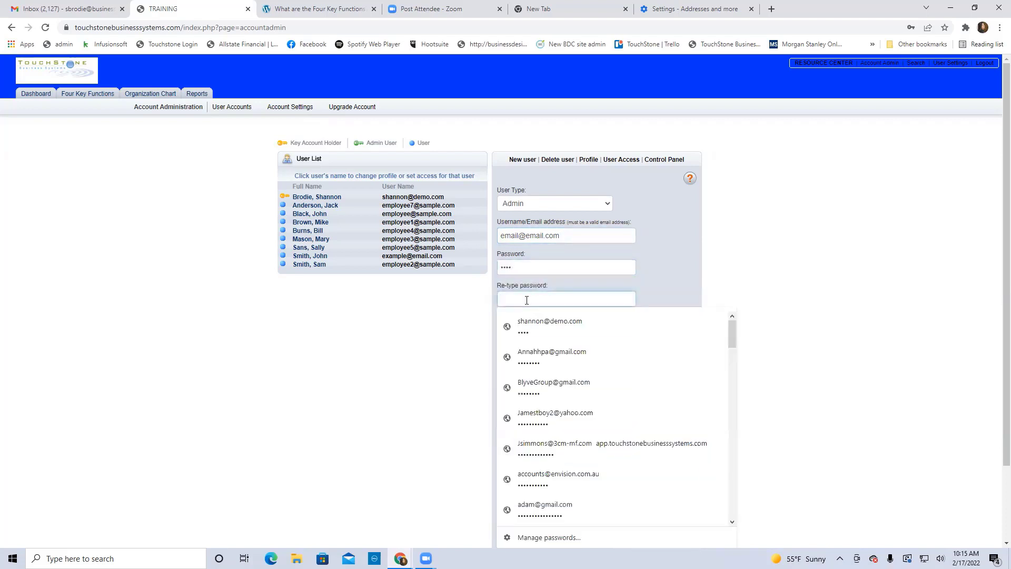
type("•••")
left_click(522, 327)
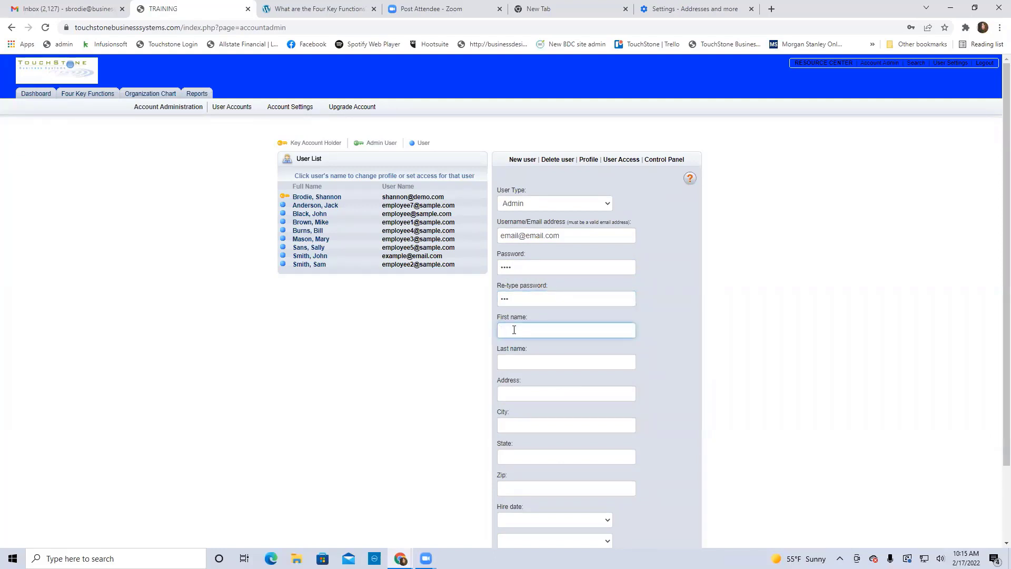
type("First")
left_click(514, 363)
type("L")
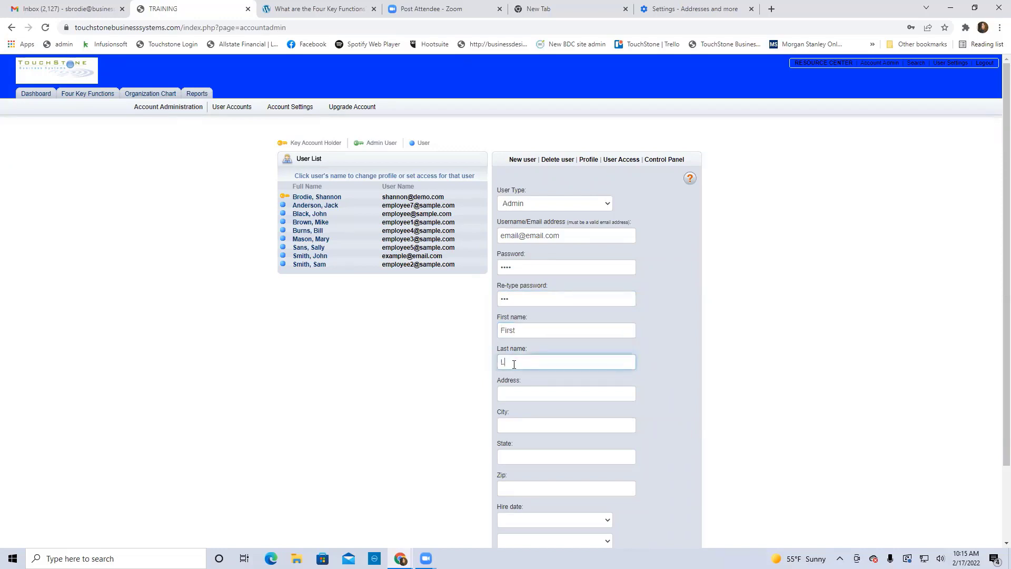
type("ast")
Fix the mismatched password confirmation, create the user, and dismiss Chrome's password popups
scroll(626, 428, "down", 1)
scroll(626, 427, "down", 1)
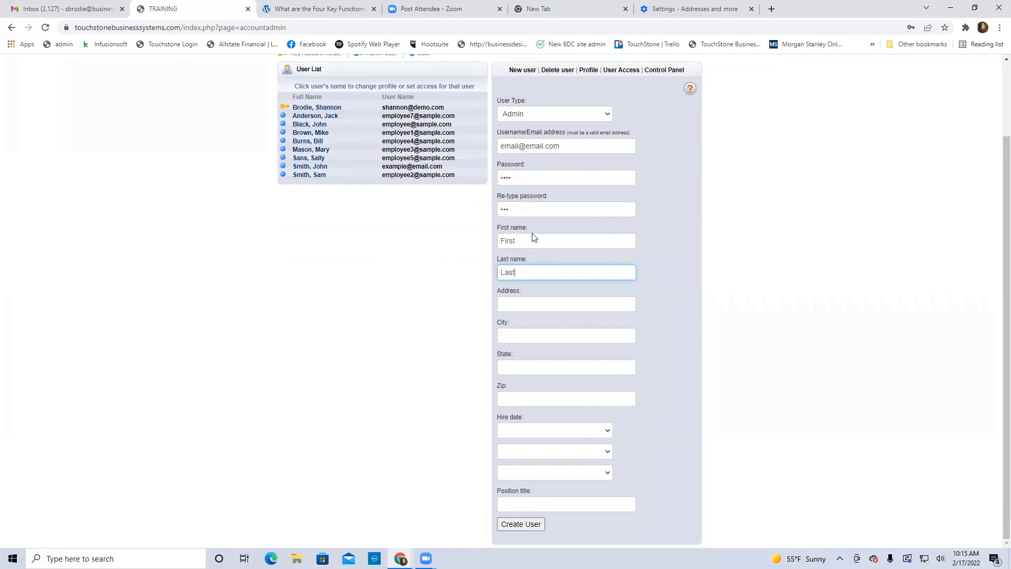
left_click(521, 525)
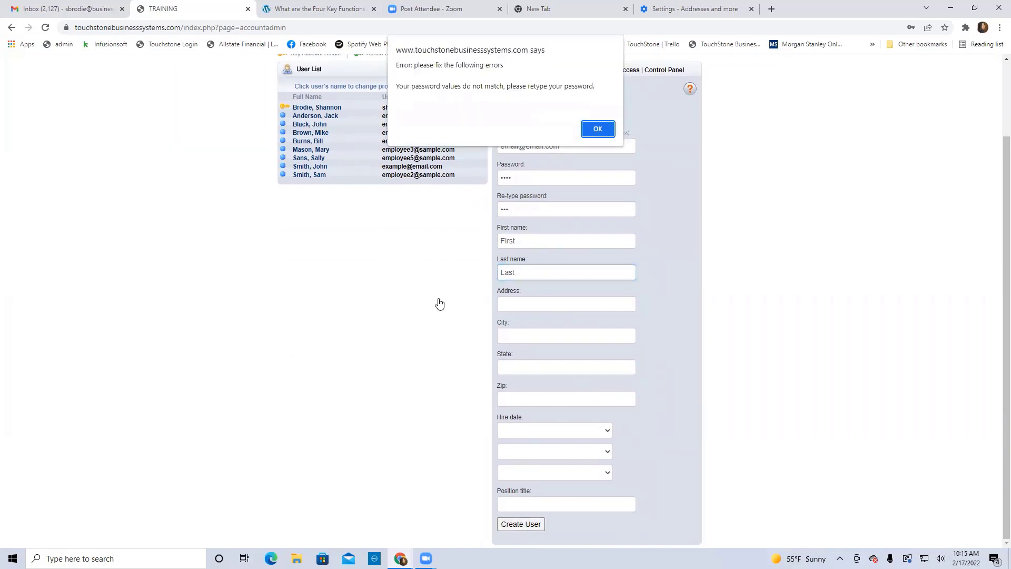
left_click(595, 127)
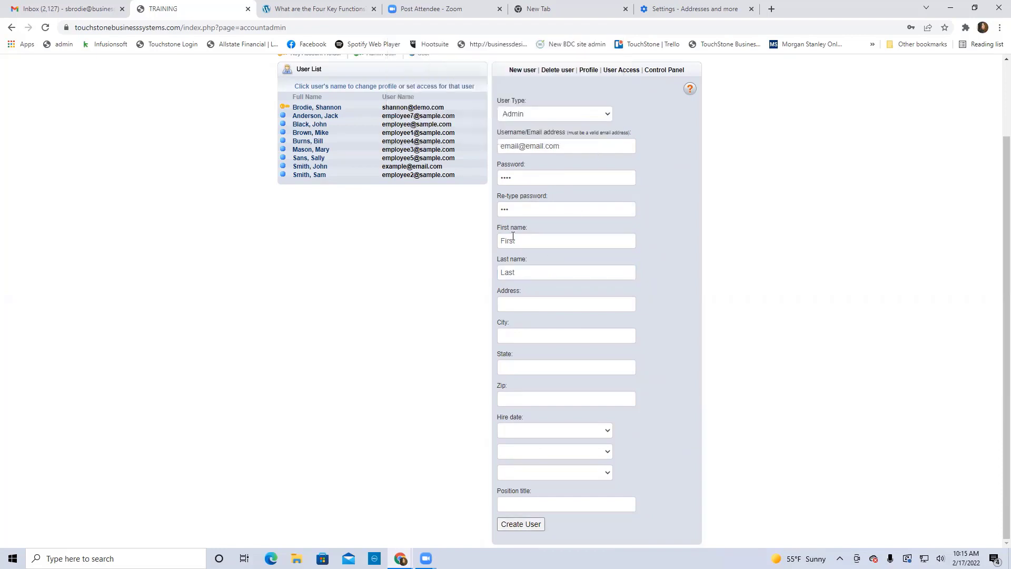
type("1234")
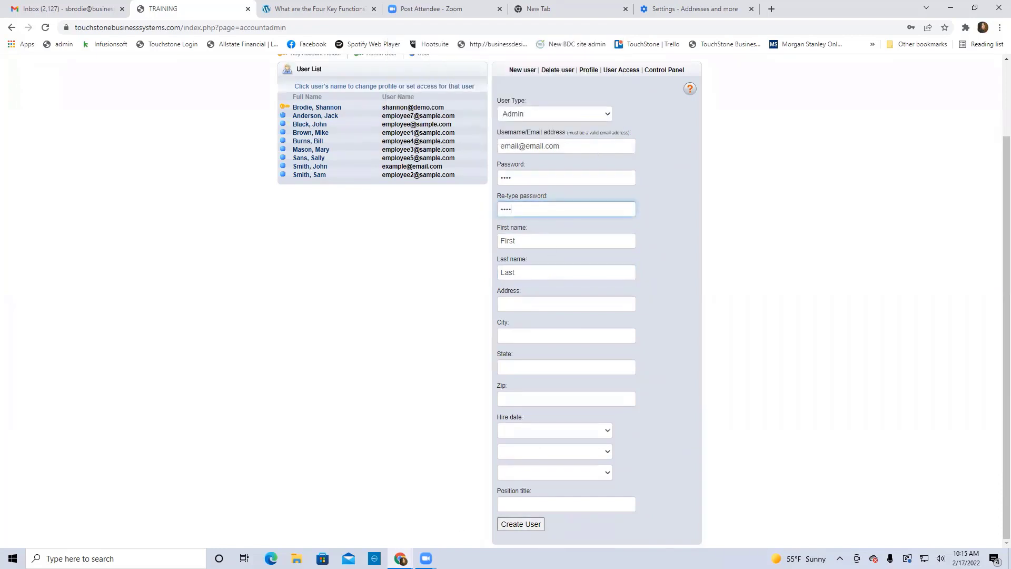
left_click(521, 523)
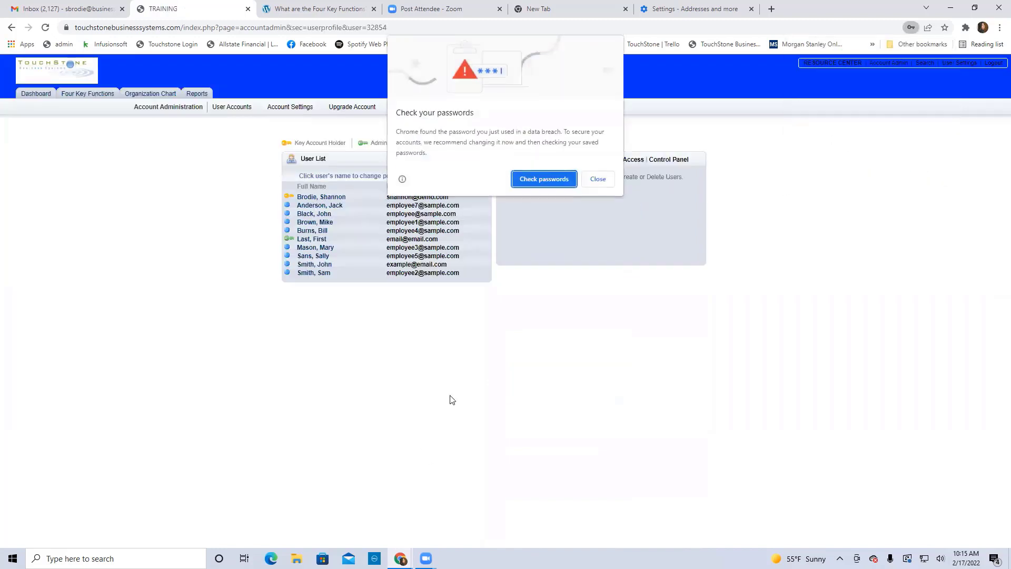
left_click(599, 179)
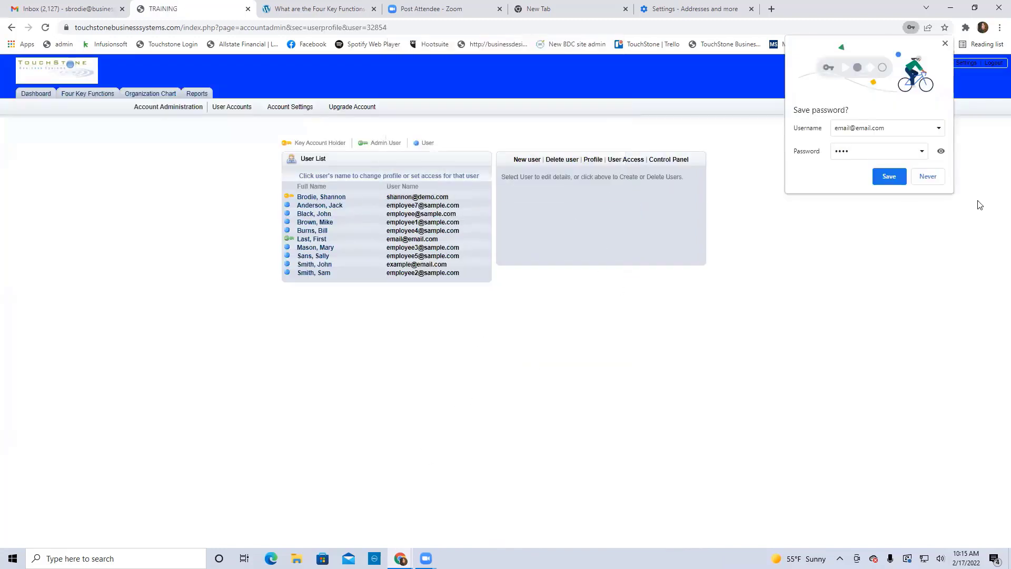
left_click(945, 46)
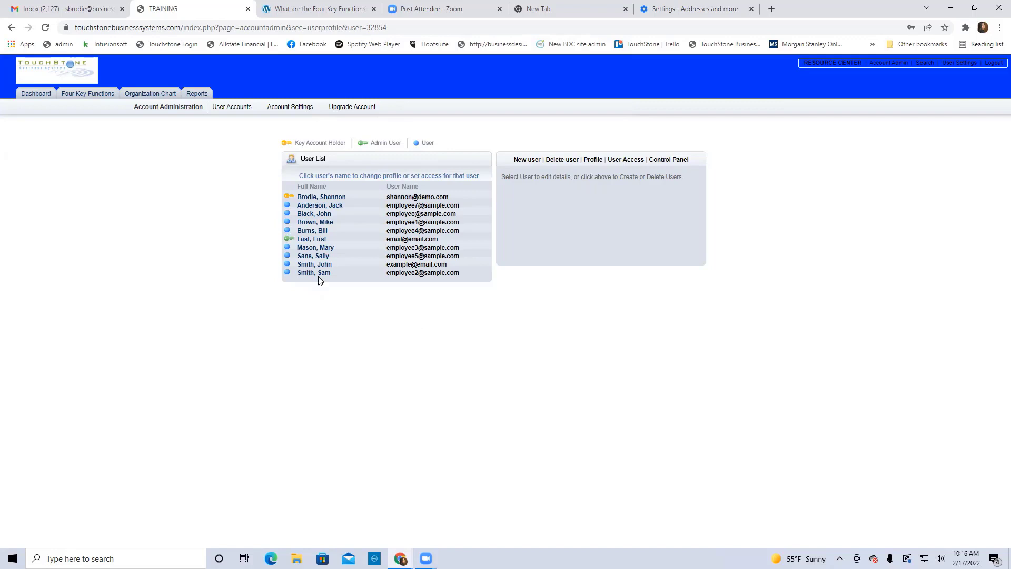
Switch Last, First's User Type from Admin to User and save with Update
left_click(318, 241)
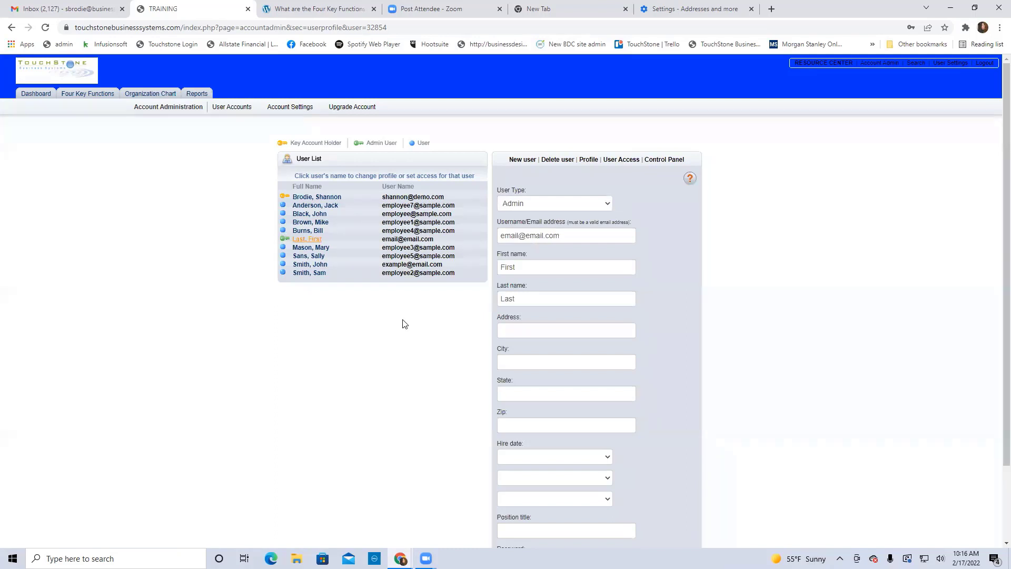
left_click(519, 209)
left_click(510, 228)
scroll(895, 414, "down", 3)
left_click(512, 524)
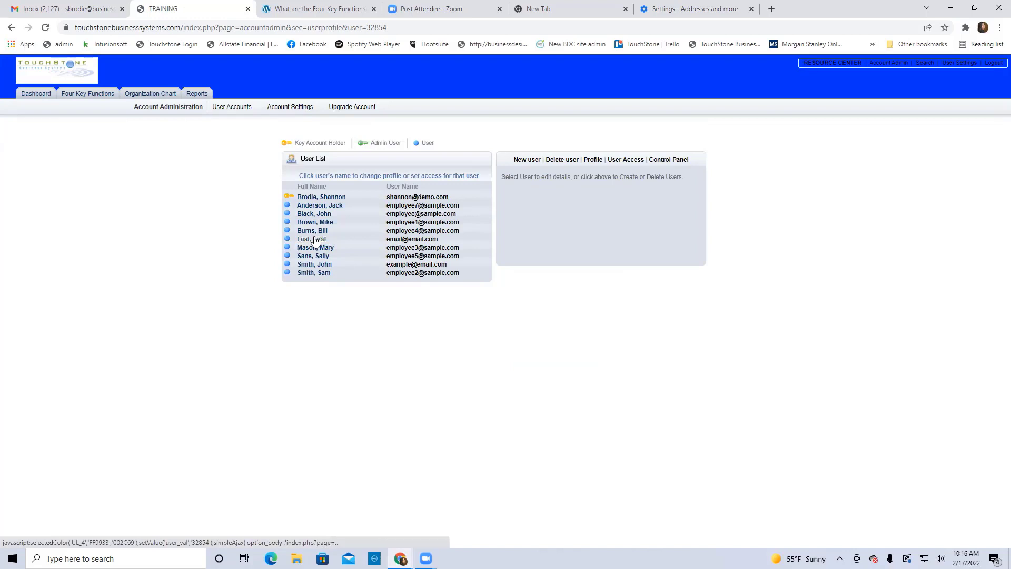
Delete 'Last, First' through the Delete user form, confirm, and return to the dashboard
left_click(562, 160)
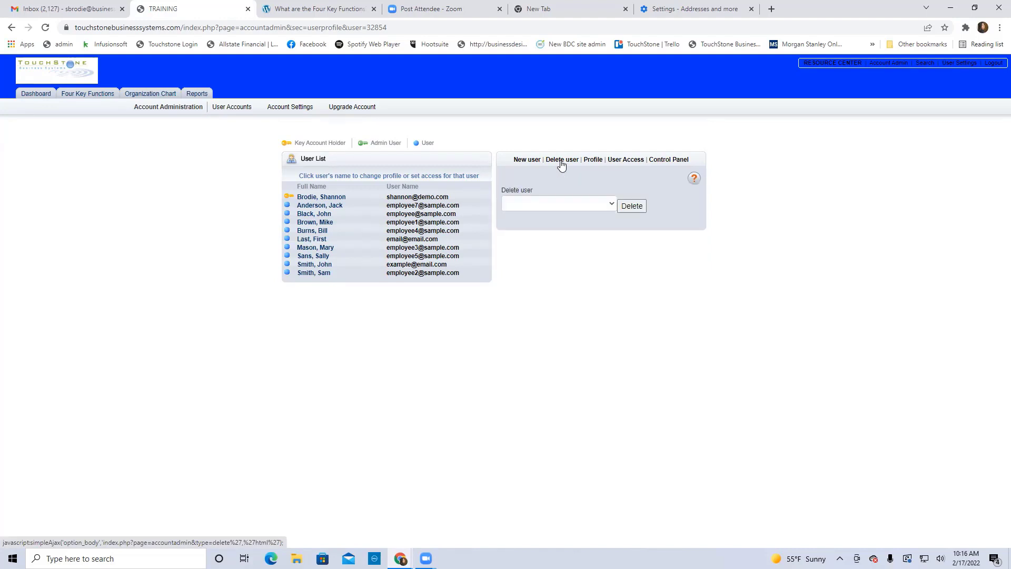
left_click(611, 209)
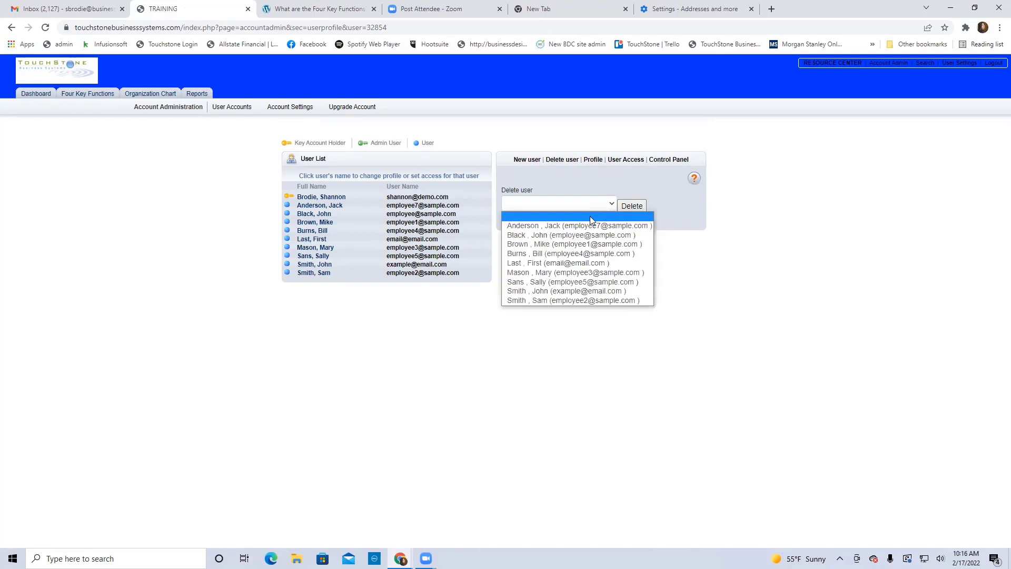
left_click(591, 264)
left_click(632, 206)
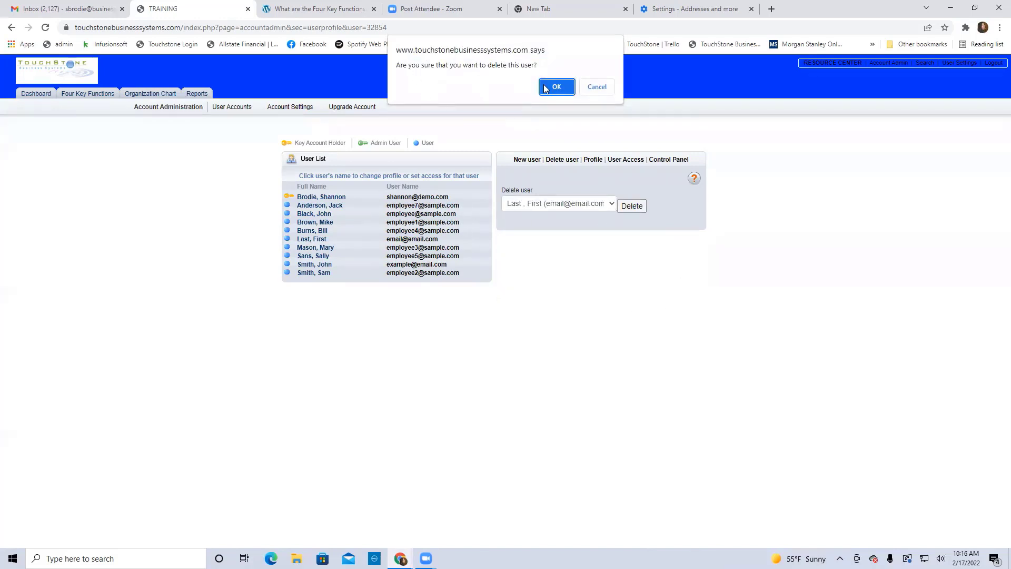
left_click(556, 86)
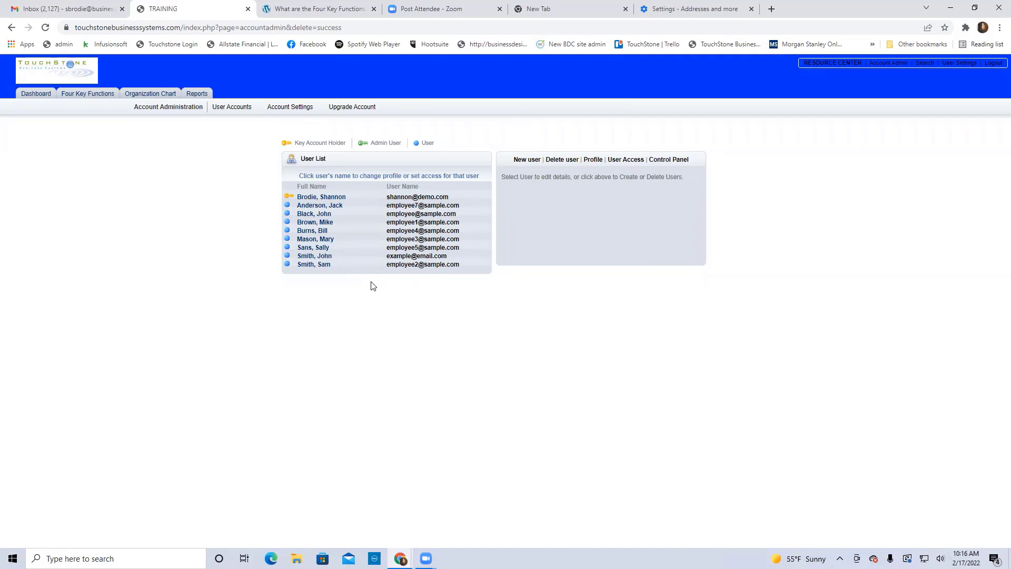
left_click(34, 98)
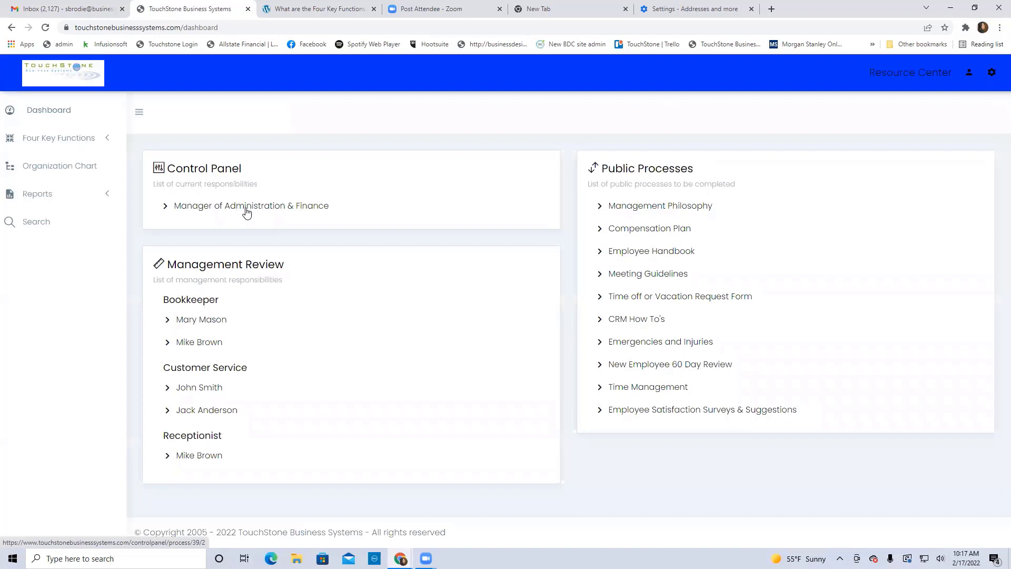
left_click(246, 209)
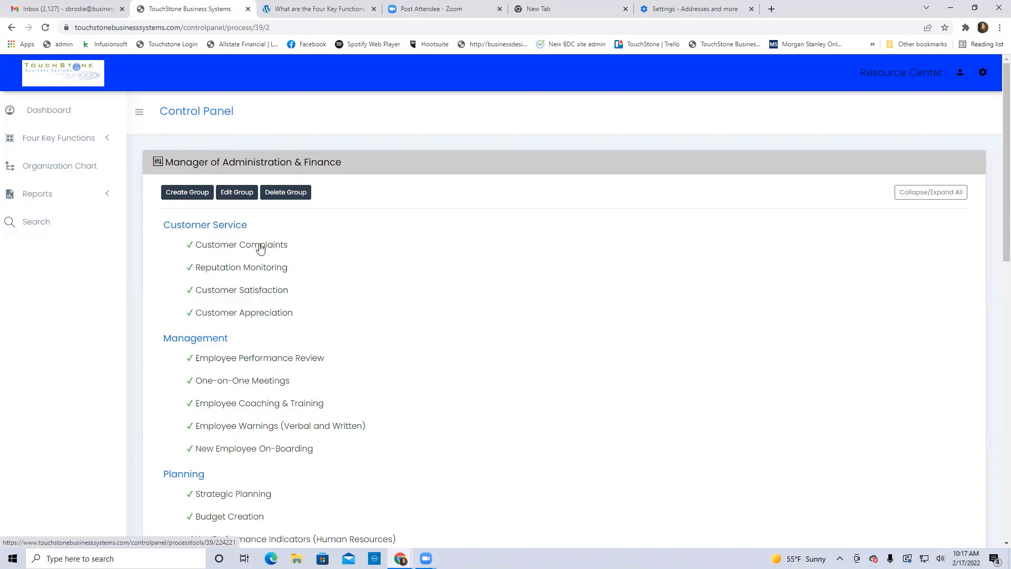
left_click(50, 112)
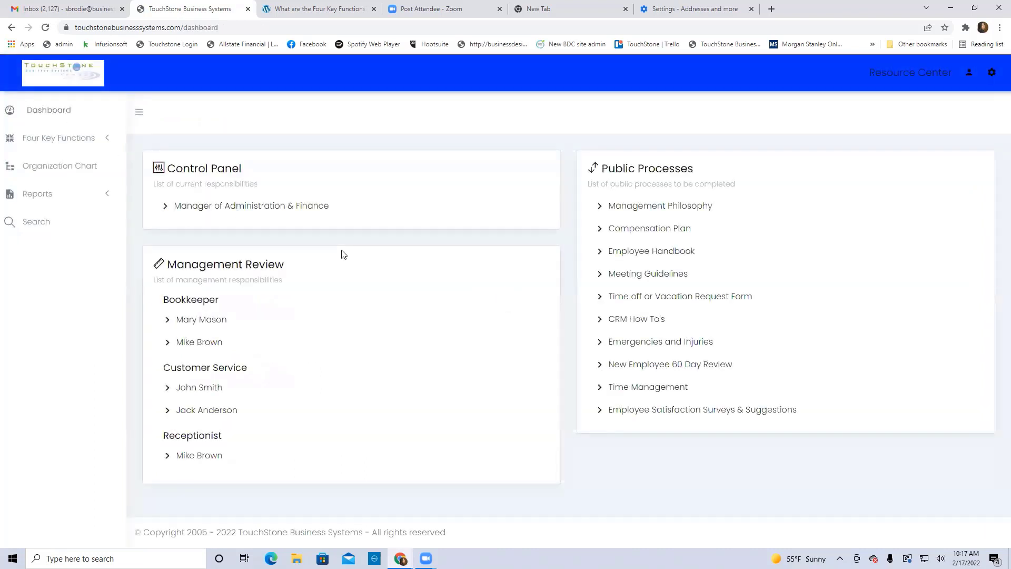
left_click(992, 72)
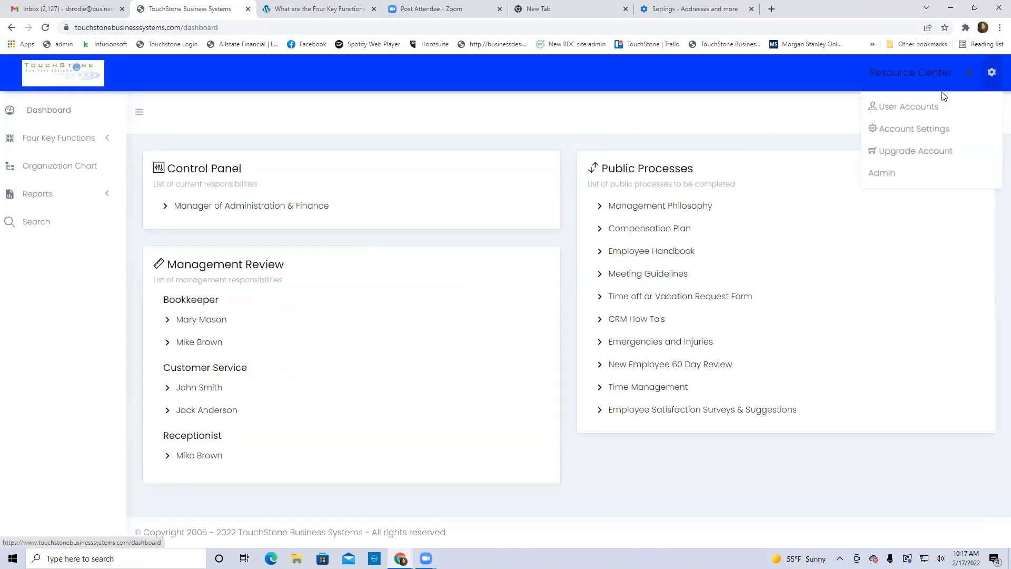
left_click(891, 108)
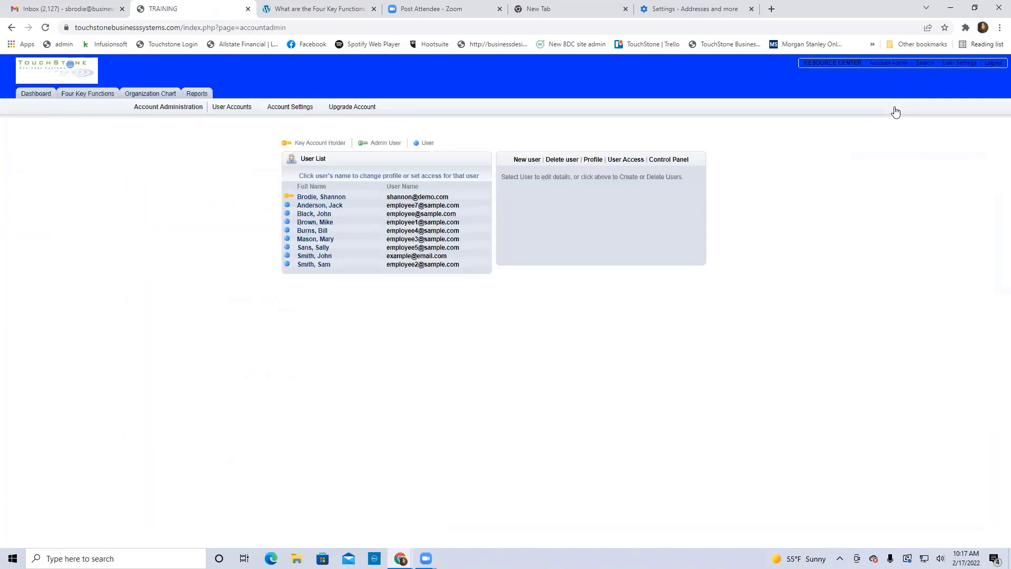
Select the third user, try Delete user and User Access, then reopen that user's profile
left_click(306, 216)
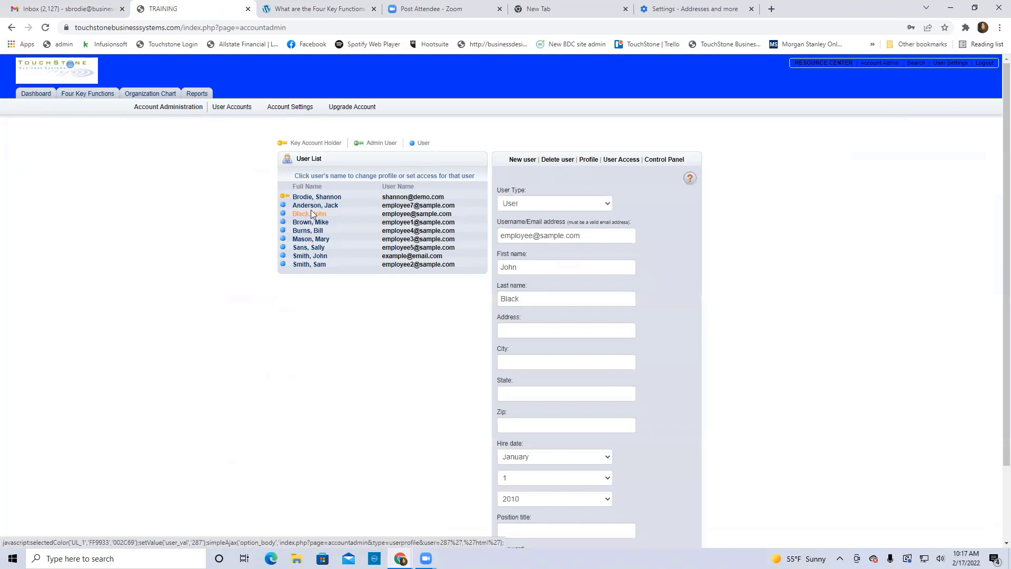
left_click(559, 159)
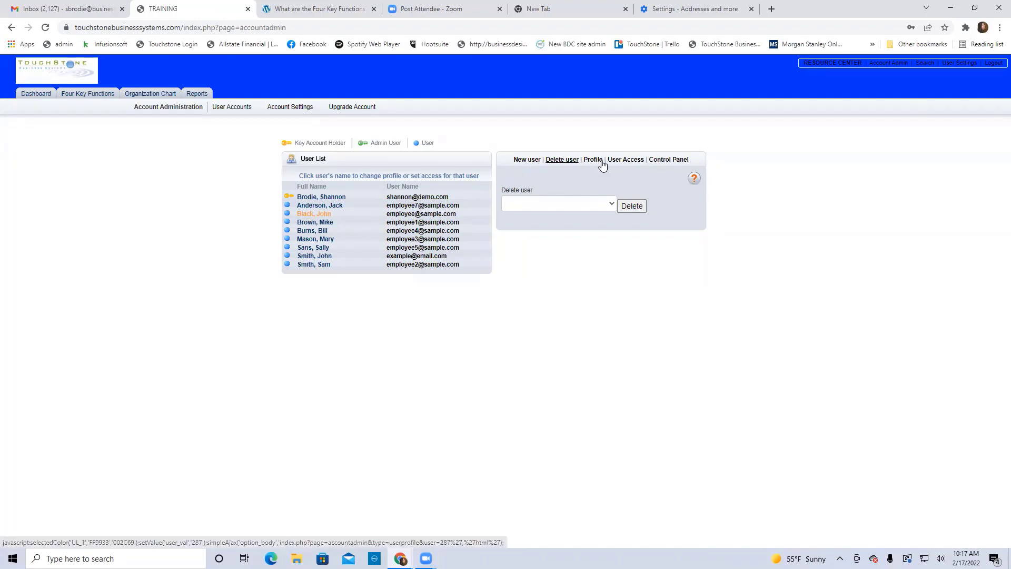
left_click(630, 164)
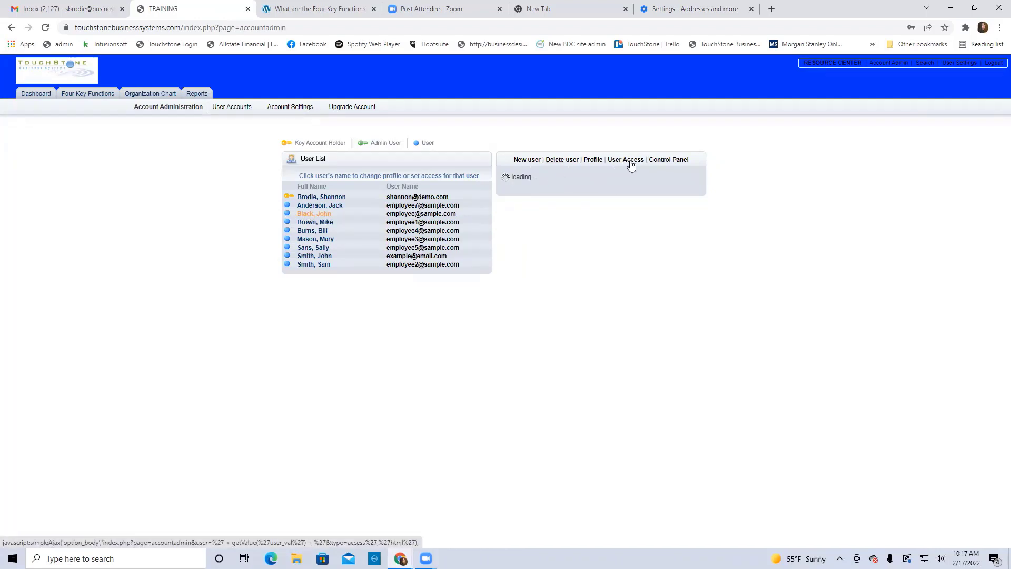
left_click(306, 215)
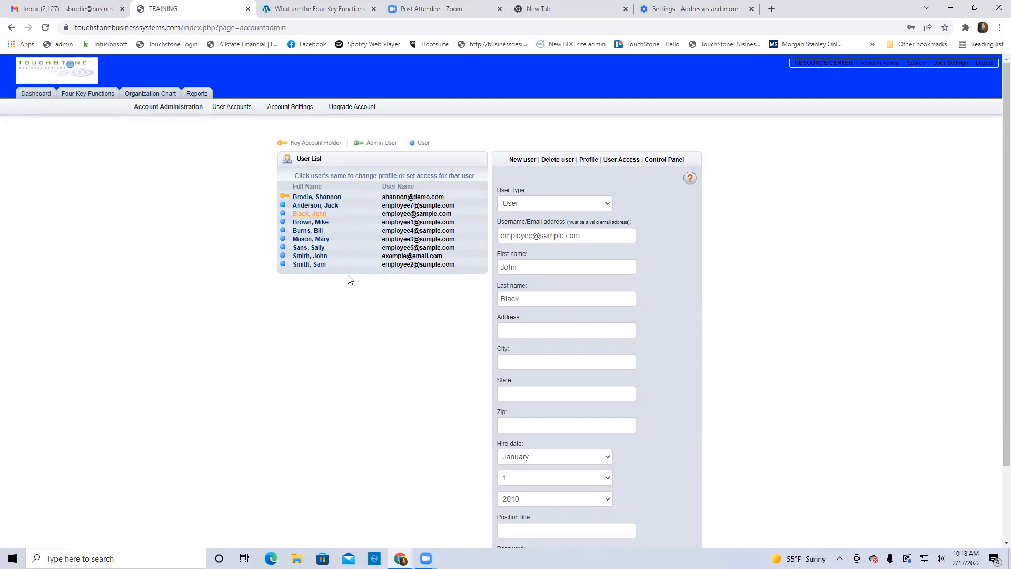
Open the second user's User Access chart showing Customer Service read access
left_click(309, 207)
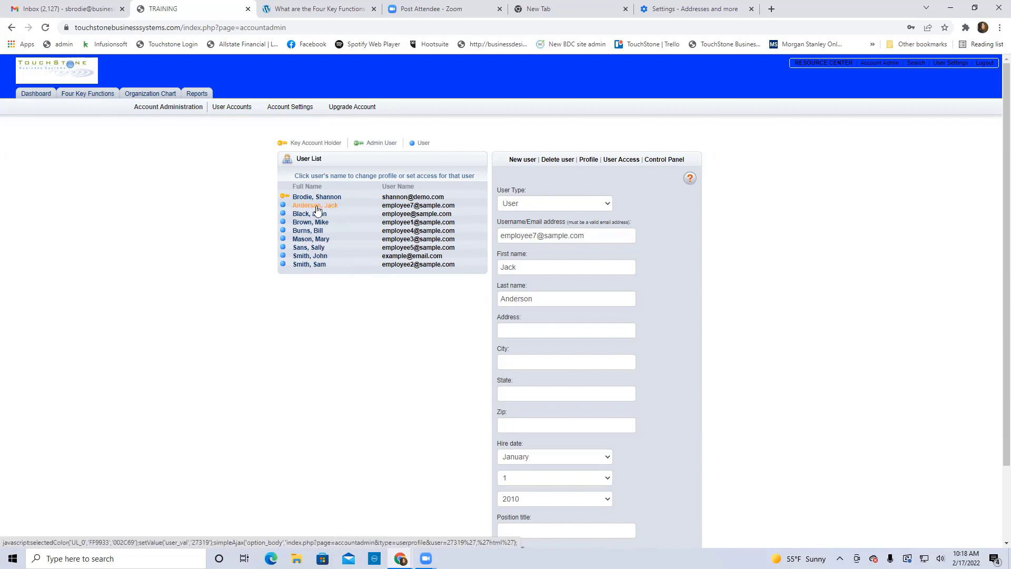
left_click(620, 160)
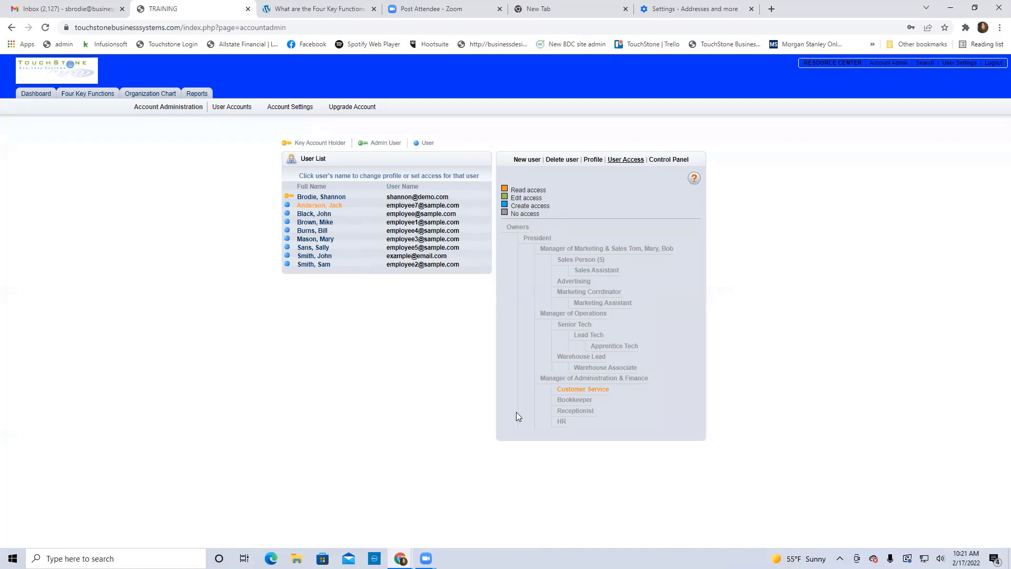
Set the Receptionist role to read access, then remove the Receptionist access and update
left_click(580, 414)
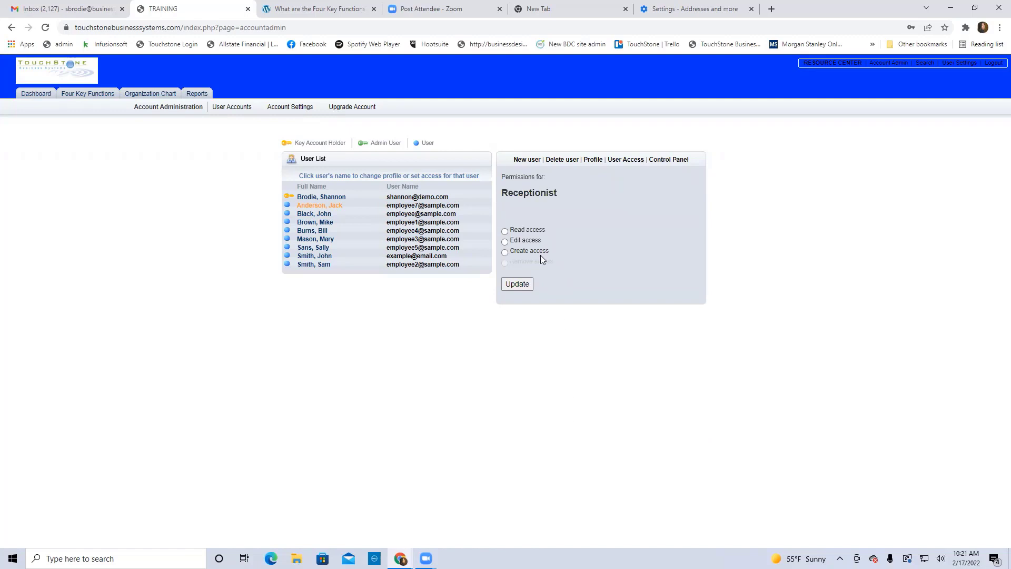
left_click(505, 232)
left_click(518, 284)
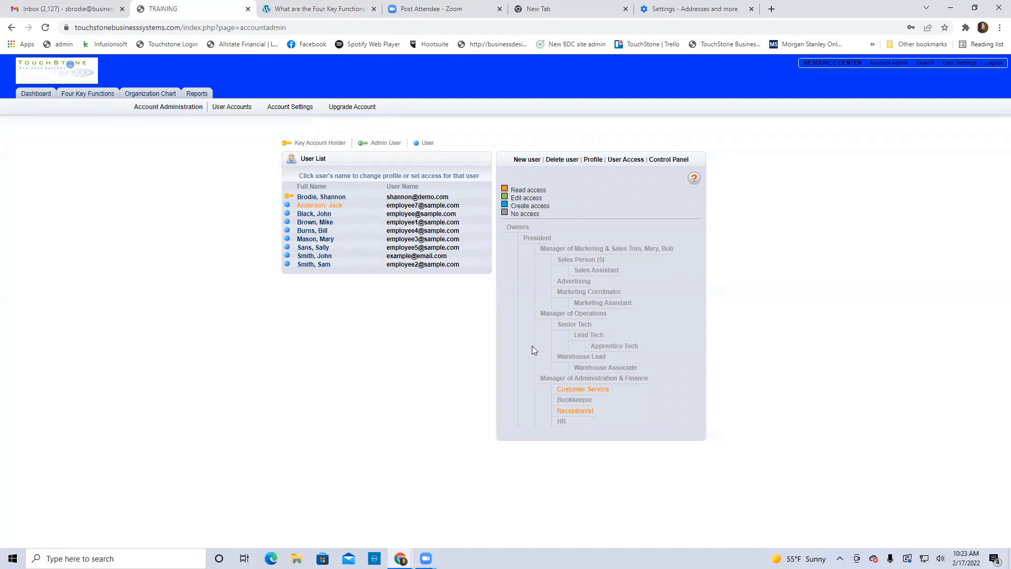
left_click(579, 412)
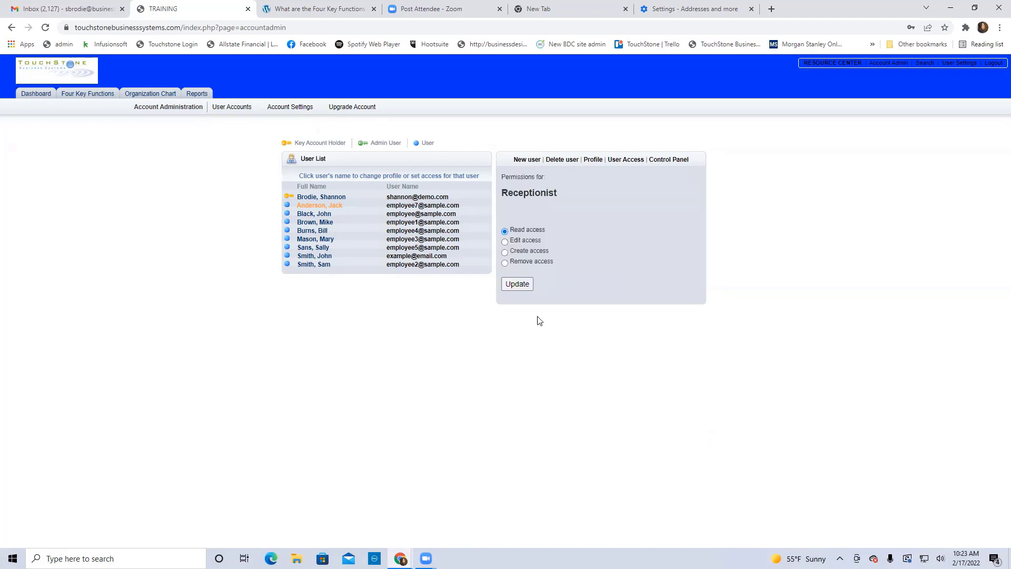
left_click(505, 264)
left_click(519, 286)
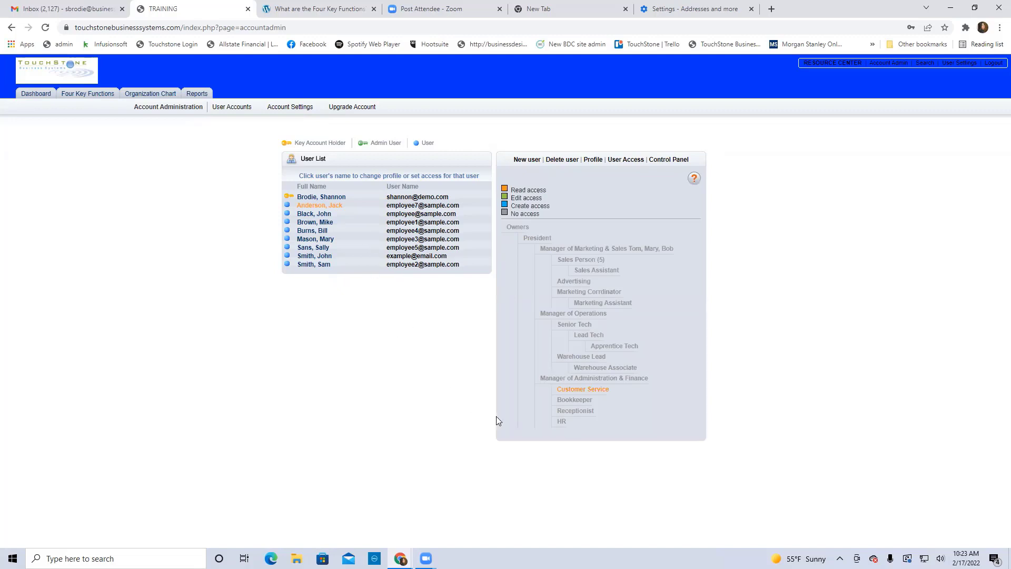
Give the employee create access on the Bookkeeper role and update
left_click(581, 400)
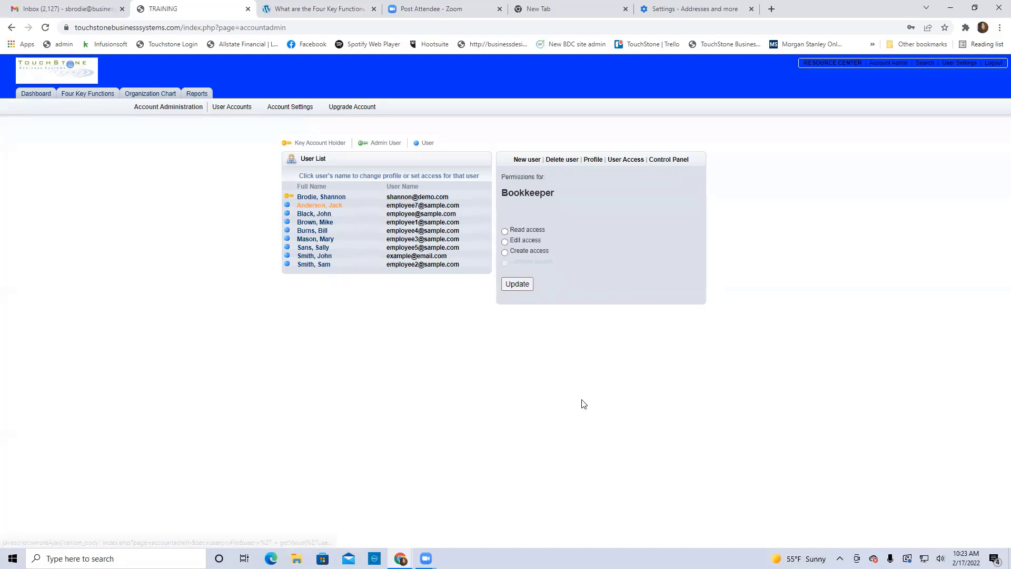
left_click(505, 252)
left_click(516, 285)
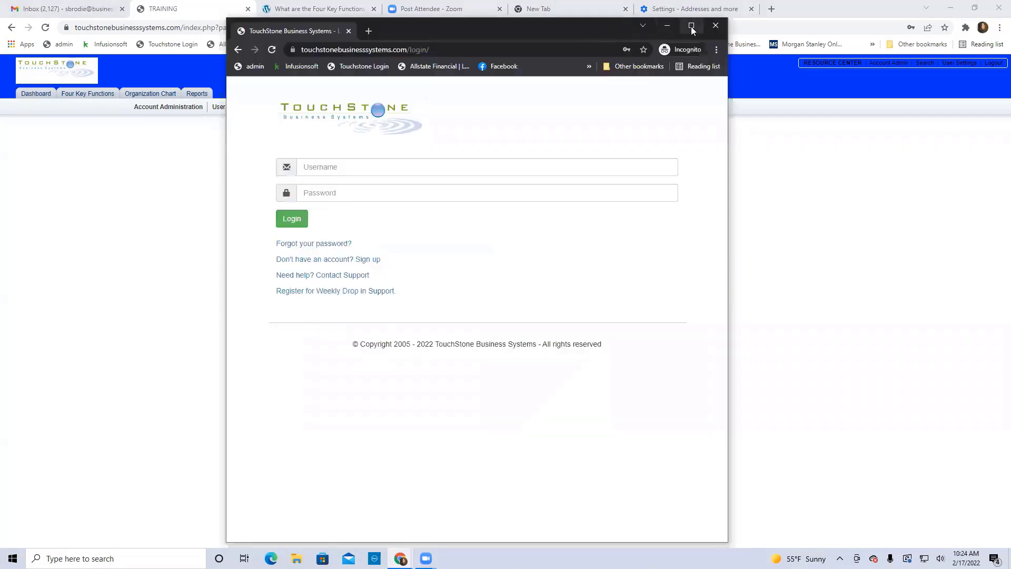
Maximize the incognito window and log in as the employee using the saved autofill entry
left_click(693, 24)
left_click(386, 144)
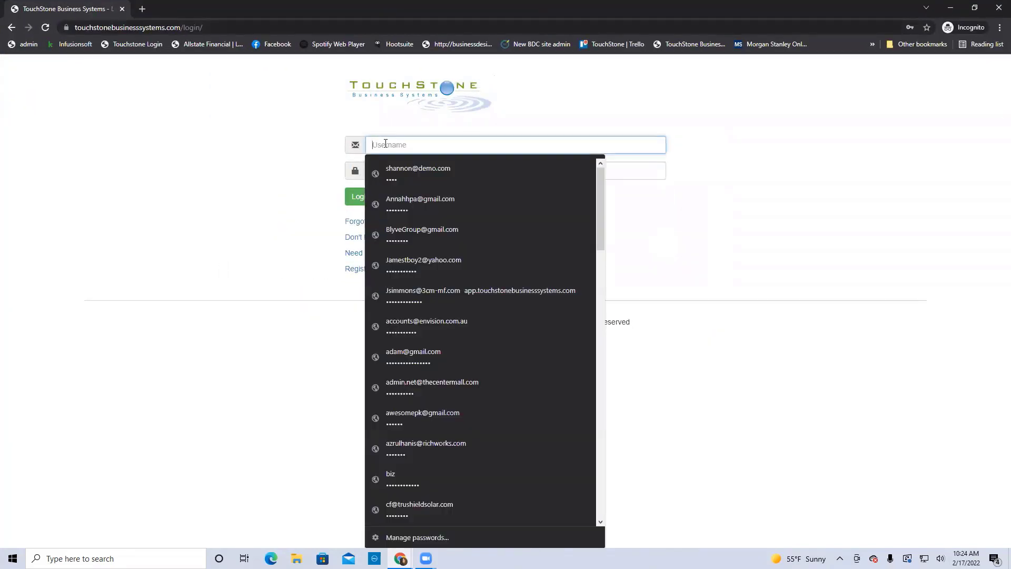
type("employee7@sample.com")
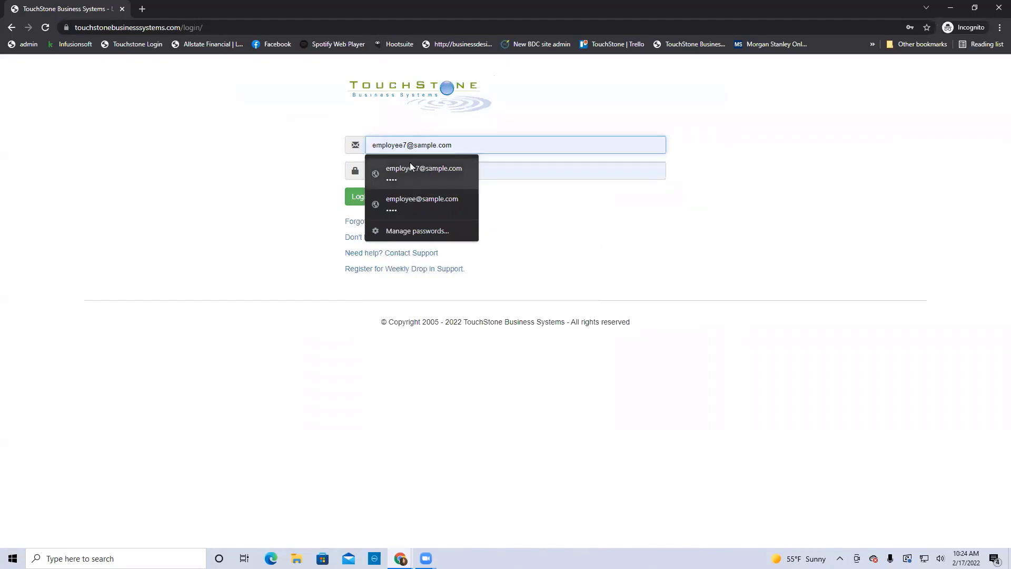
left_click(409, 164)
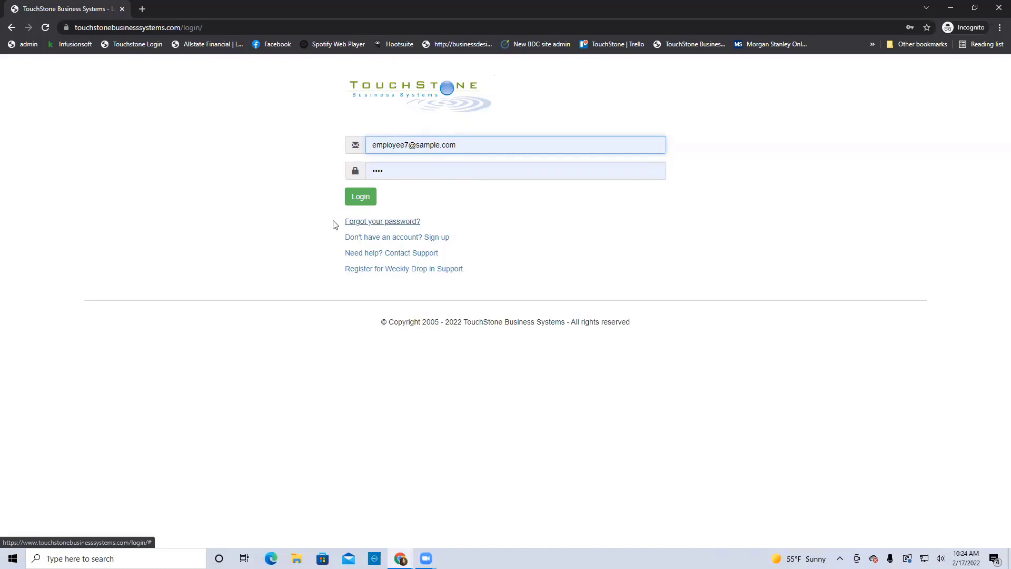
left_click(360, 197)
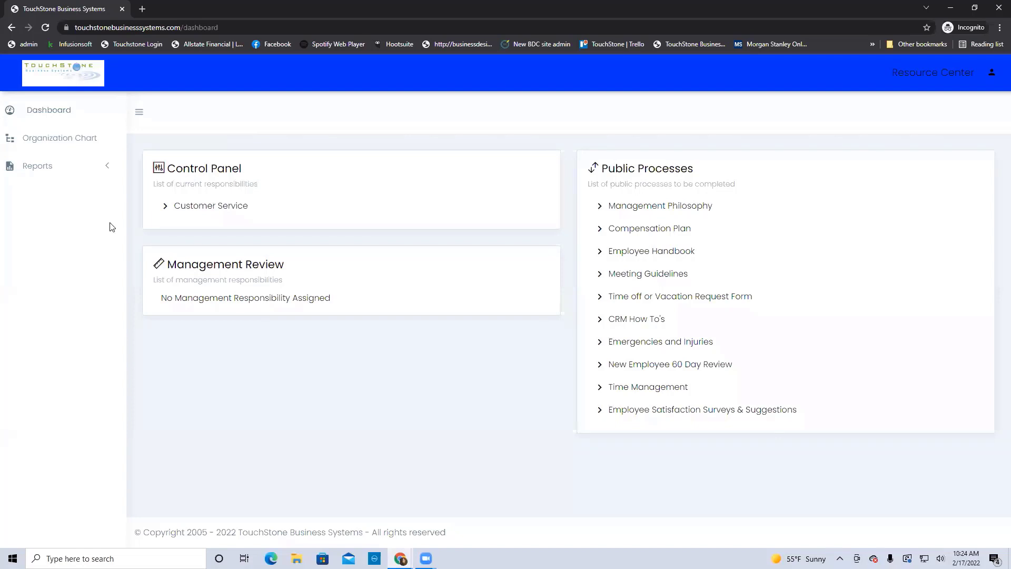
Place the employee's dashboard beside the admin dashboard, then open the employee's Organization Chart
double_click(289, 19)
left_click(32, 94)
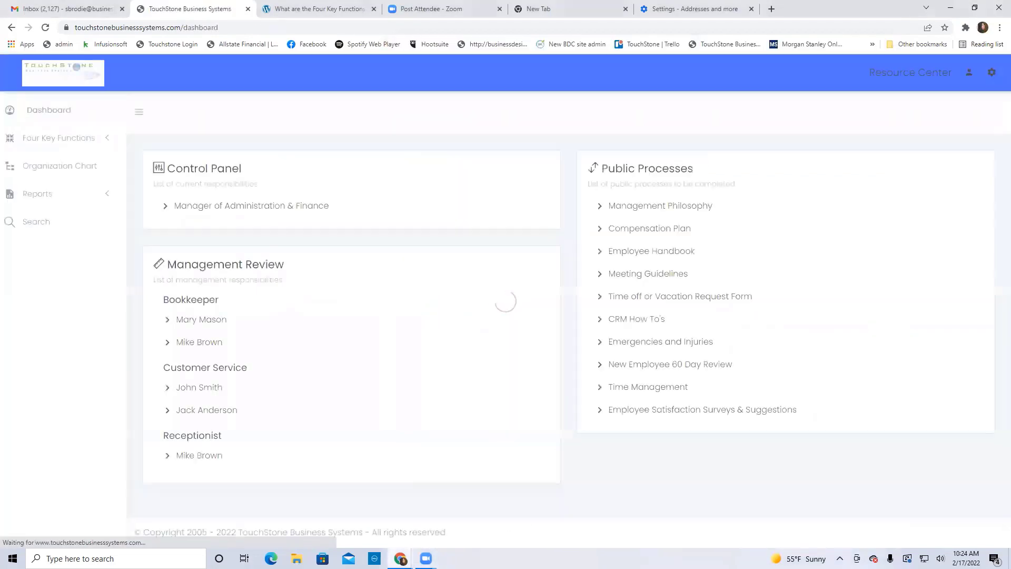
mouse_move(400, 558)
left_click(442, 522)
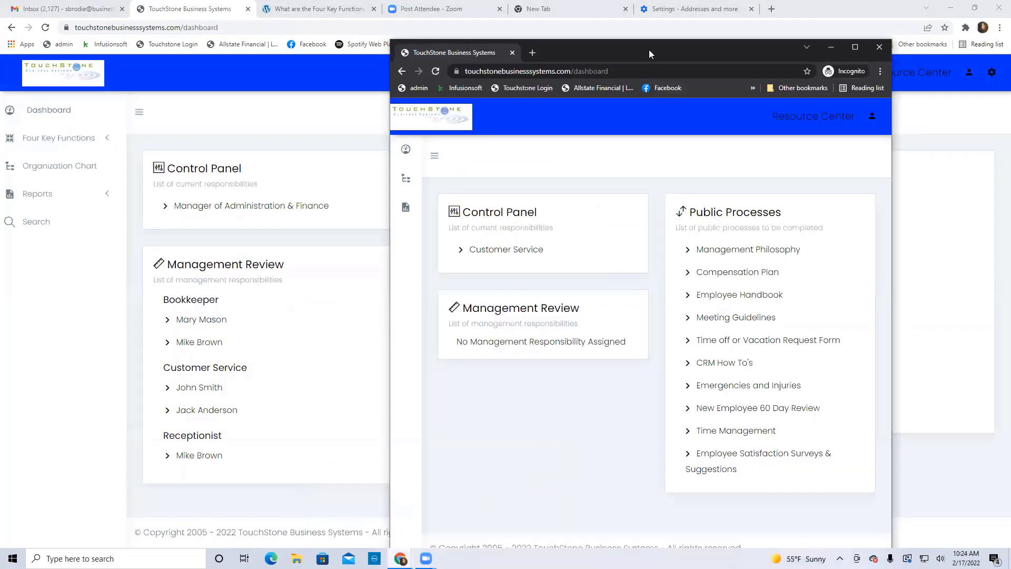
left_click_drag(645, 50, 603, 45)
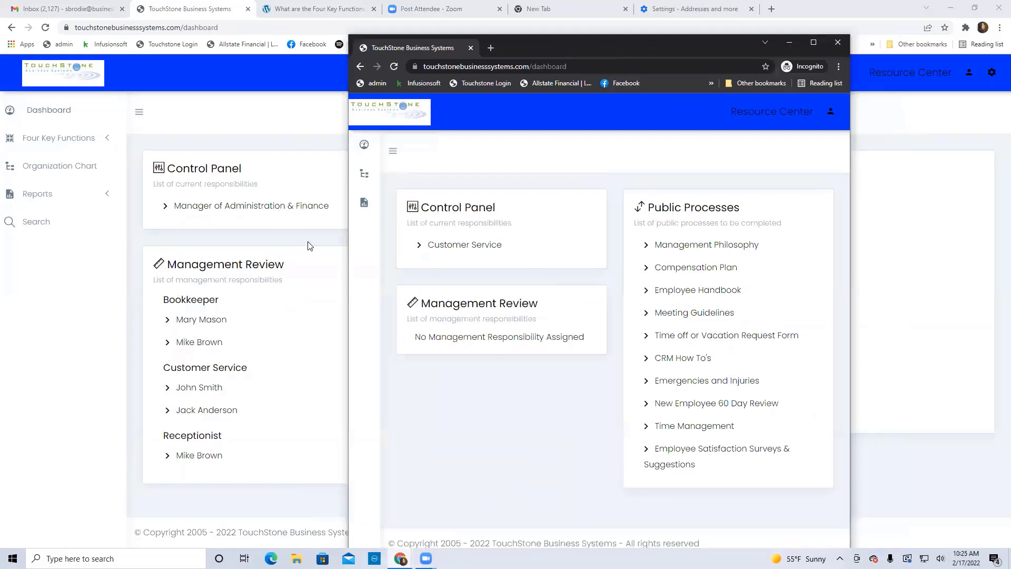
left_click(393, 151)
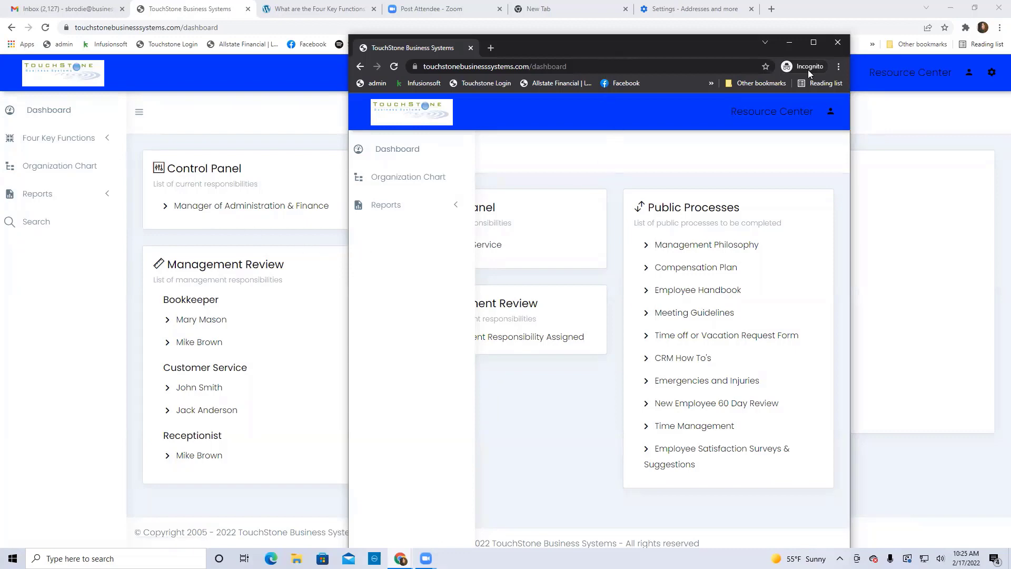
left_click(813, 44)
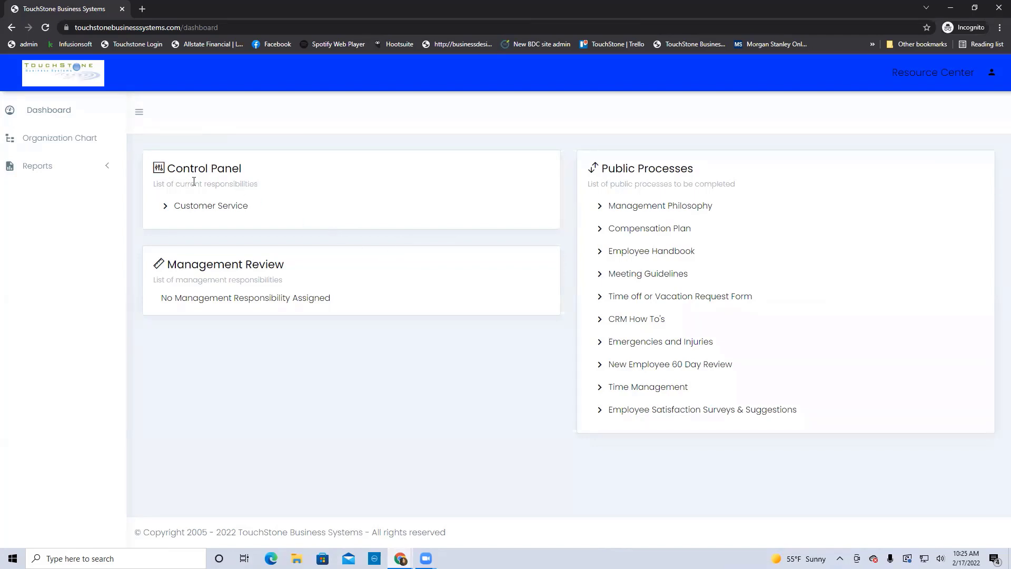
left_click(48, 143)
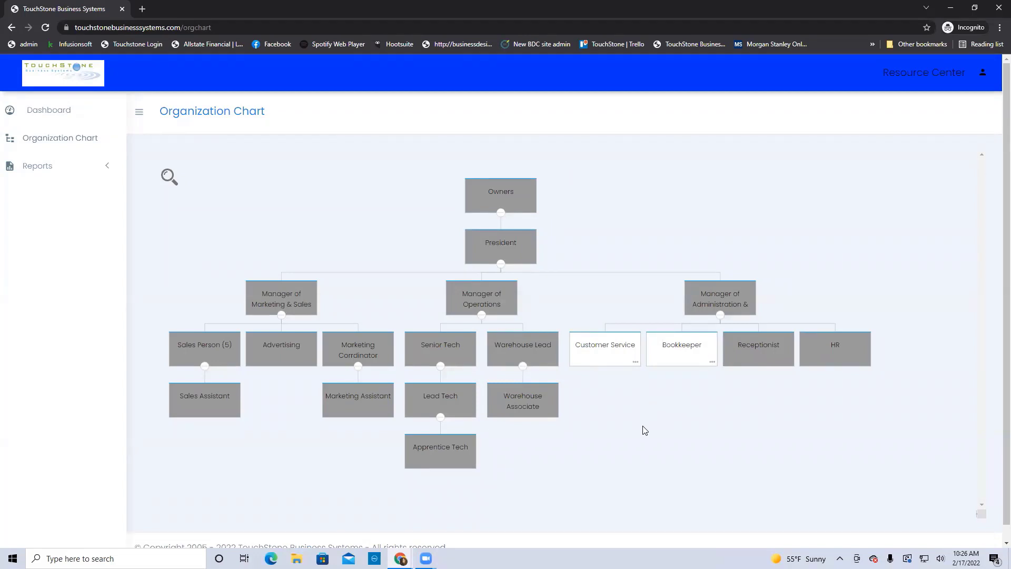
View the Customer Service job description and Daily Time Logs, then go back to Dashboard
left_click(605, 350)
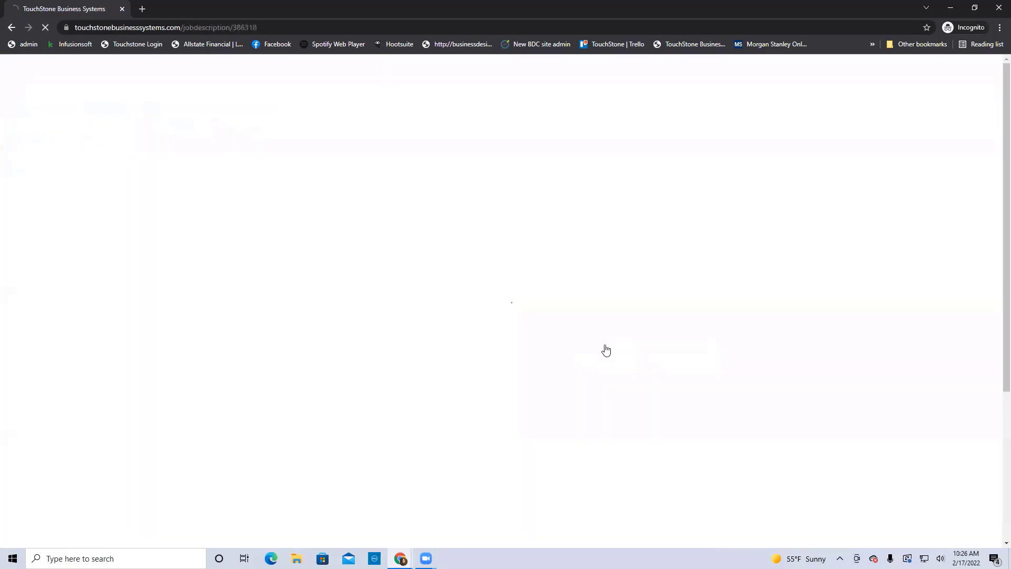
scroll(754, 384, "down", 1)
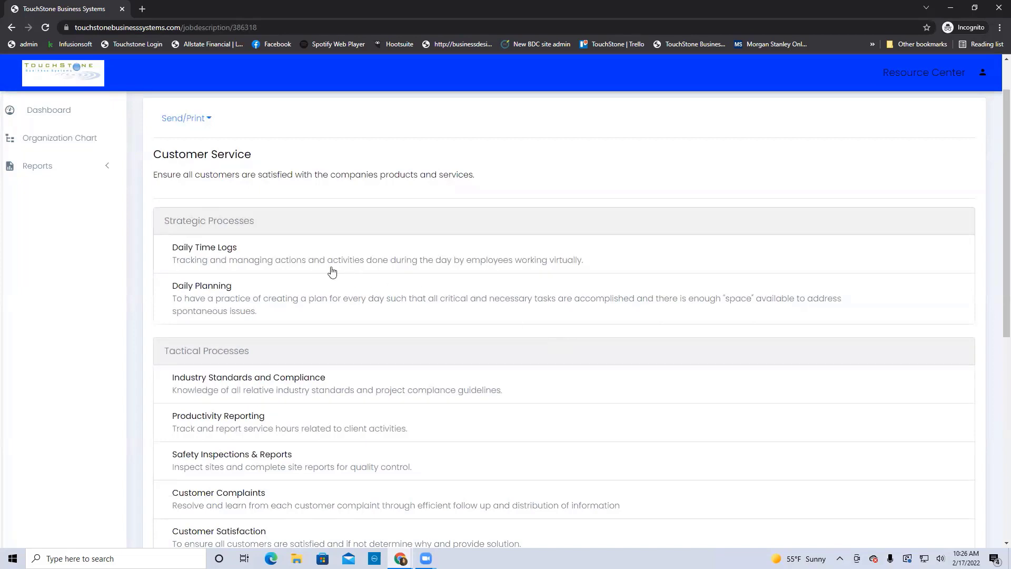
left_click(213, 251)
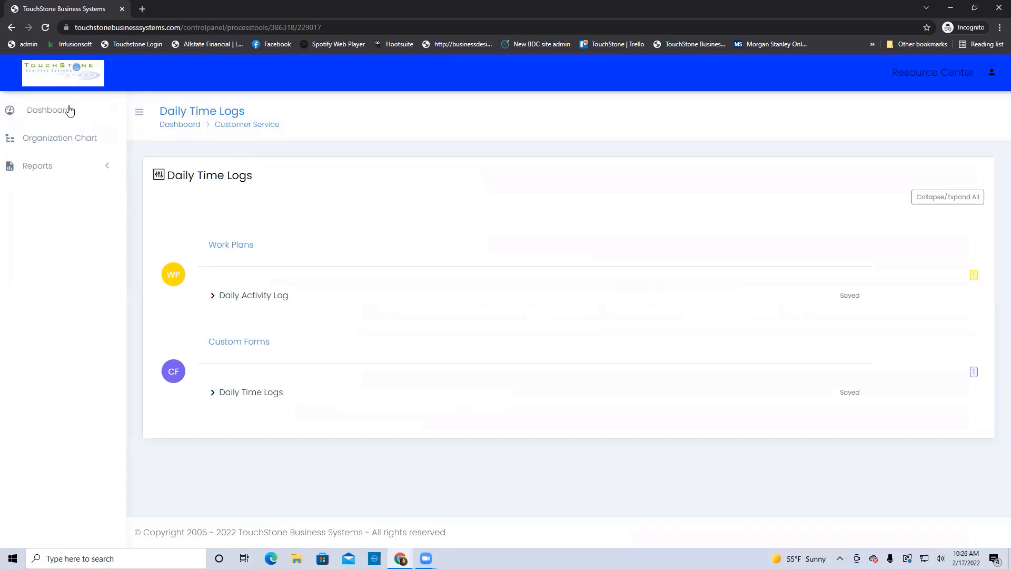
left_click(44, 114)
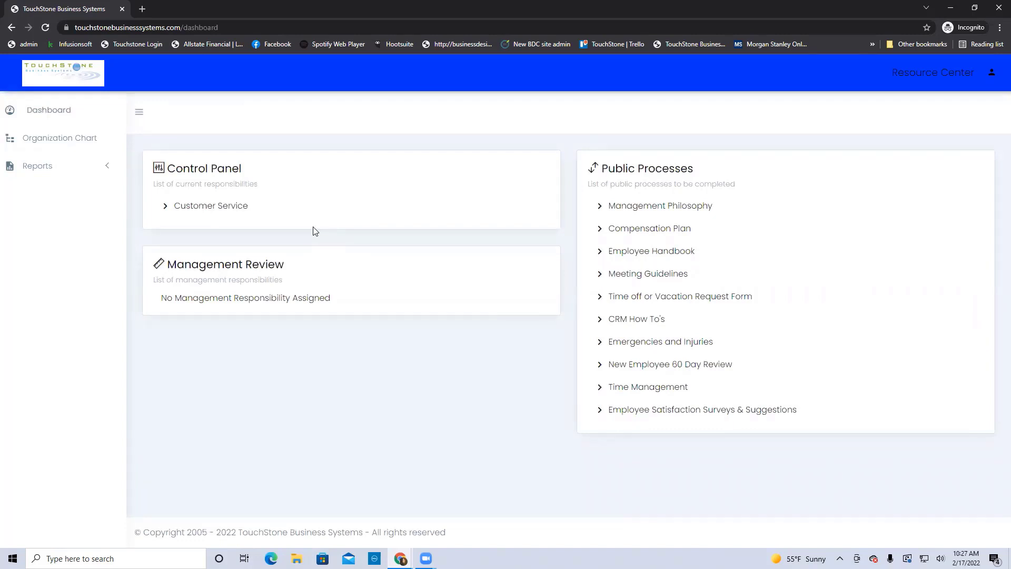
Open Customer Service's Daily Planning process and save its Time Log form as completed
left_click(214, 209)
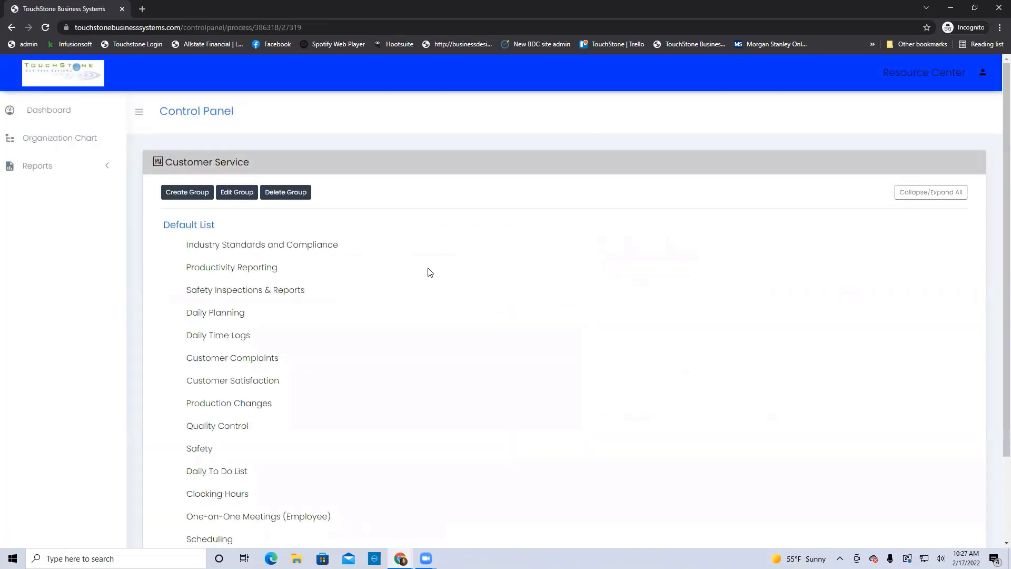
scroll(429, 270, "down", 1)
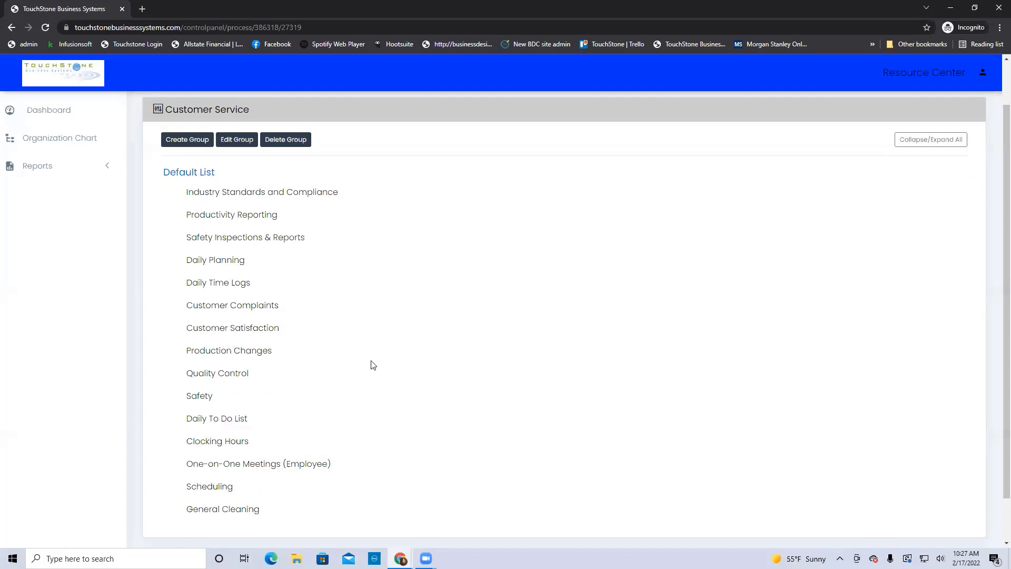
left_click(228, 267)
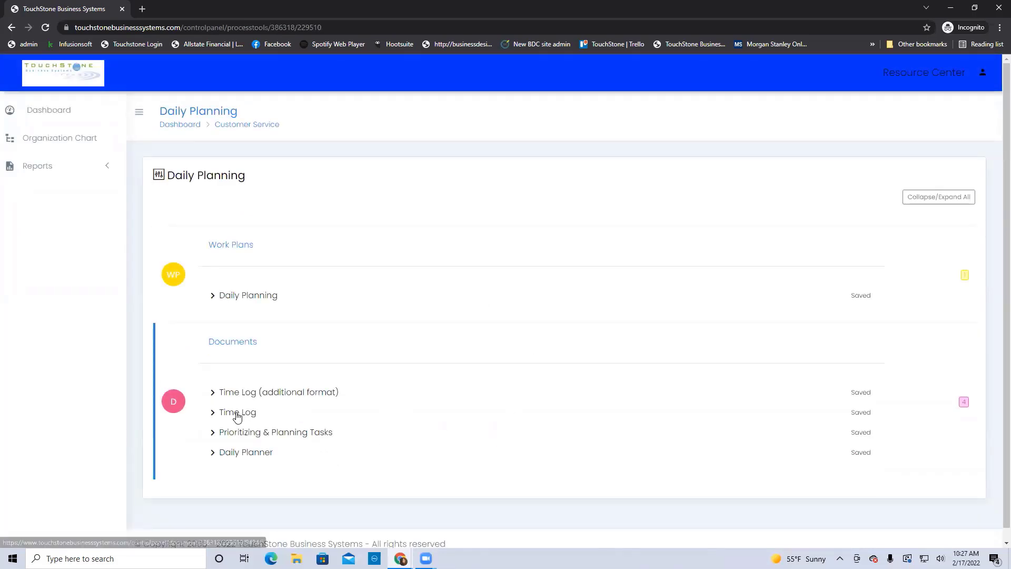
left_click(236, 416)
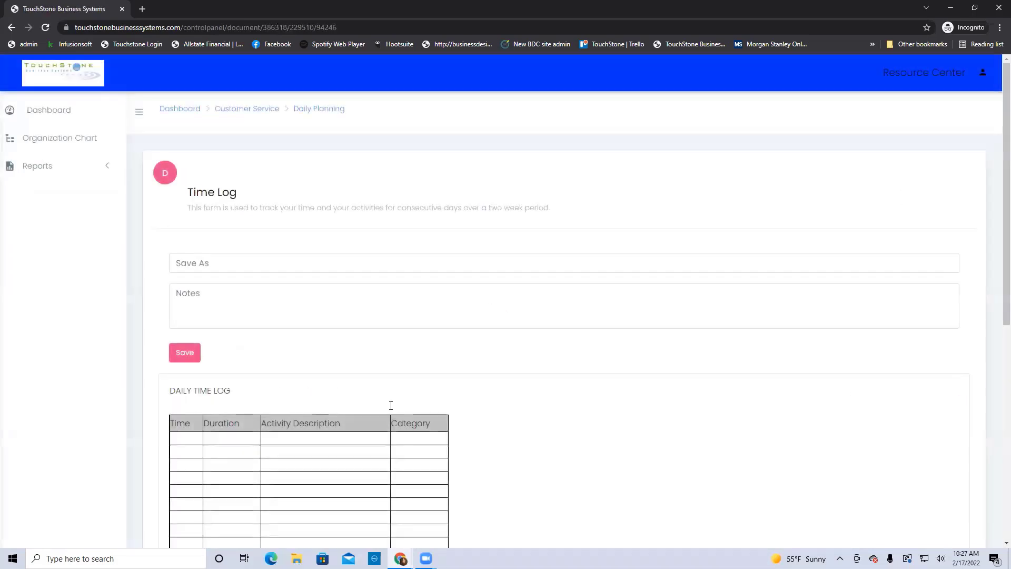
left_click(179, 354)
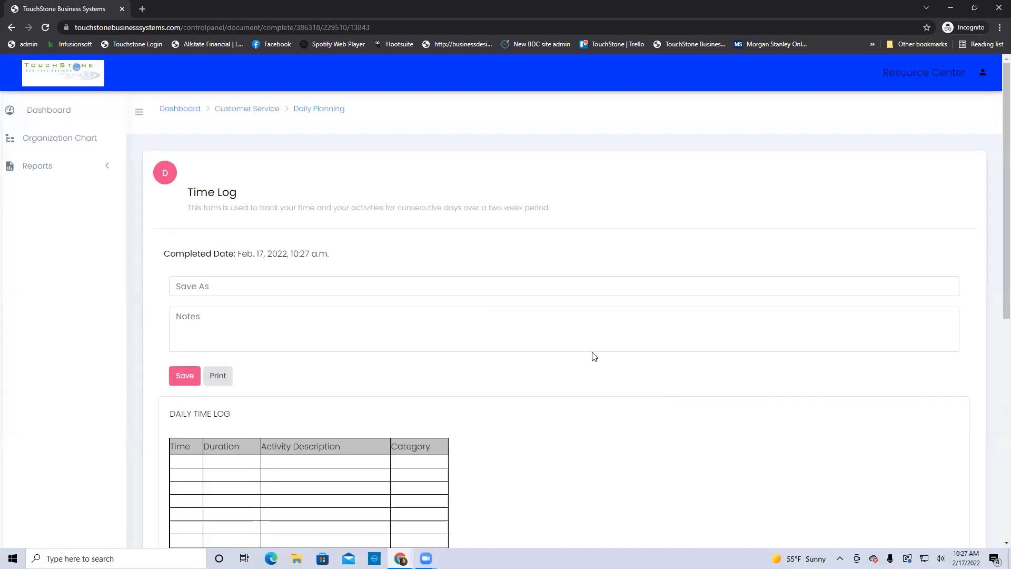
Reopen Daily Planning from the org chart's Customer Service box, then return to the Organization Chart
left_click(62, 141)
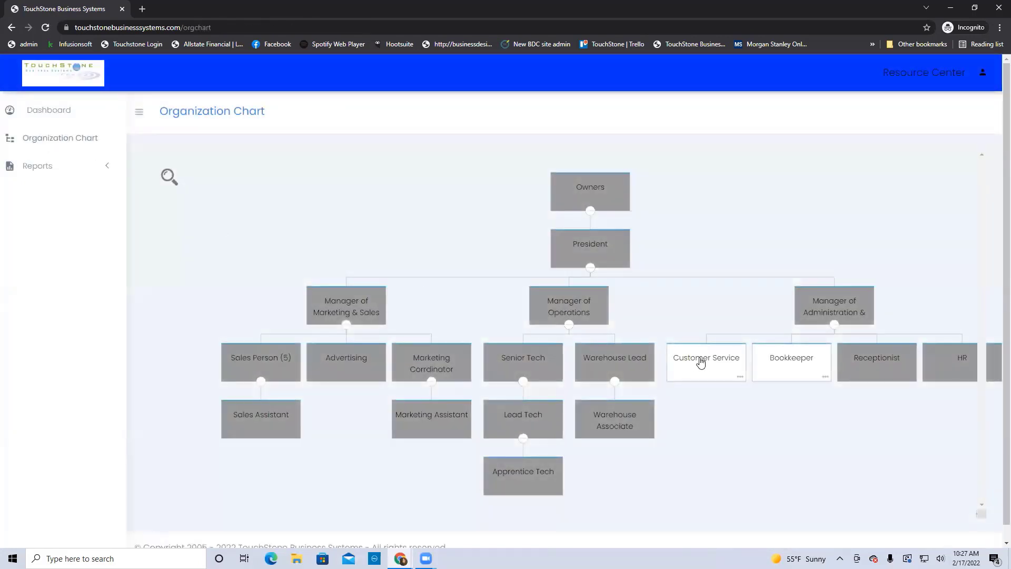
left_click(695, 362)
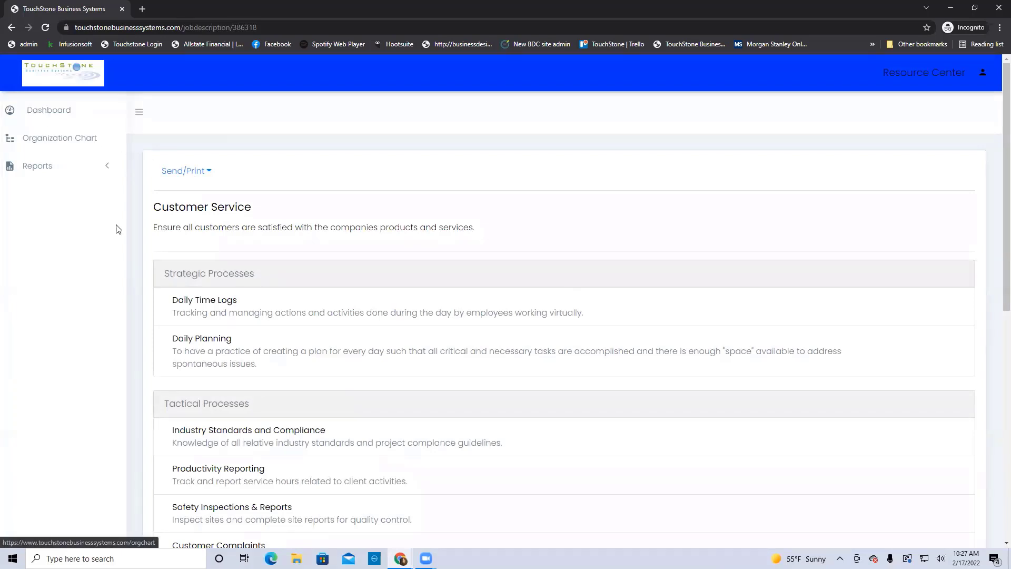
left_click(203, 340)
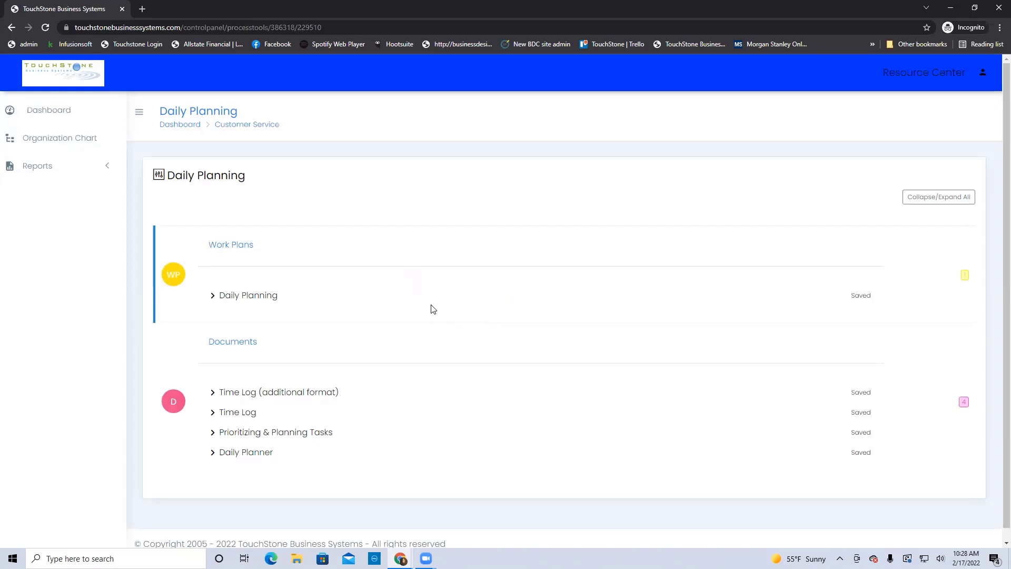
left_click(50, 141)
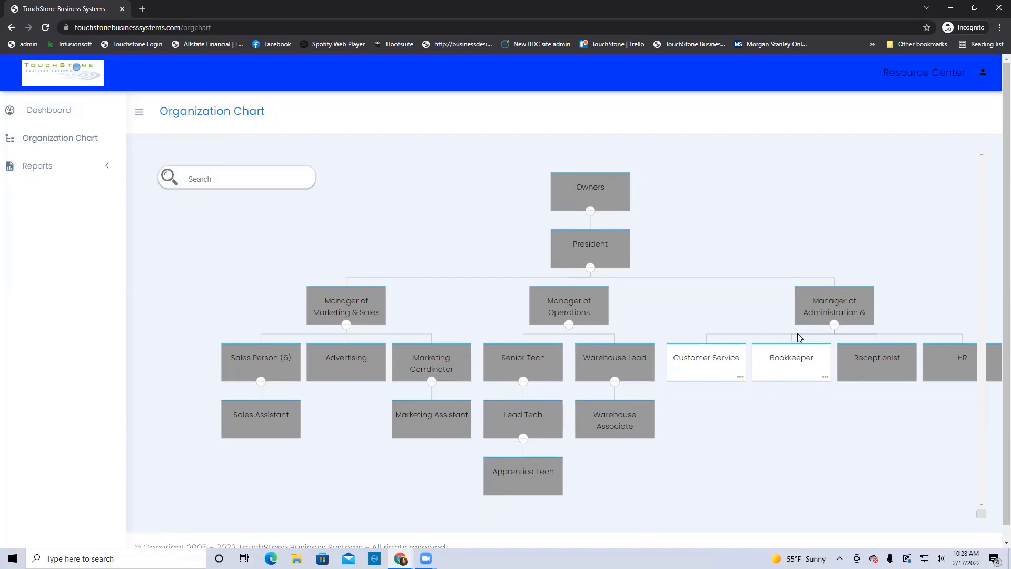
Open the Bookkeeper job description from the org chart, starting then cancelling a title edit
left_click(791, 363)
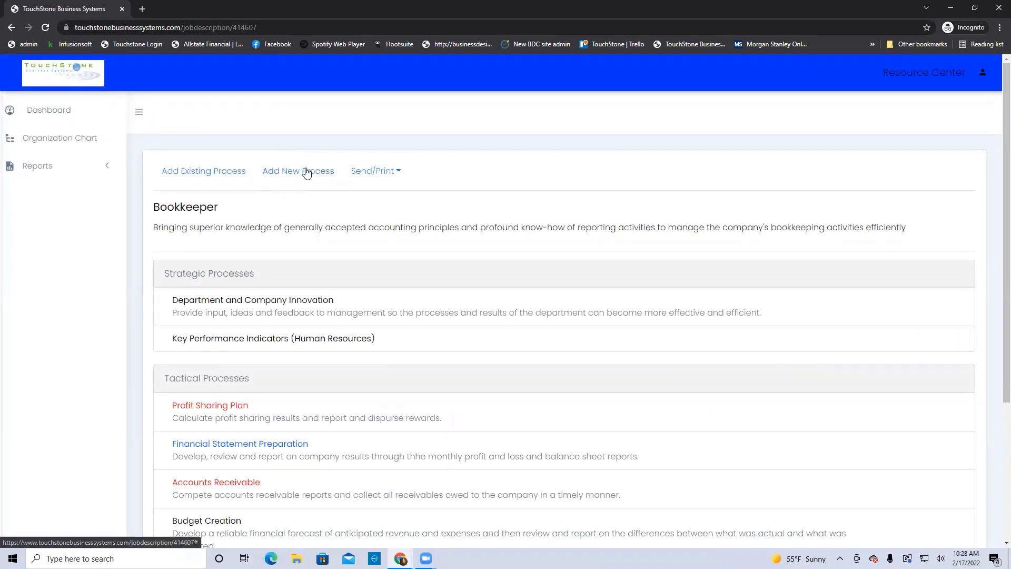
left_click(208, 207)
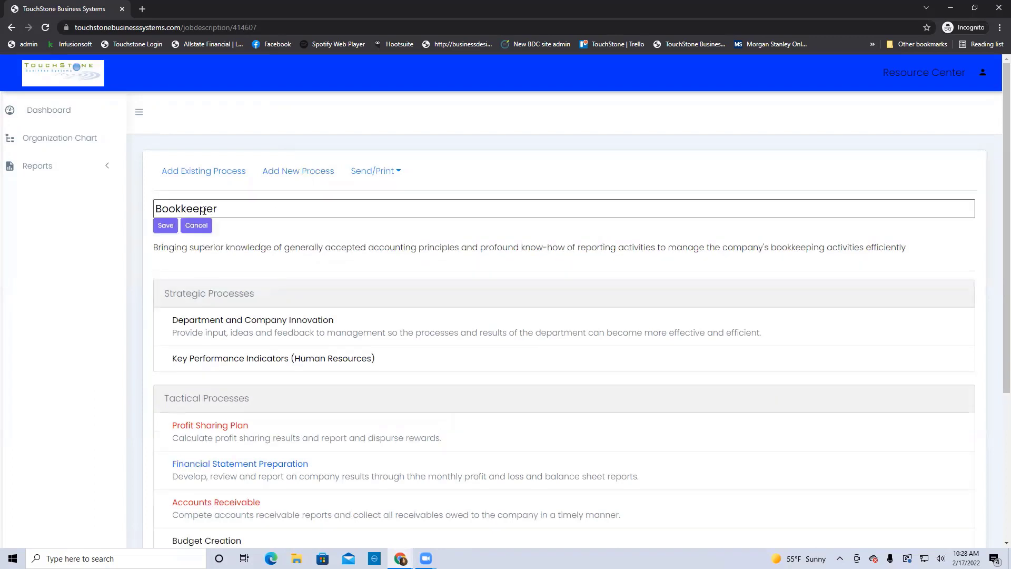
left_click(198, 226)
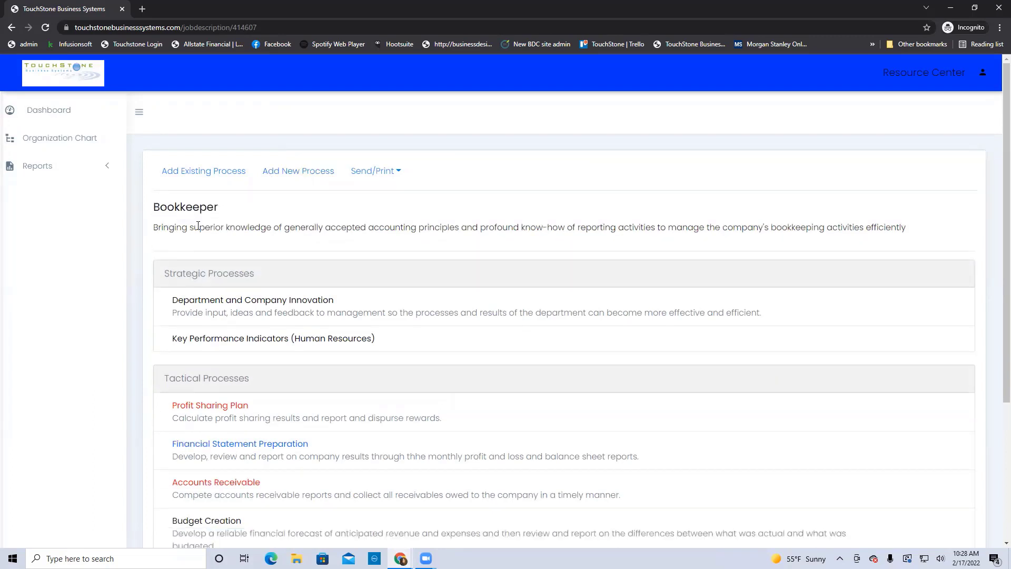
scroll(413, 257, "down", 1)
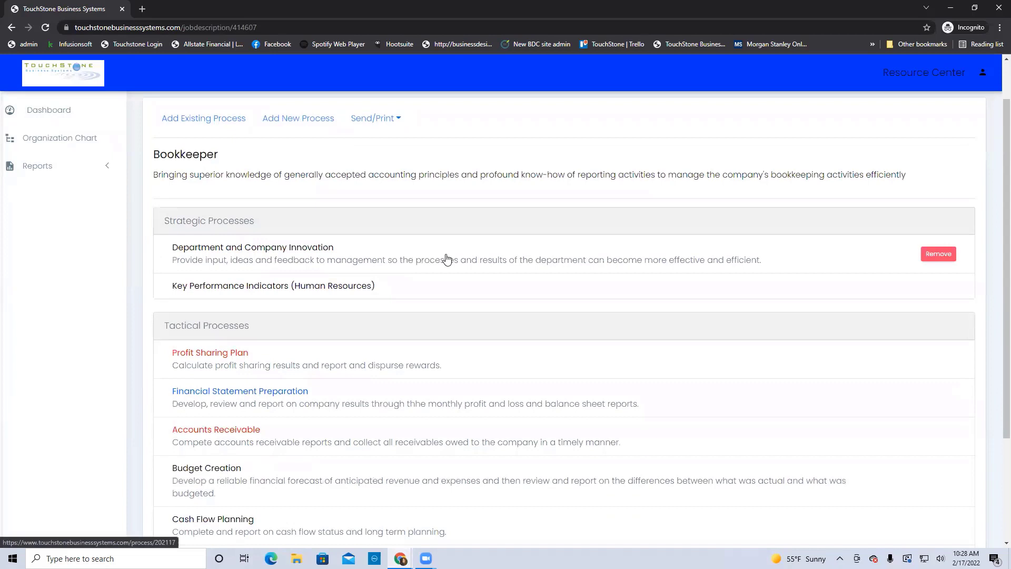
Review the Bookkeeper's Key Performance Indicators (Human Resources) process
left_click(263, 291)
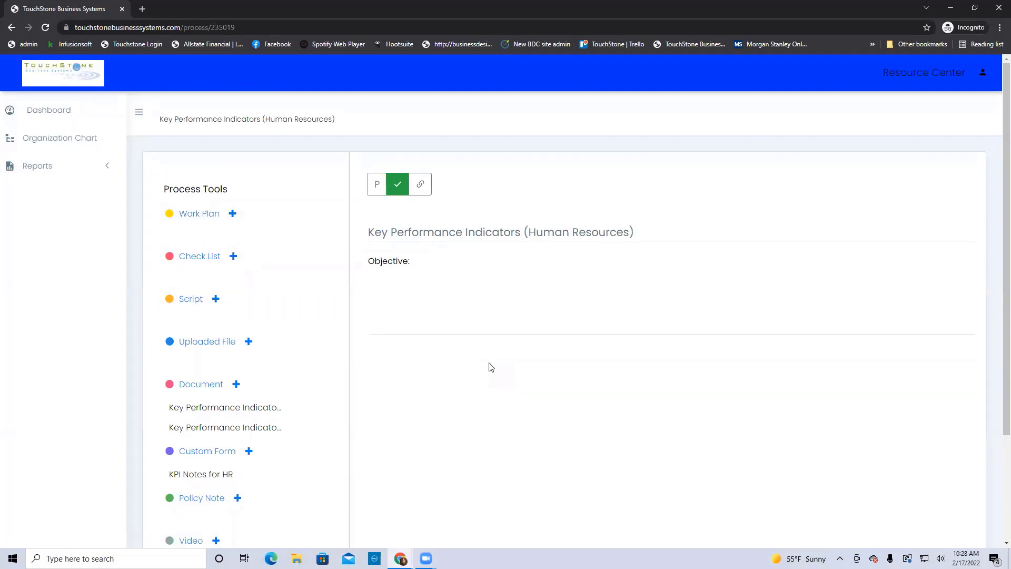
scroll(391, 424, "down", 2)
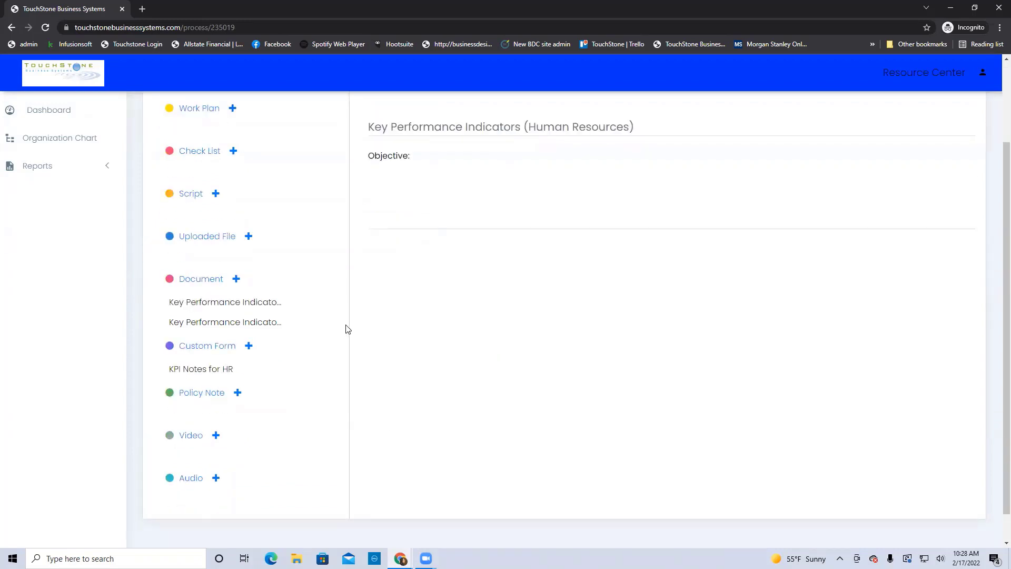
scroll(540, 345, "up", 2)
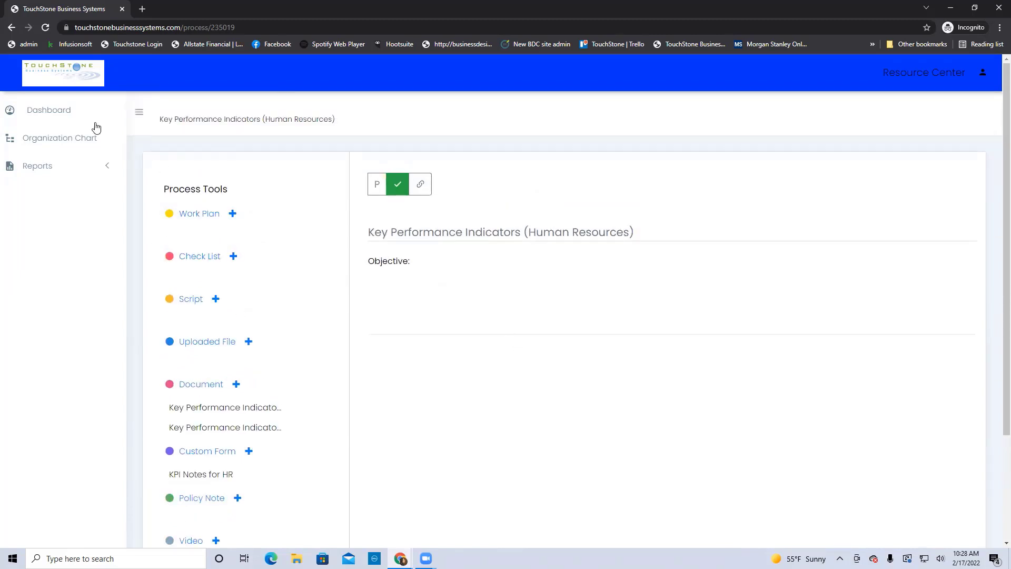
Return via the dashboard and org chart to Bookkeeper's Department and Company Innovation process
left_click(53, 110)
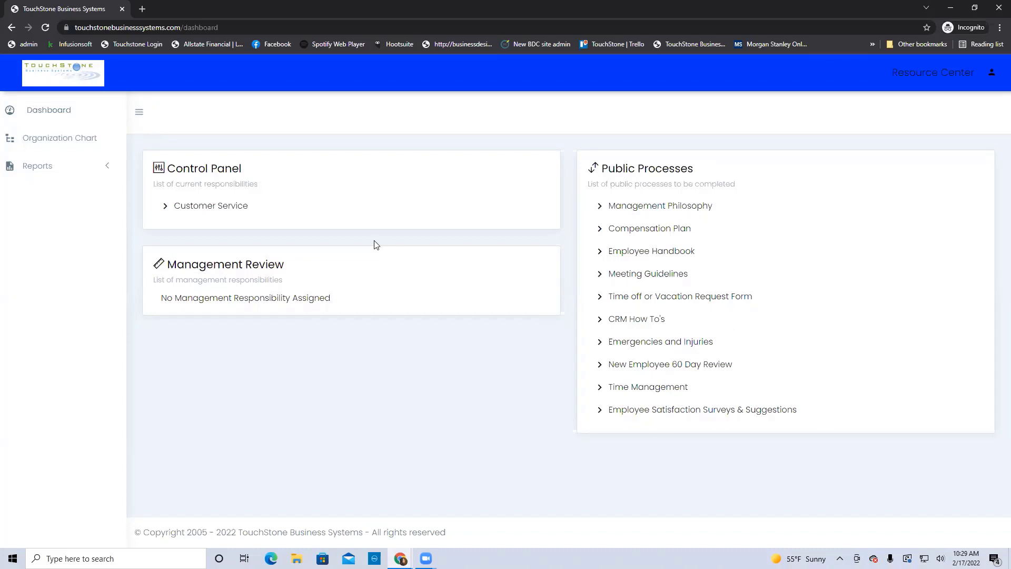
left_click(42, 138)
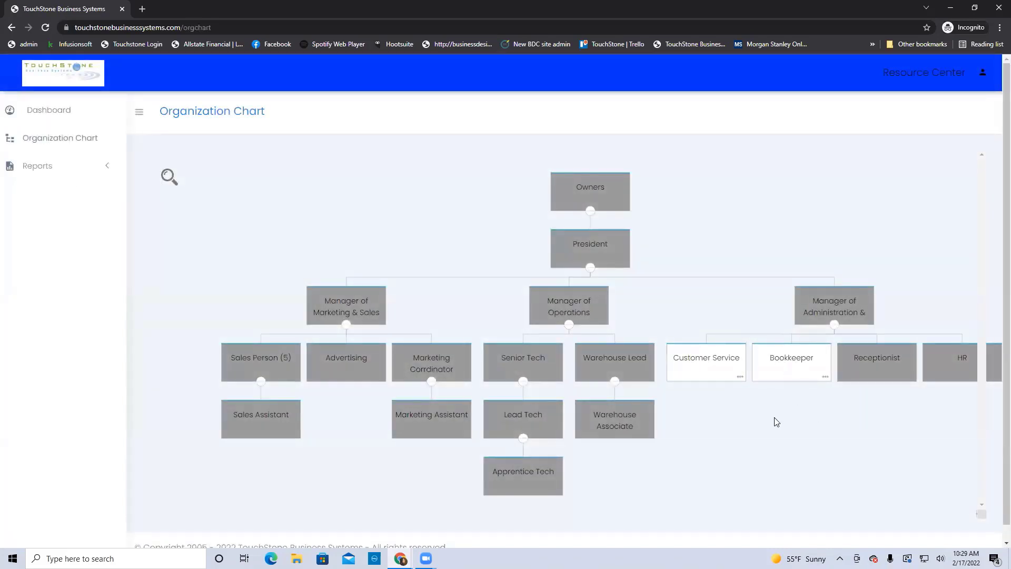
left_click(791, 363)
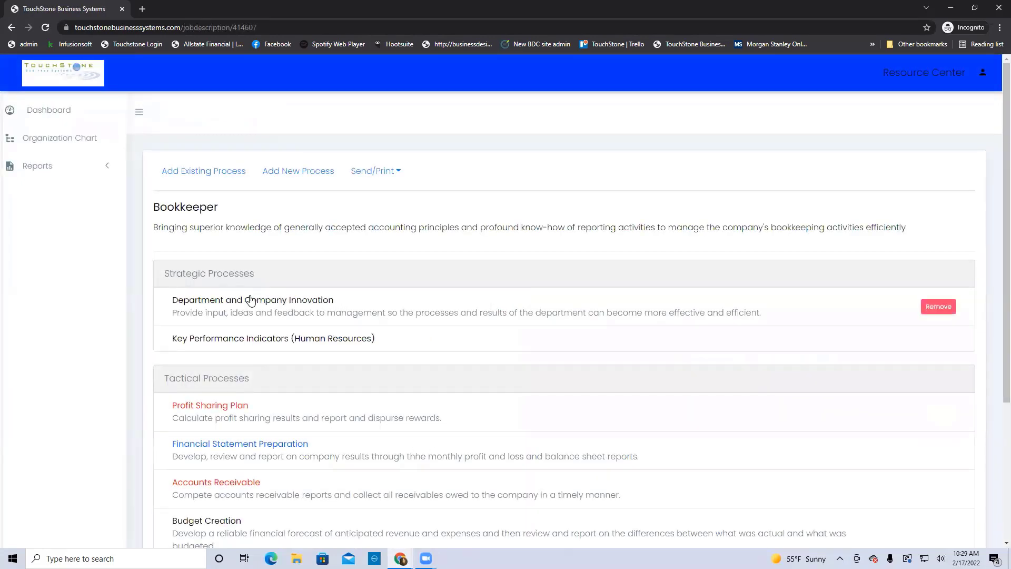
left_click(253, 300)
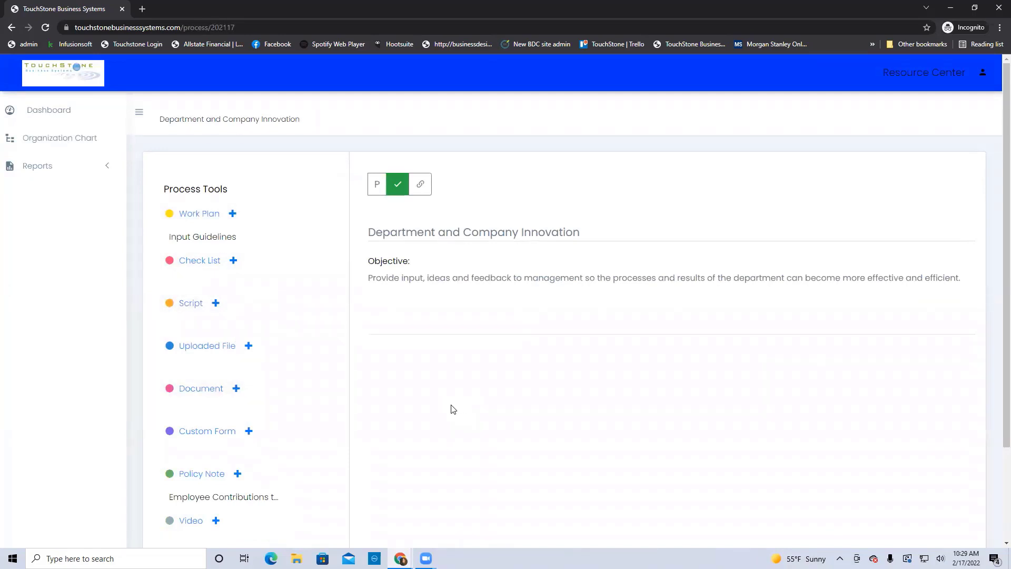
Log the employee out of the incognito session and close that window
left_click(976, 8)
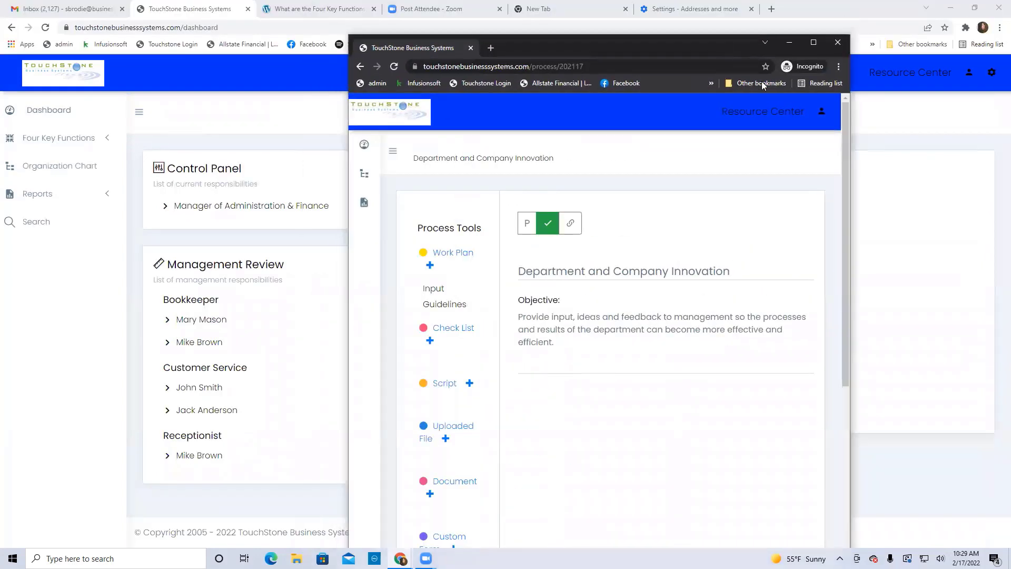
left_click(830, 115)
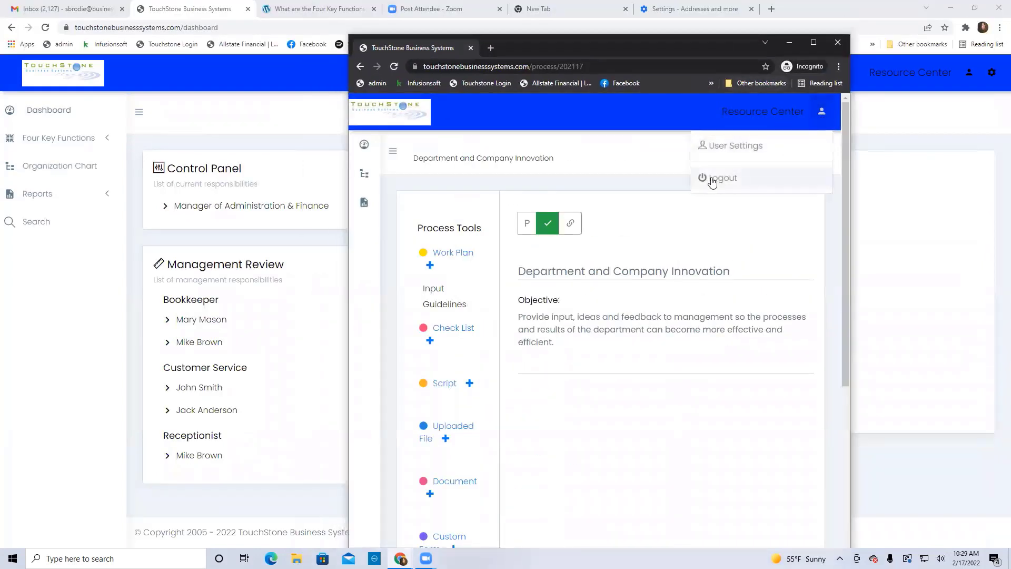
left_click(706, 180)
left_click(838, 42)
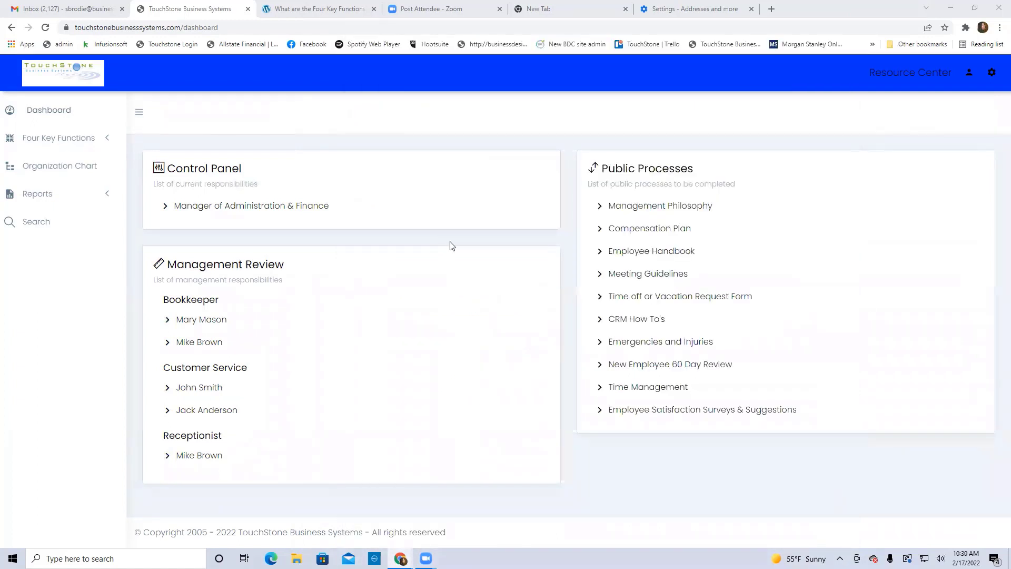
Open User Accounts in Account Administration and show the employee's Control Panel assignments
left_click(993, 75)
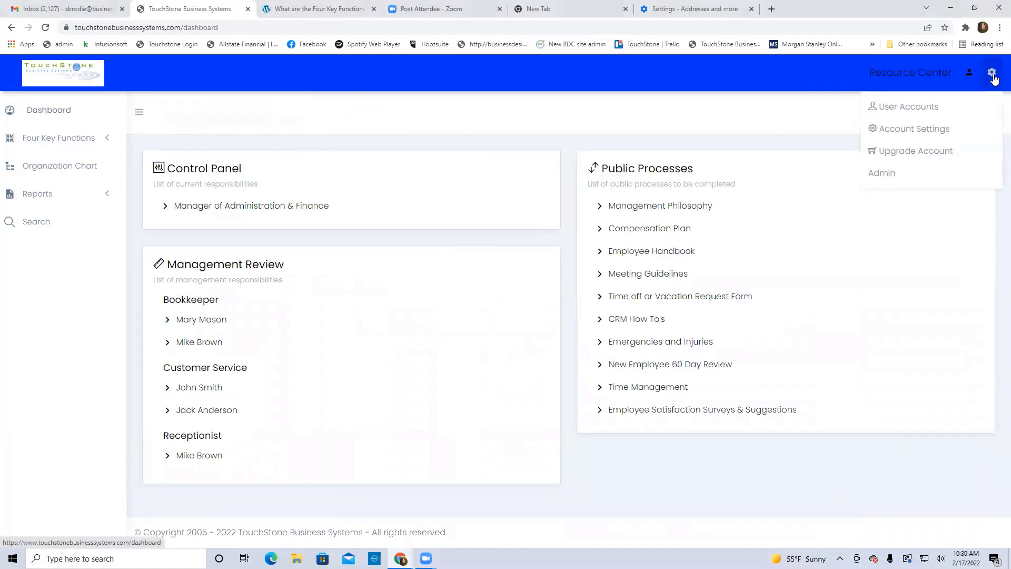
left_click(910, 108)
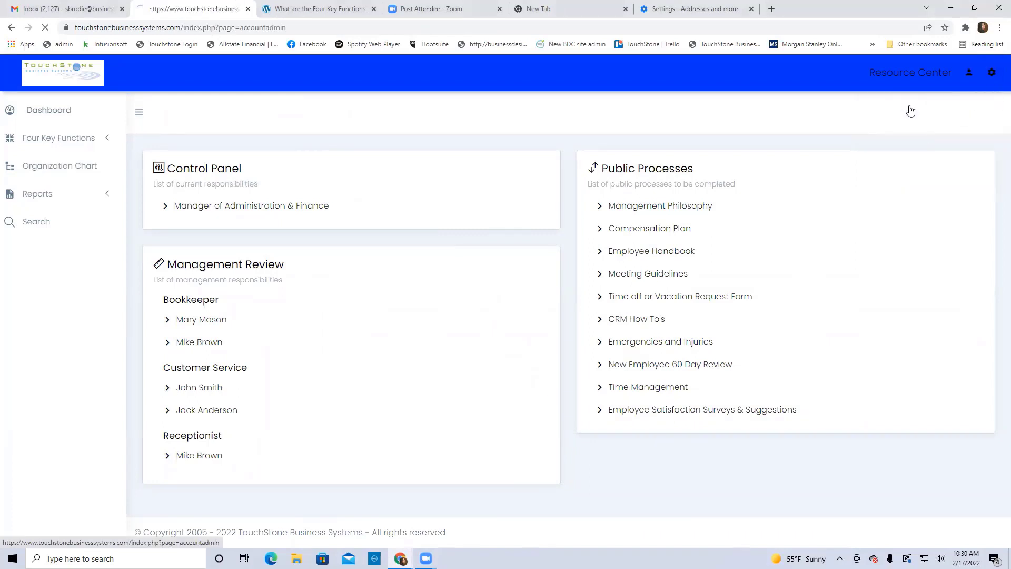
left_click(334, 209)
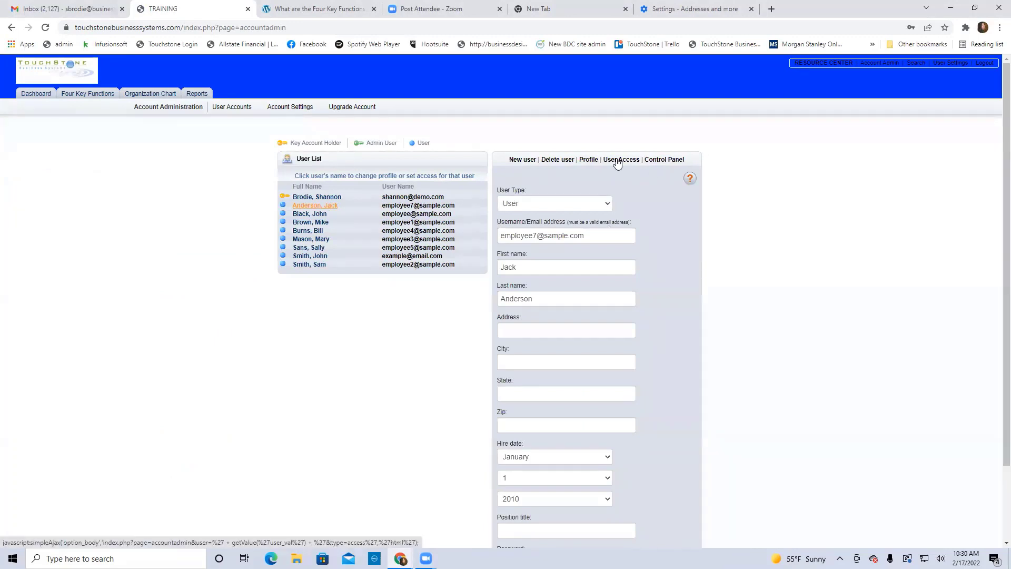
left_click(665, 160)
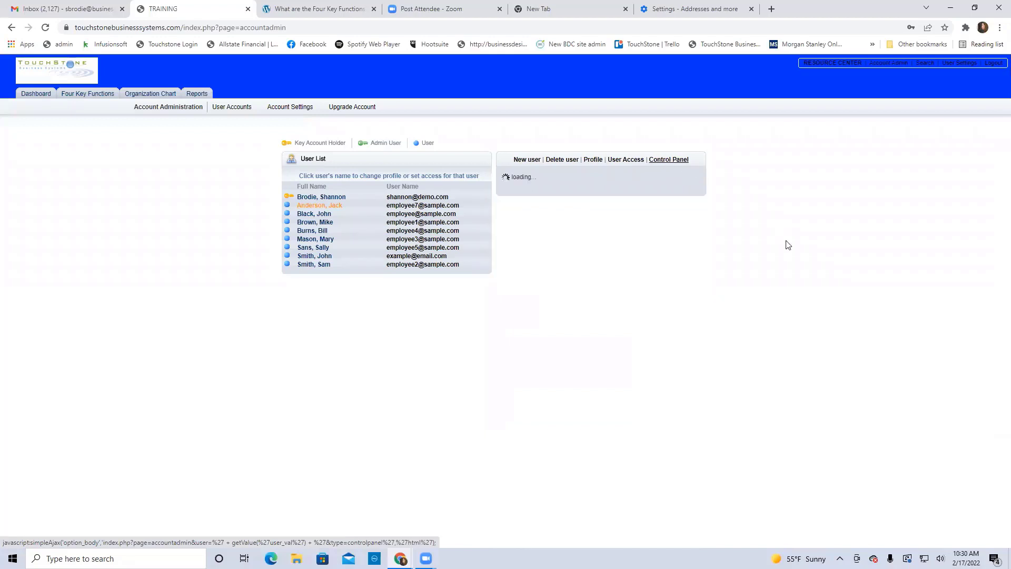
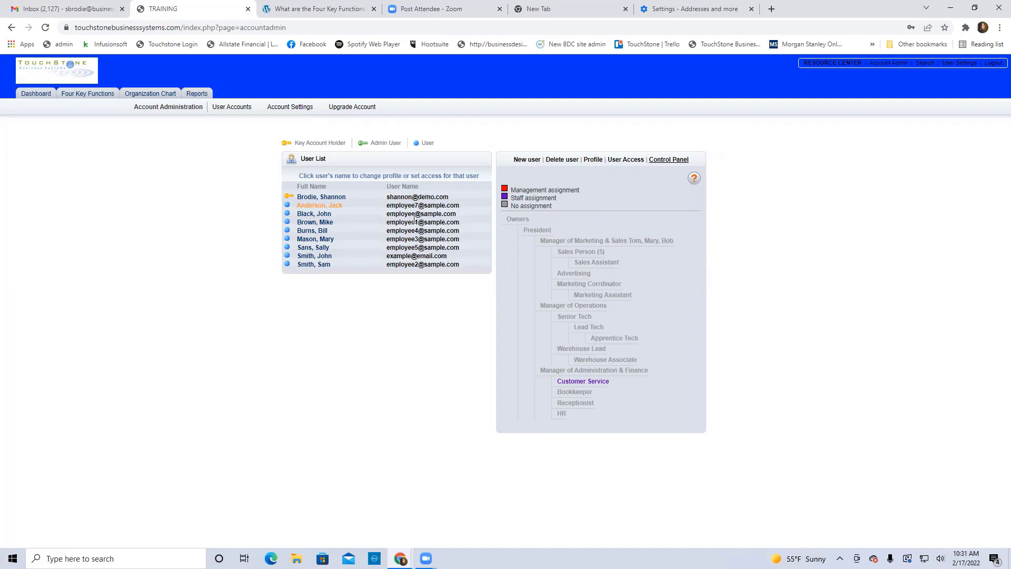
Show the key account holder's Control Panel assignments, with Manager of Administration & Finance as management
left_click(322, 197)
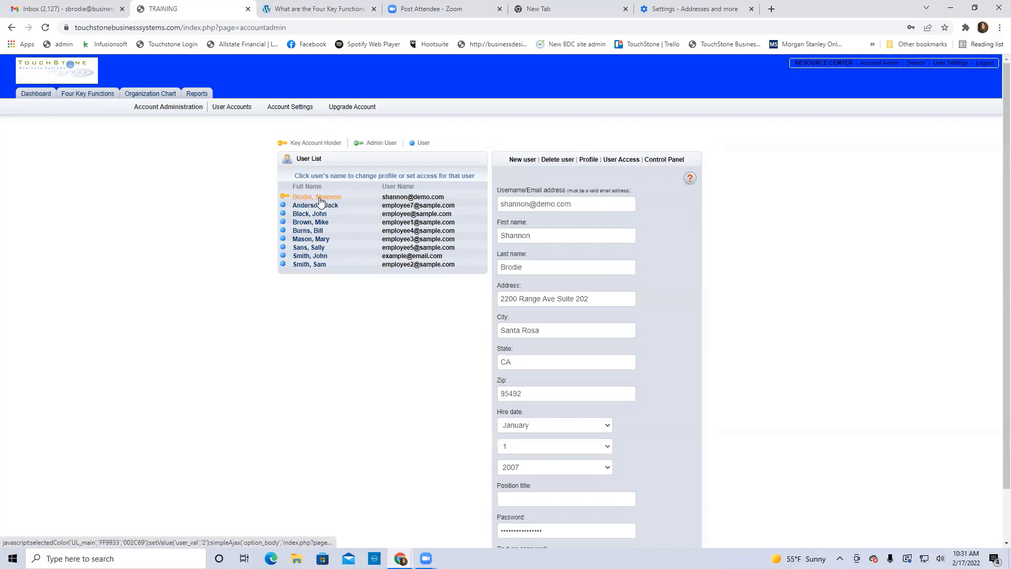
left_click(664, 159)
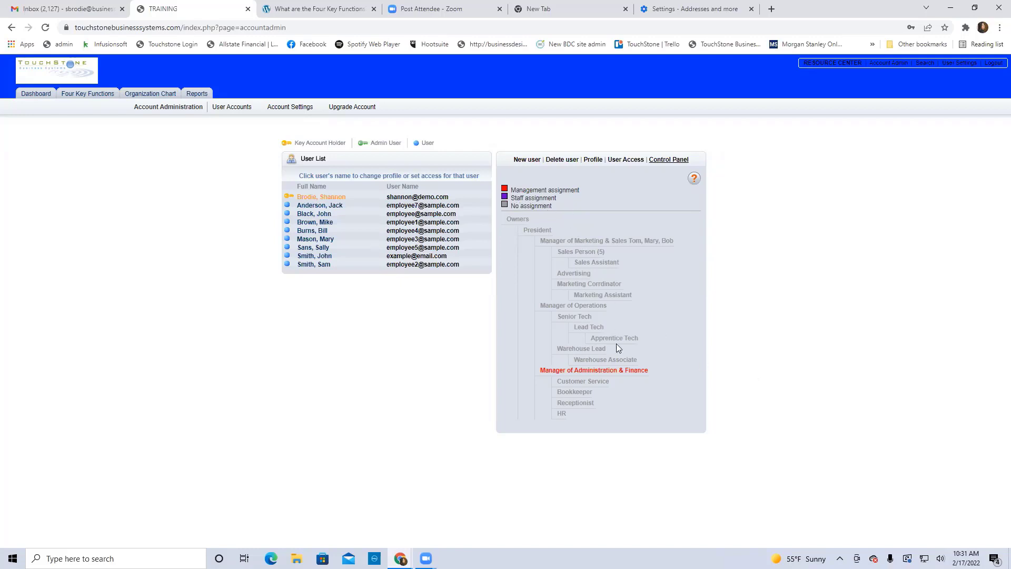
Remove the account holder's Manager of Administration & Finance assignment from the org chart
left_click(598, 371)
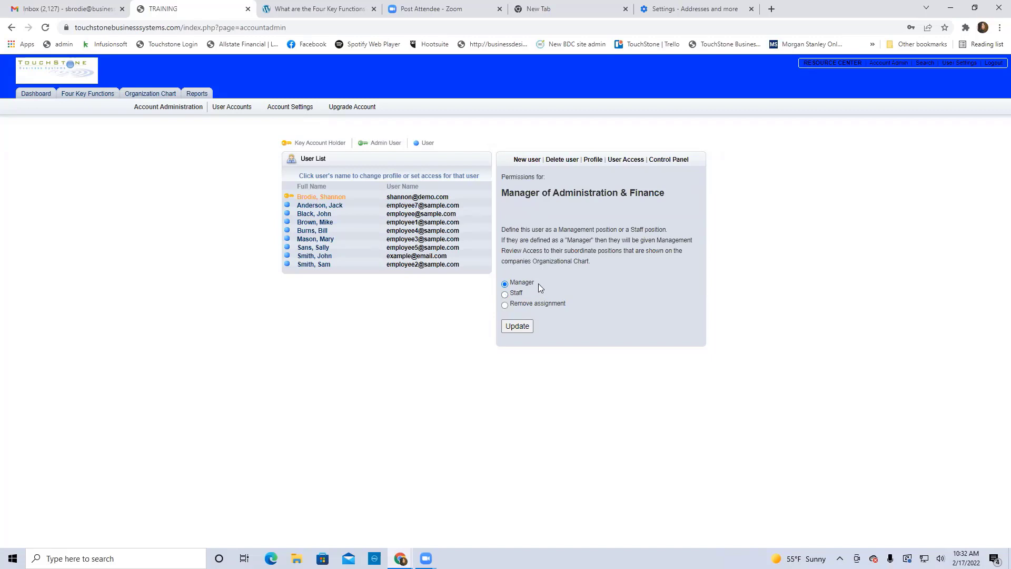
left_click(519, 326)
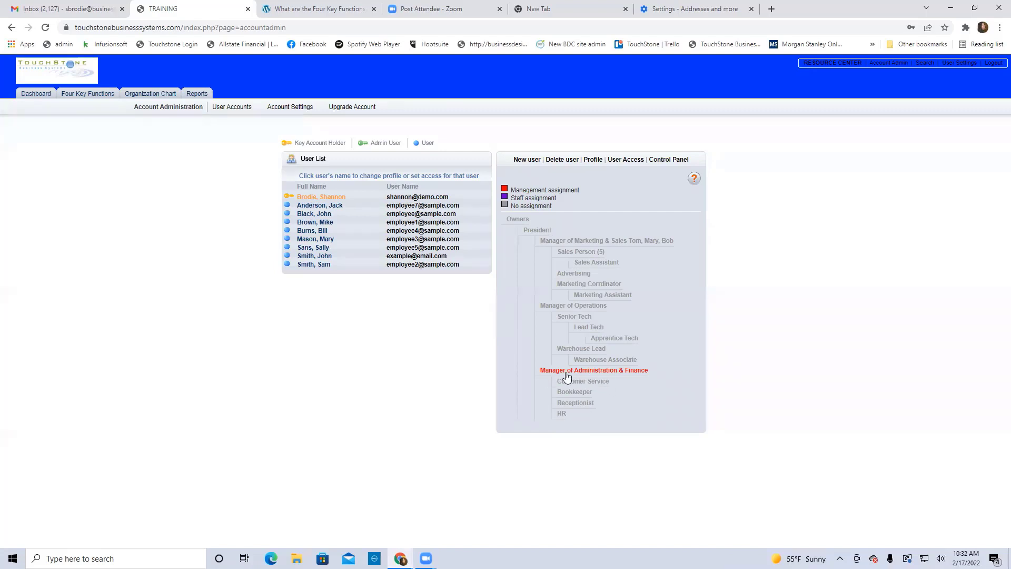
left_click(598, 370)
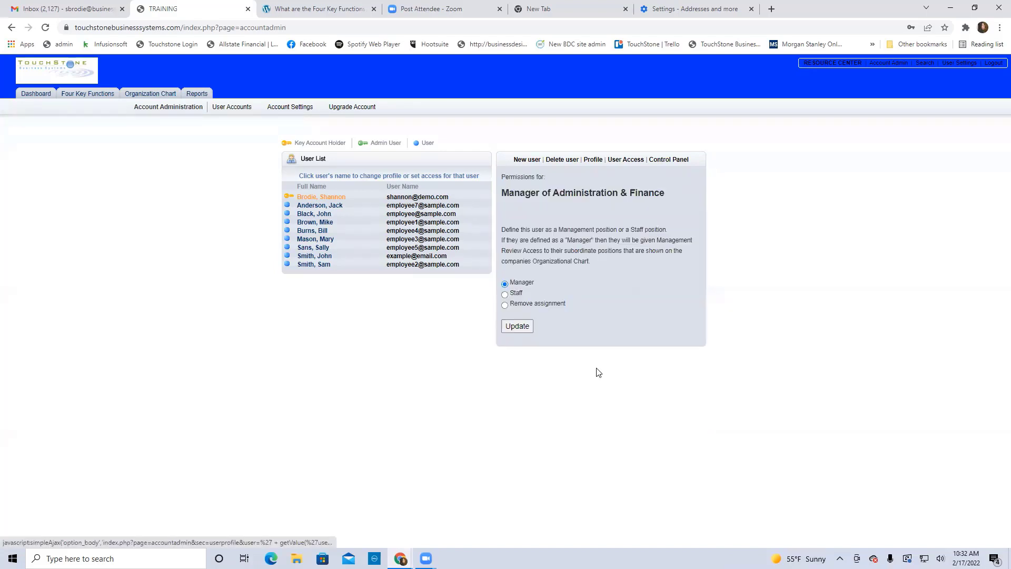
left_click(505, 305)
left_click(518, 326)
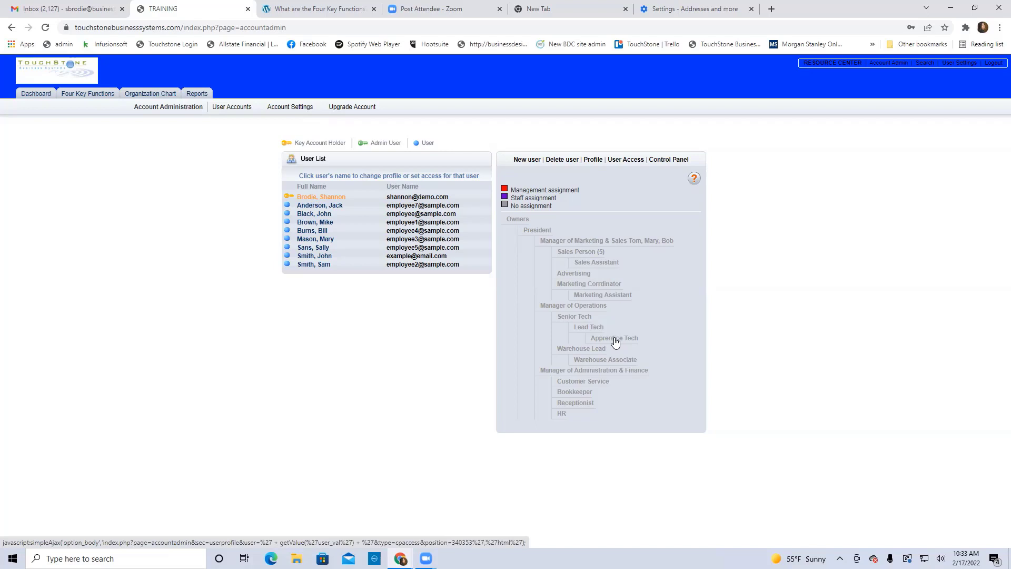
Assign Lead Tech to the account holder as a staff position and check the dashboard
left_click(586, 328)
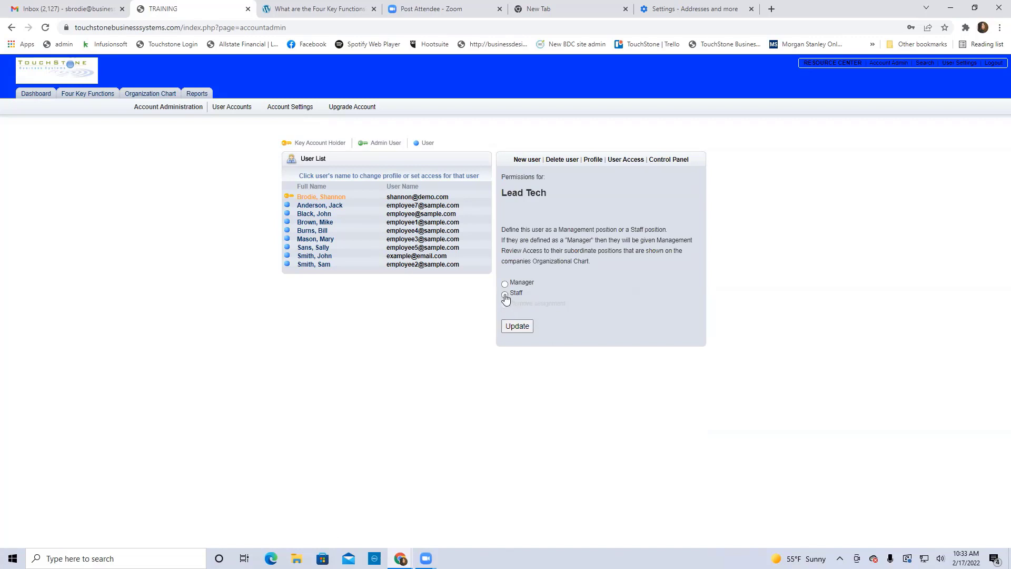
left_click(517, 326)
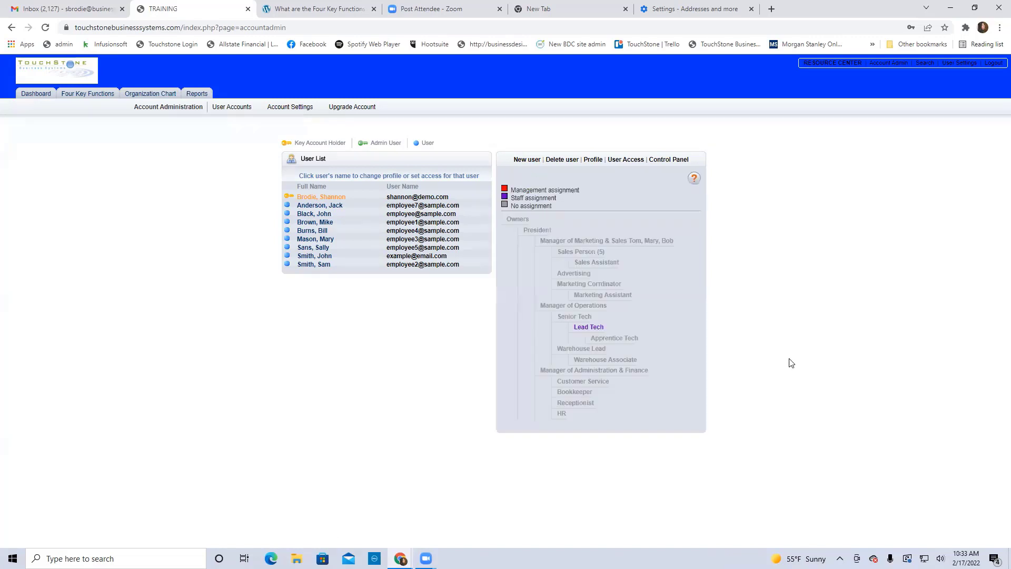
left_click(33, 96)
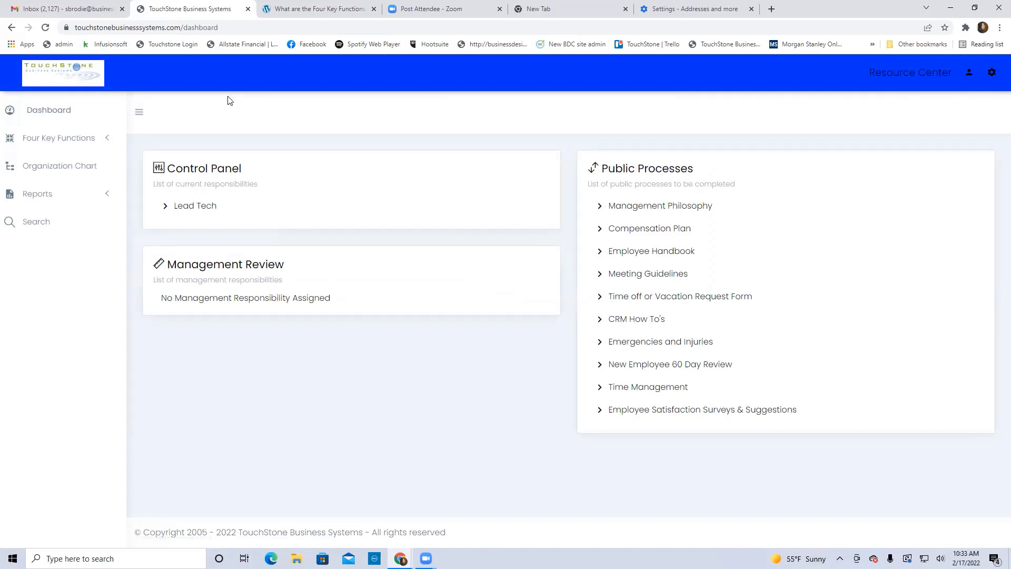
Reopen the account holder's Control Panel and switch Lead Tech to a management assignment
left_click(11, 27)
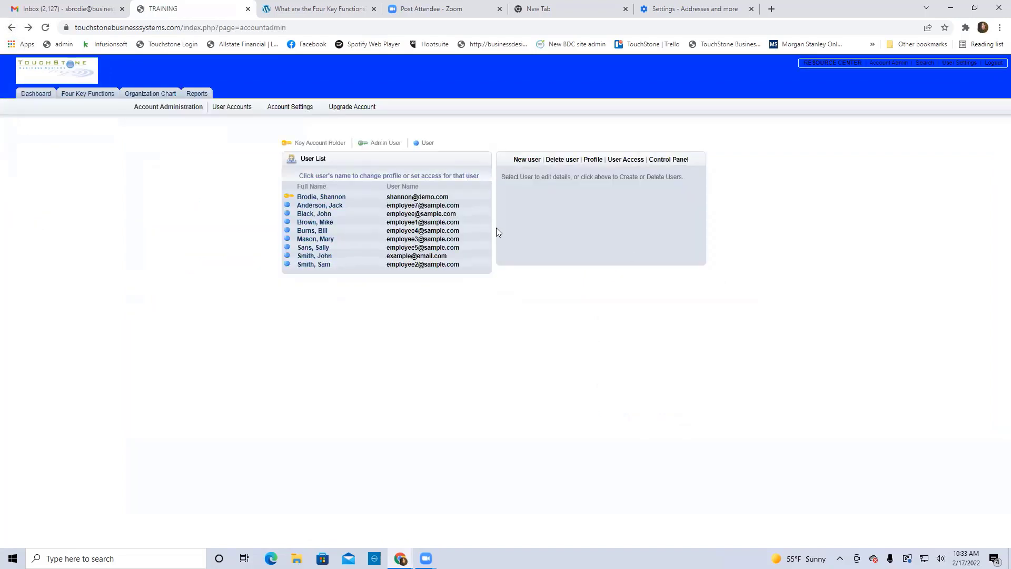
left_click(327, 197)
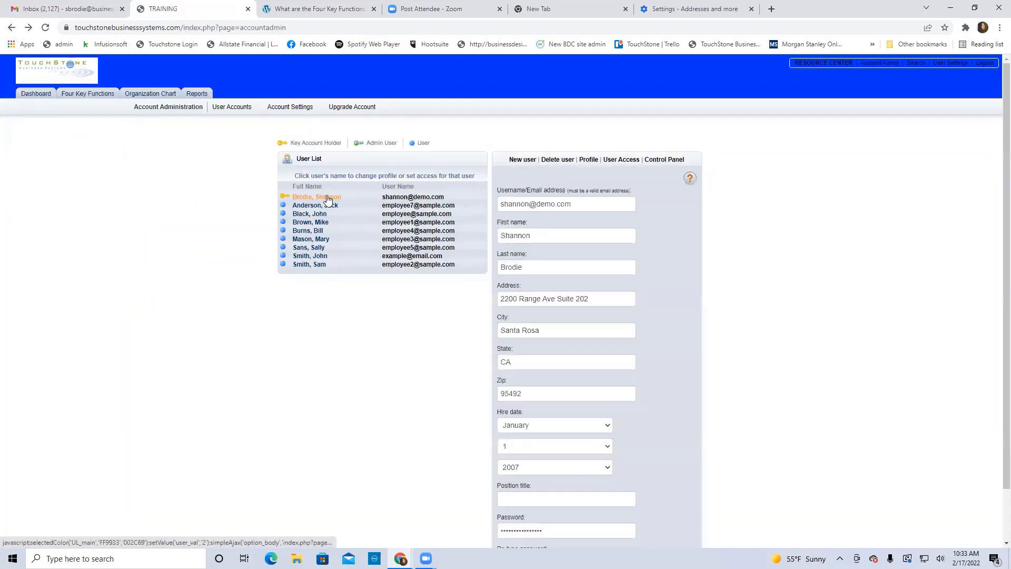
left_click(668, 159)
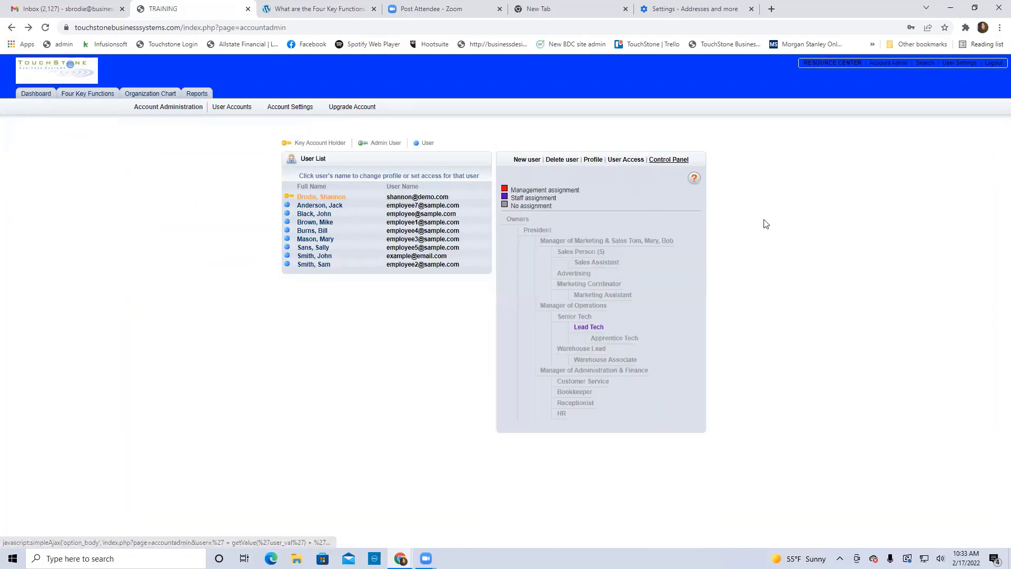
left_click(591, 329)
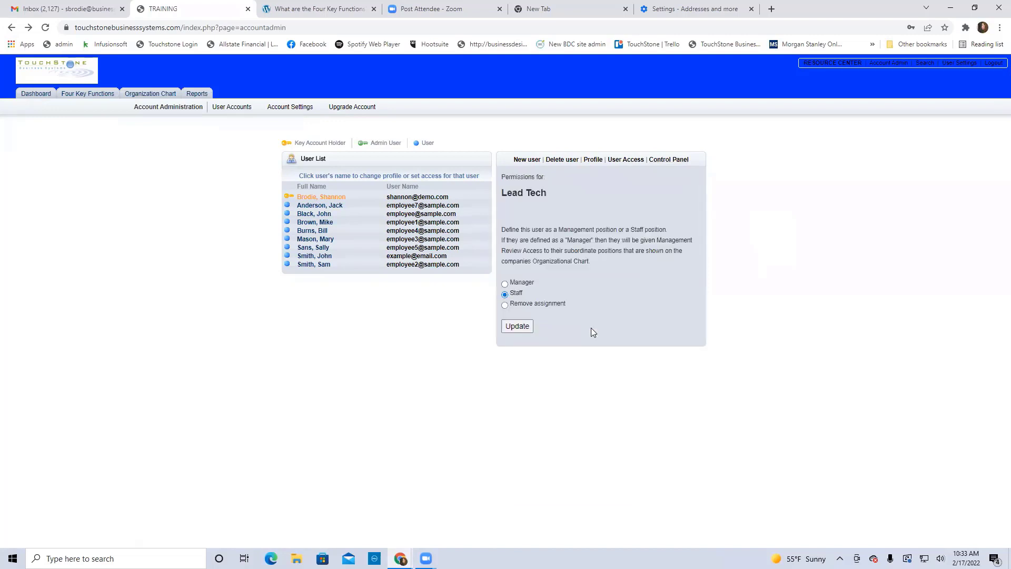
left_click(504, 284)
left_click(517, 326)
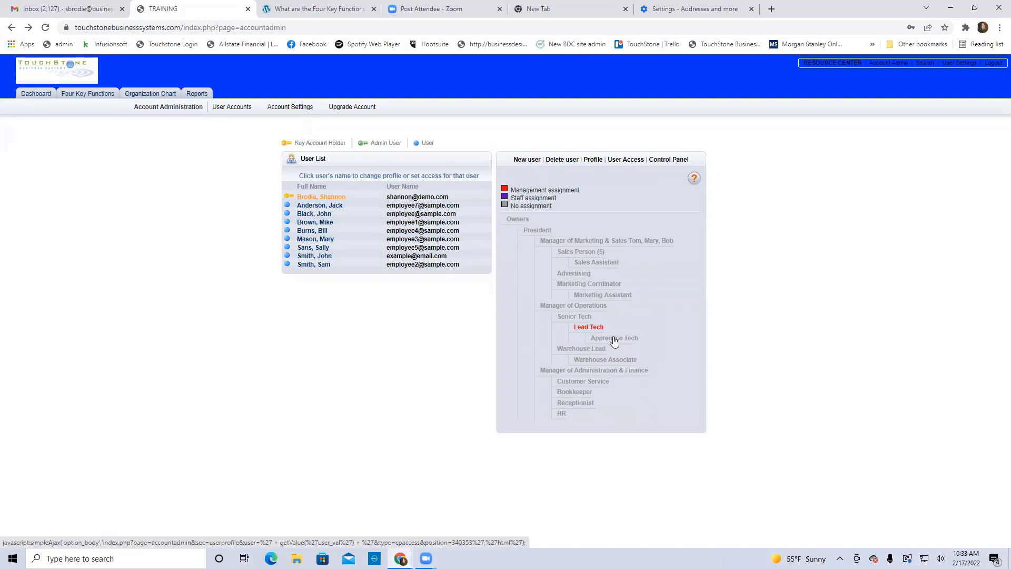
Check Lead Tech on the dashboard, then return to the account holder's org chart
left_click(28, 93)
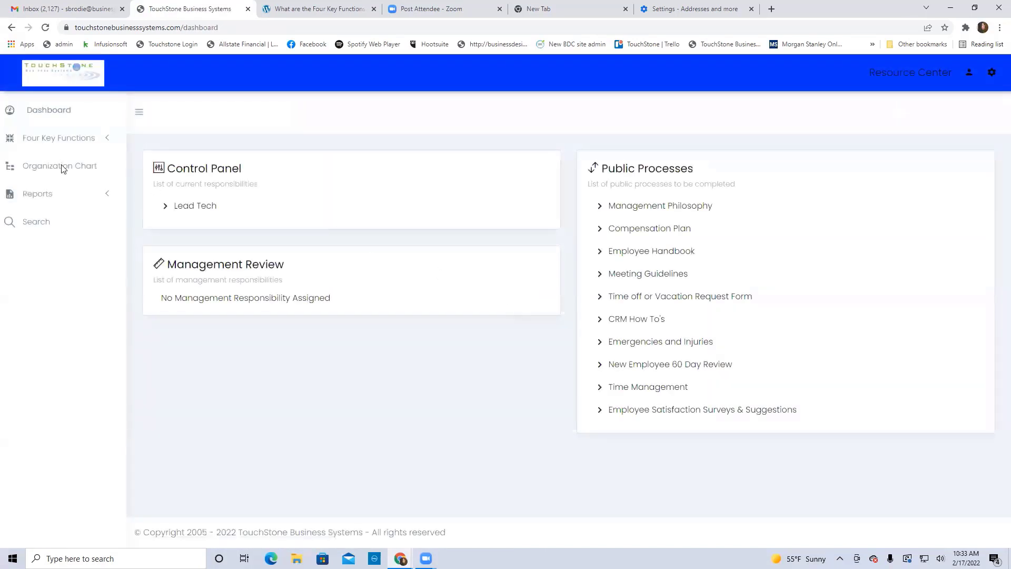
left_click(11, 27)
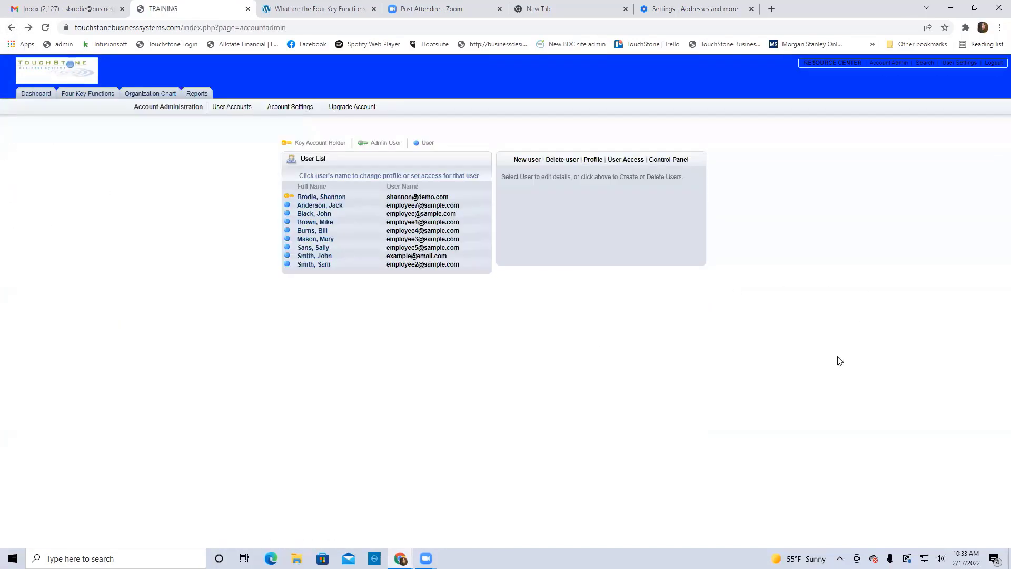
left_click(315, 198)
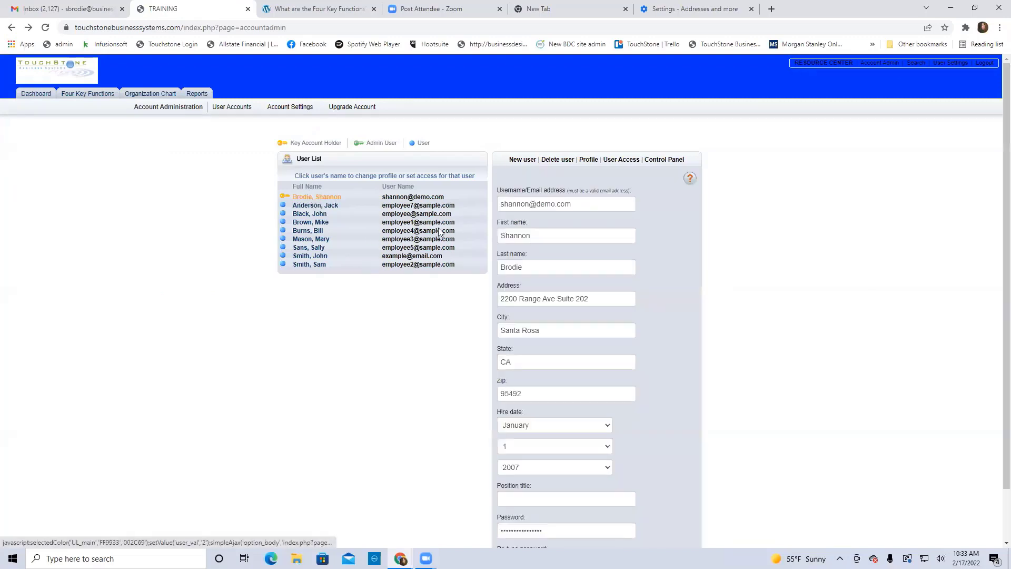
left_click(664, 160)
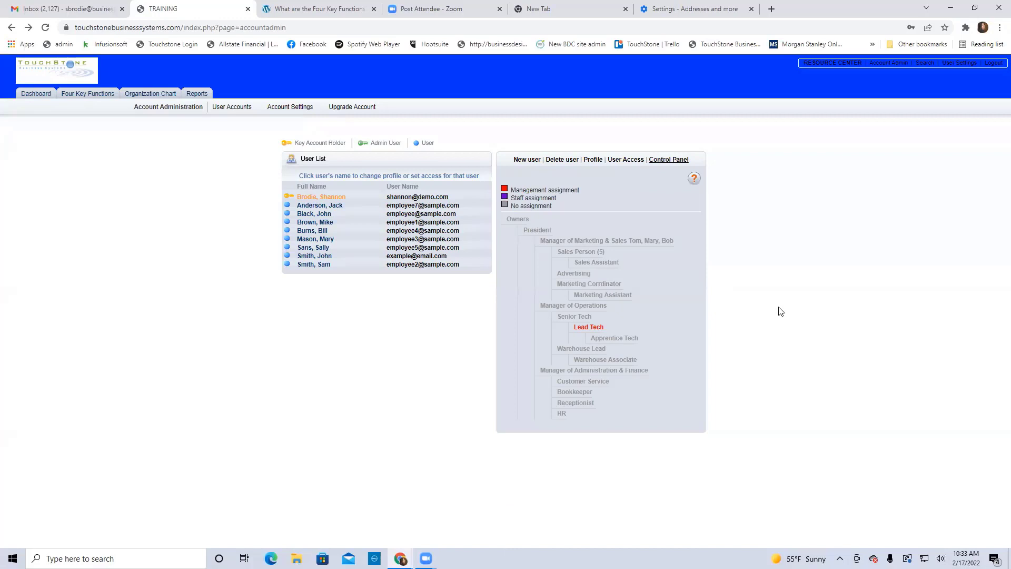
Remove the Lead Tech assignment from the account holder
left_click(582, 332)
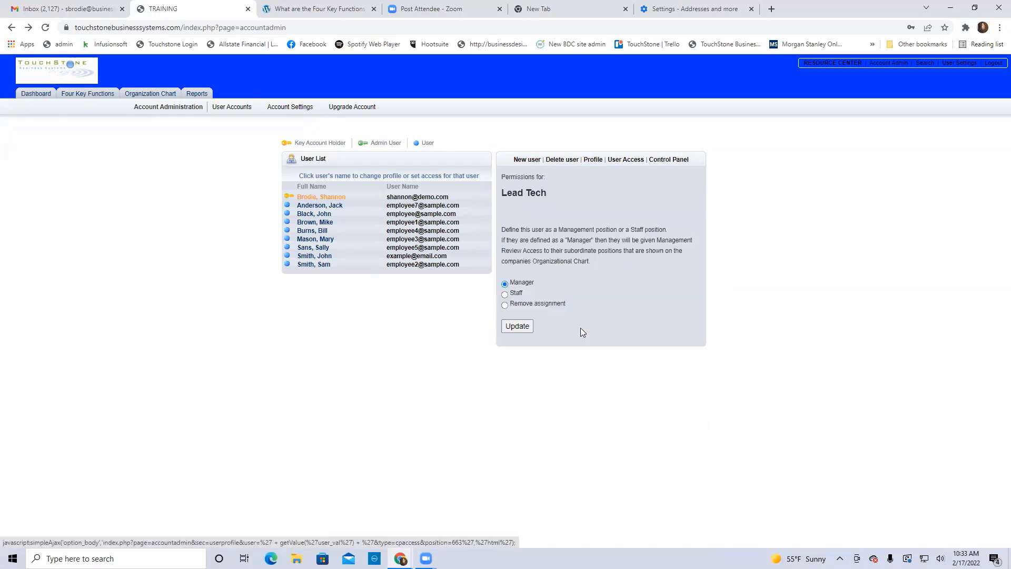
left_click(504, 306)
left_click(516, 326)
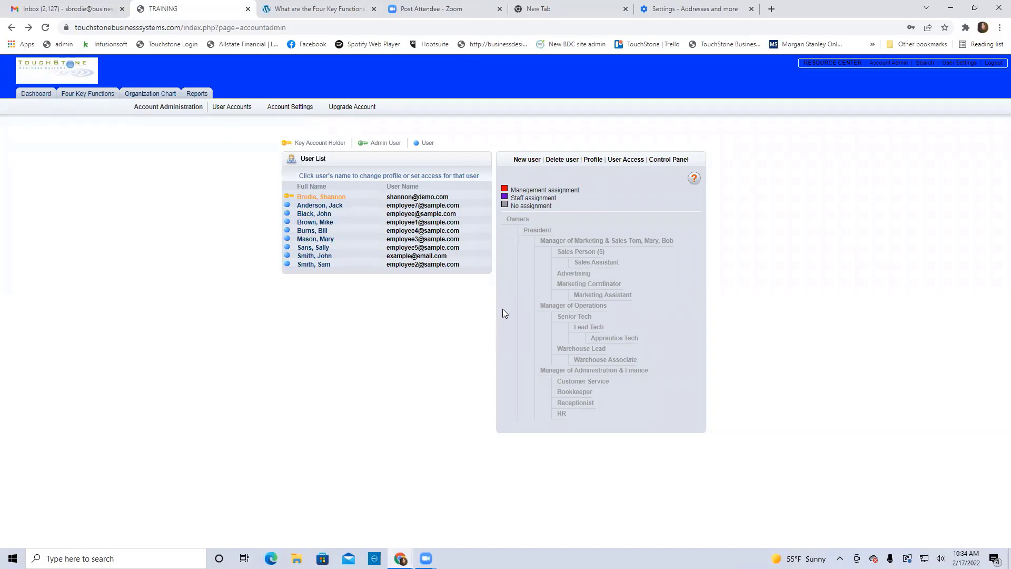
Assign Owners and President to the account holder as management positions
left_click(521, 218)
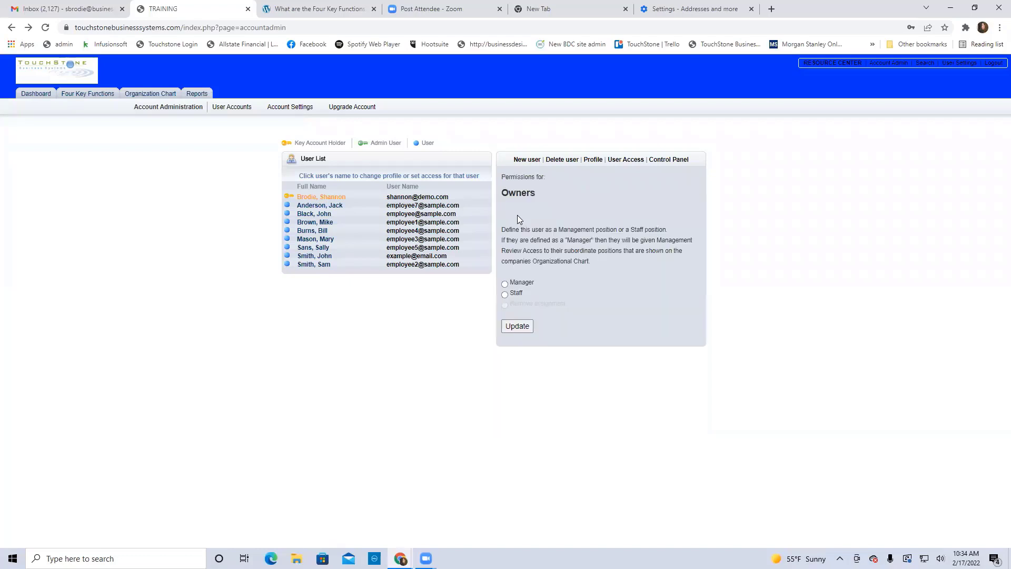
left_click(505, 284)
left_click(519, 327)
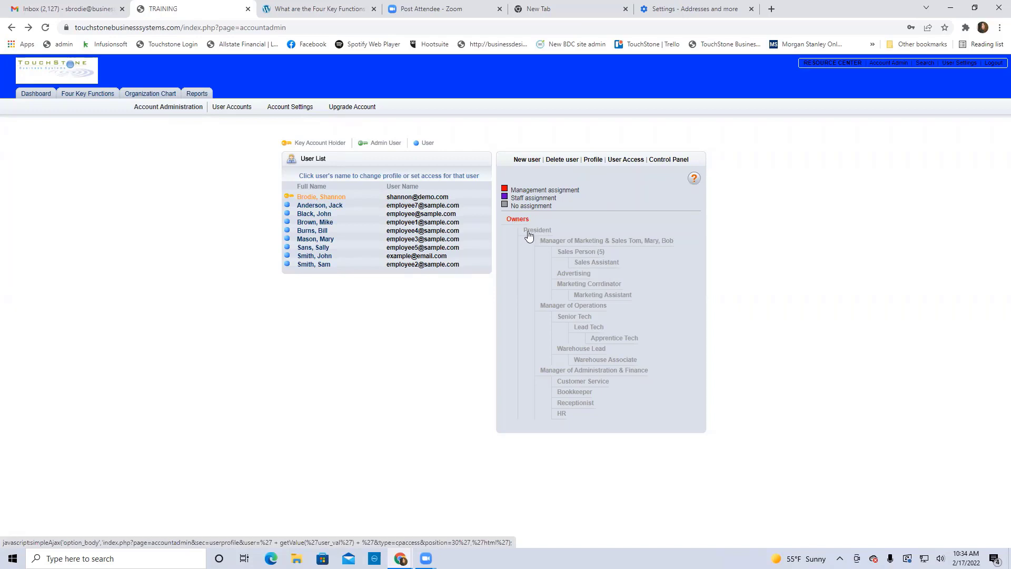
left_click(537, 231)
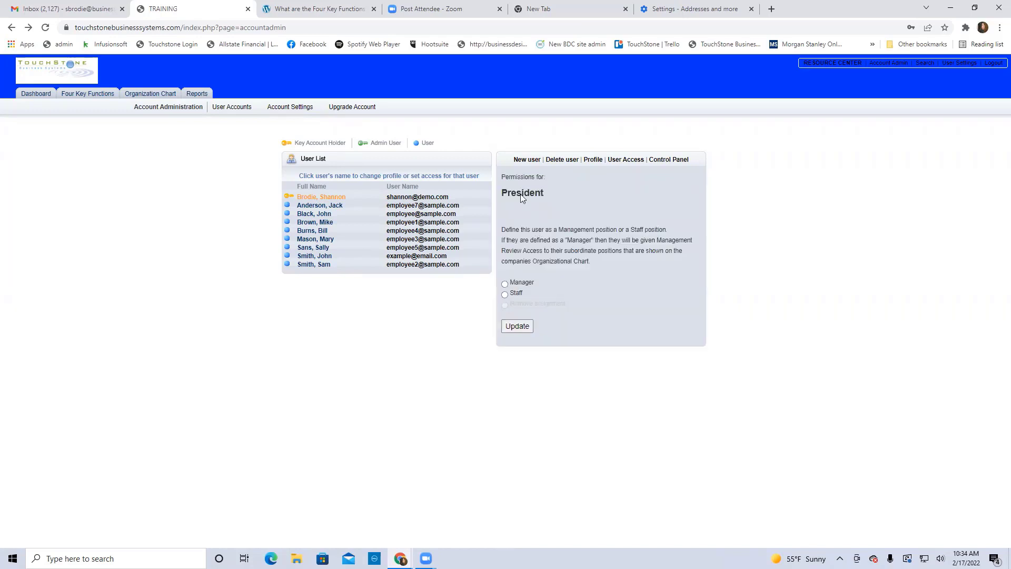
left_click(505, 284)
left_click(517, 326)
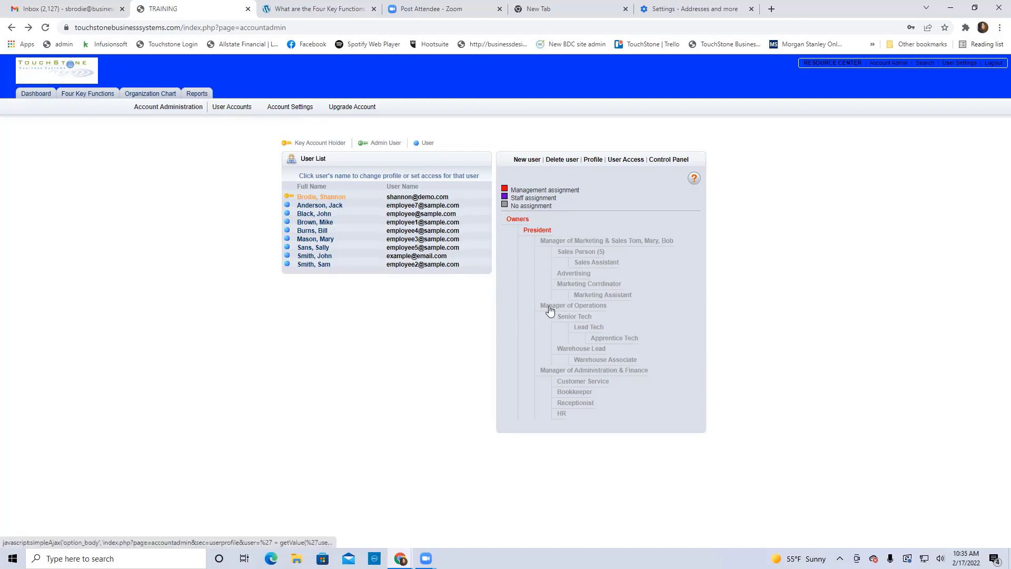
Add Manager of Administration & Finance as a management assignment and view the dashboard
left_click(594, 372)
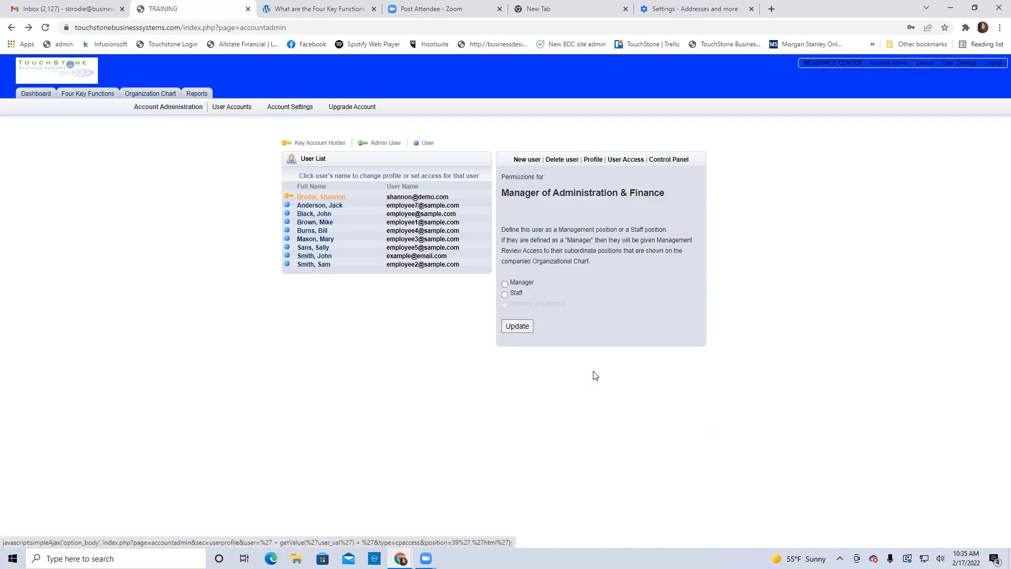
left_click(505, 285)
left_click(517, 326)
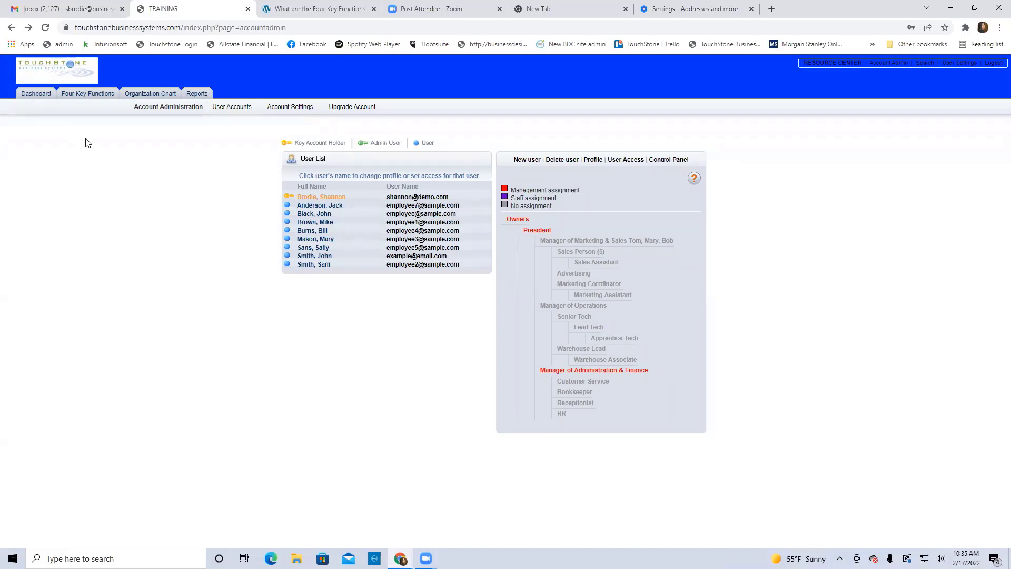
left_click(36, 95)
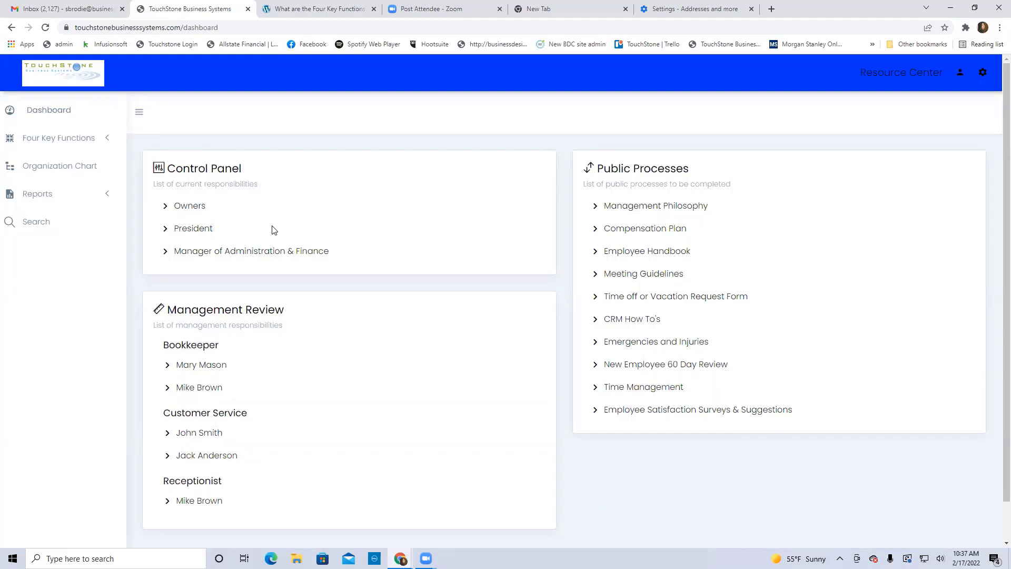
Open the Organization Chart from the sidebar
left_click(66, 167)
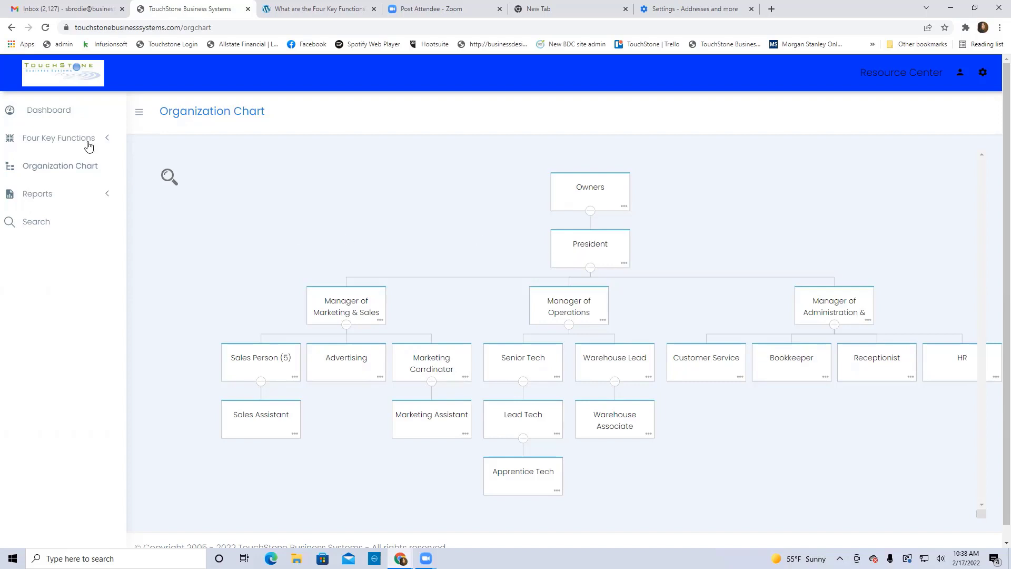
Open the Owners control panel from the dashboard to see its four-process Default List
left_click(50, 113)
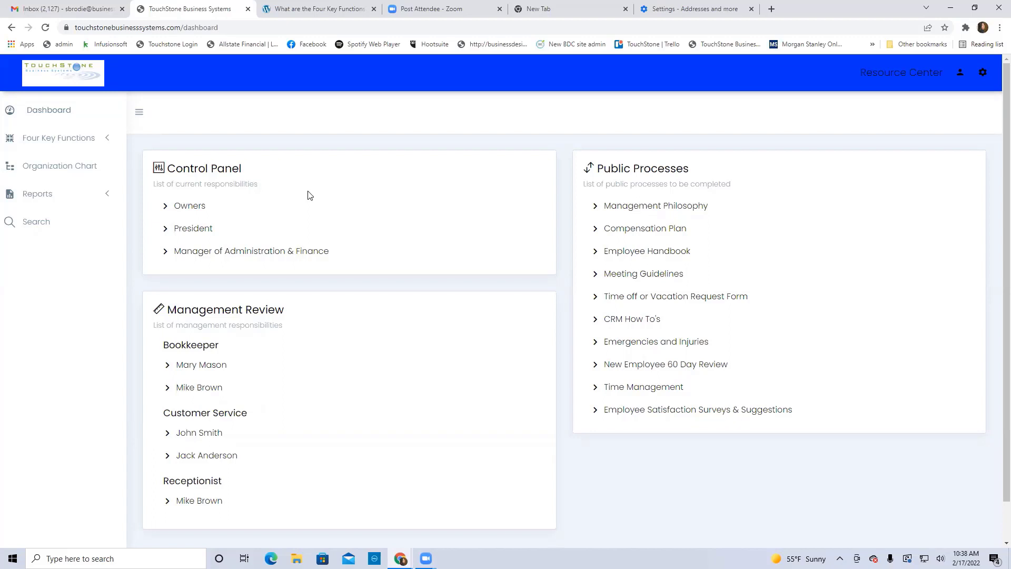
left_click(194, 210)
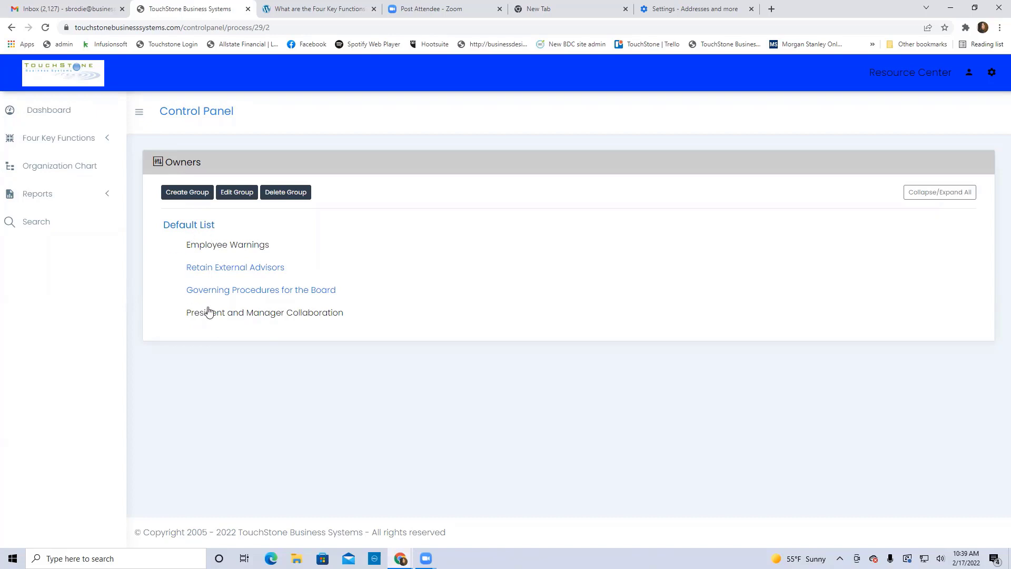
Browse the President control panel's process groups, then go back to the dashboard
left_click(38, 109)
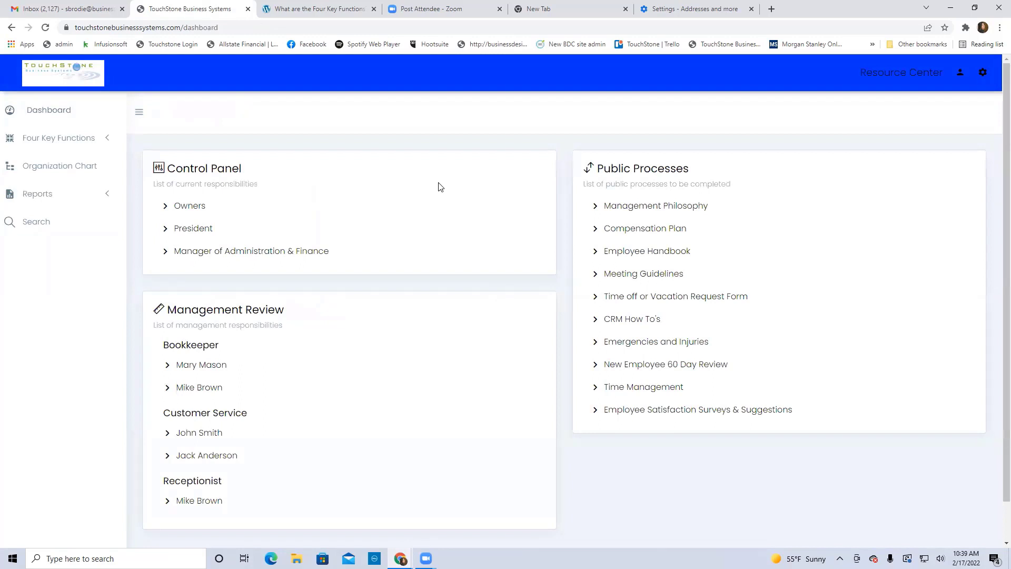
left_click(194, 230)
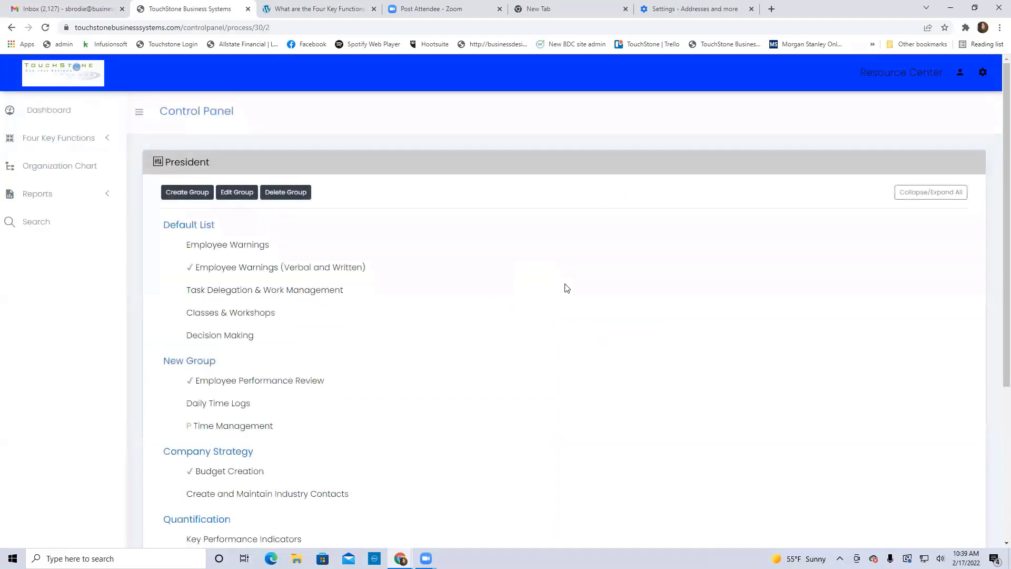
scroll(567, 287, "down", 5)
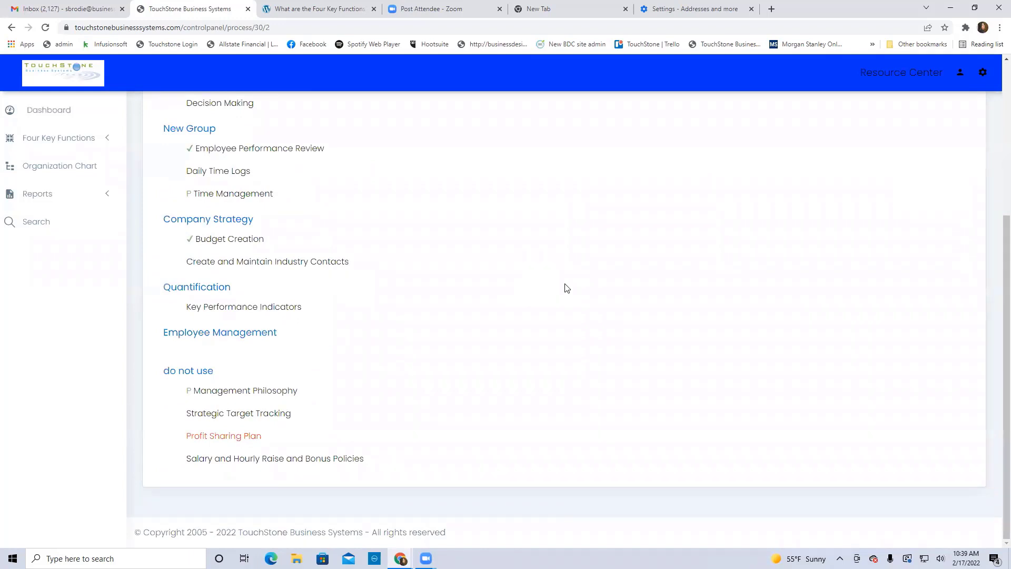
scroll(566, 290, "up", 3)
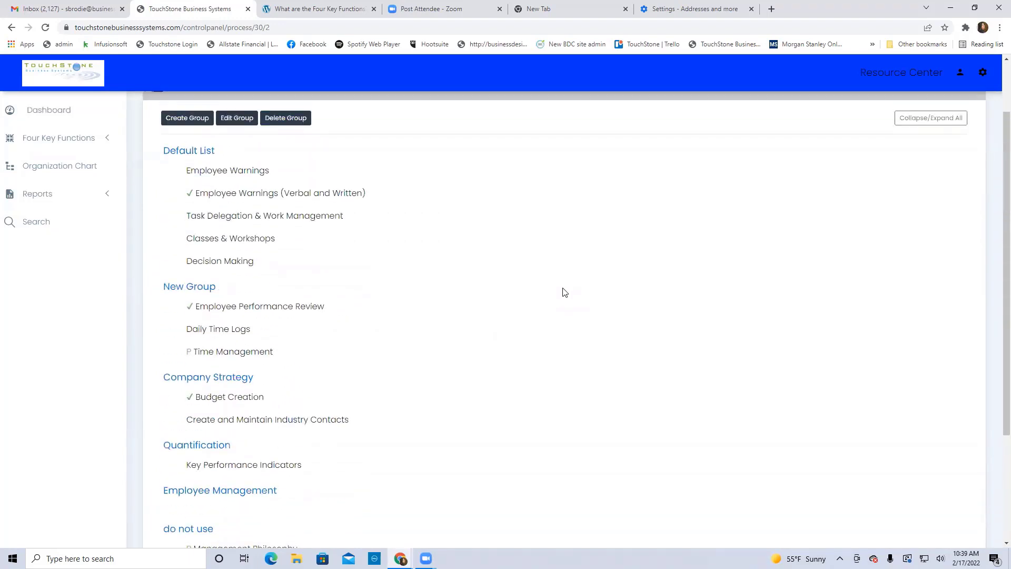
scroll(565, 292, "up", 2)
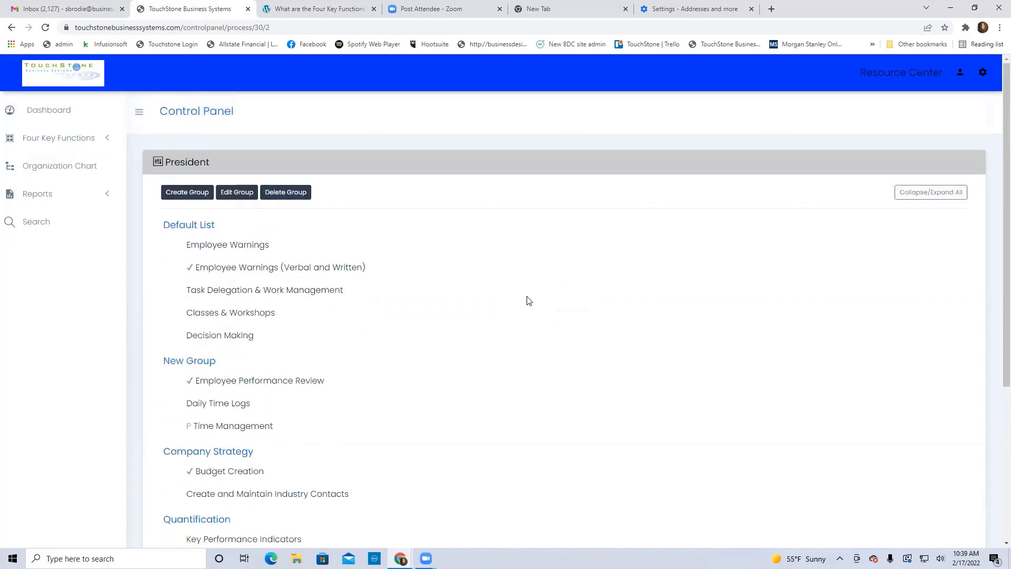
left_click(55, 116)
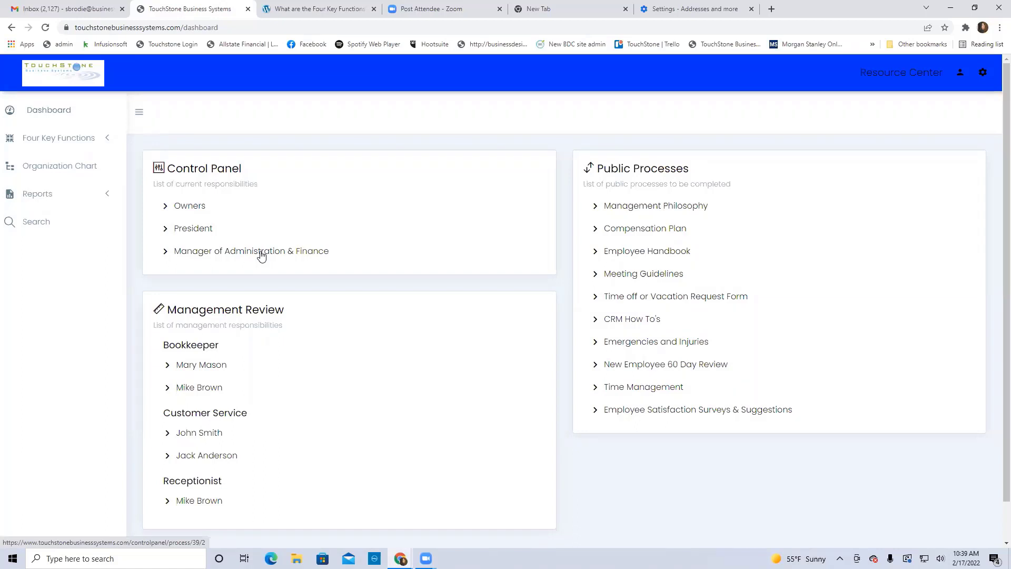
left_click(262, 253)
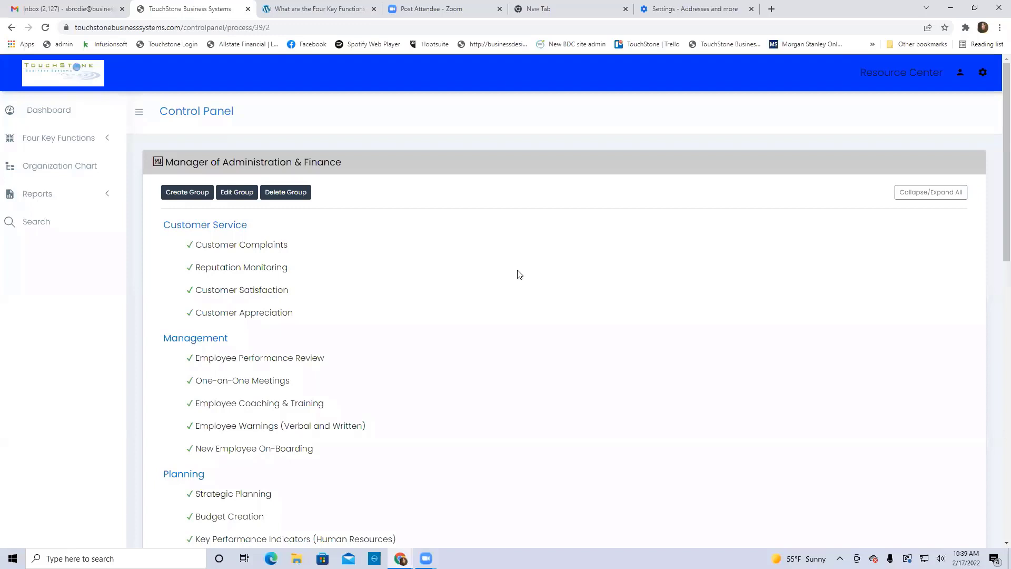
left_click(54, 116)
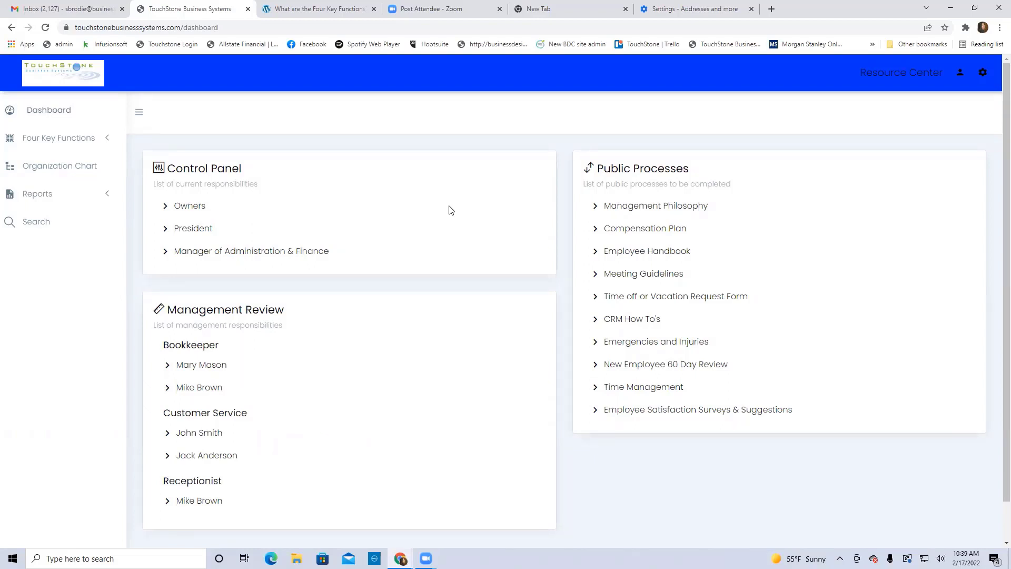
Open the Organization Chart again from the sidebar
left_click(57, 167)
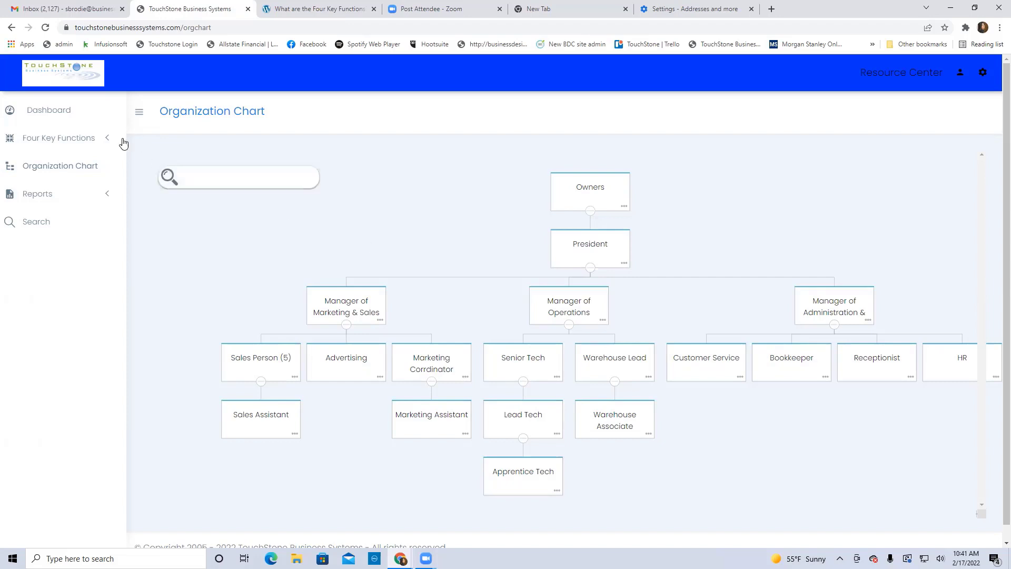
Leave the organization chart and return to the Dashboard via the sidebar
left_click(44, 114)
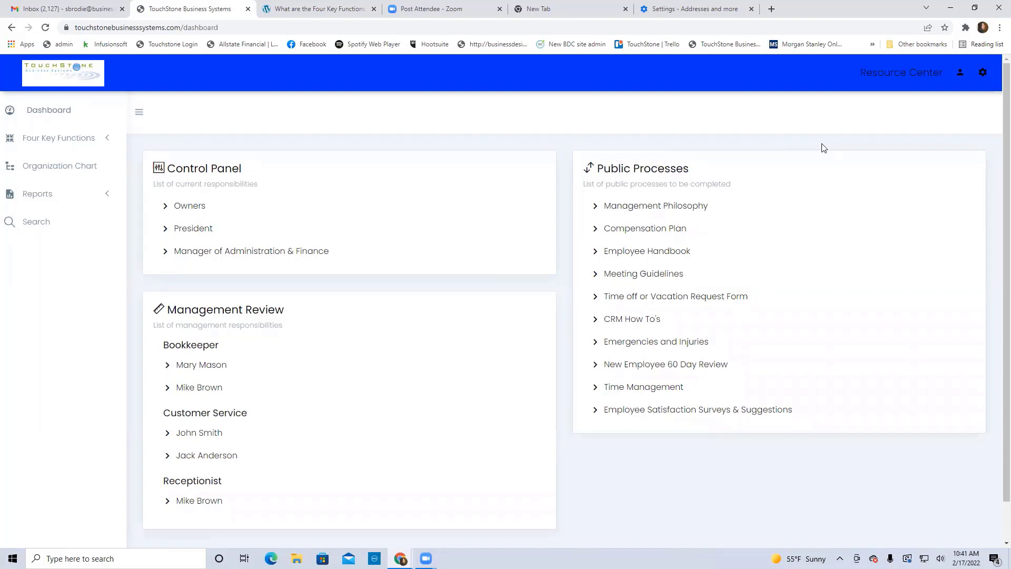
Open the User Accounts administration page from the gear menu
left_click(983, 77)
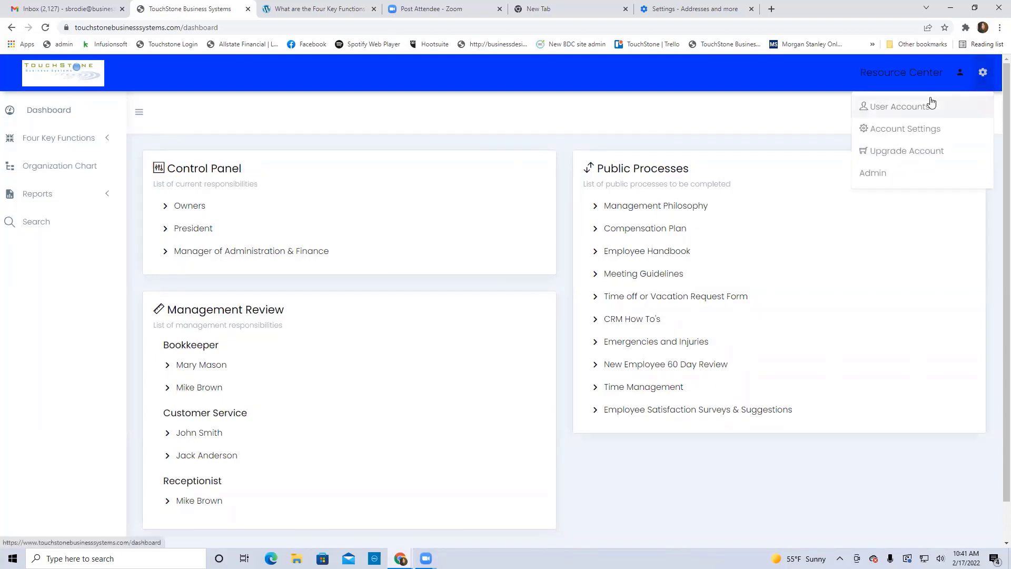
left_click(897, 110)
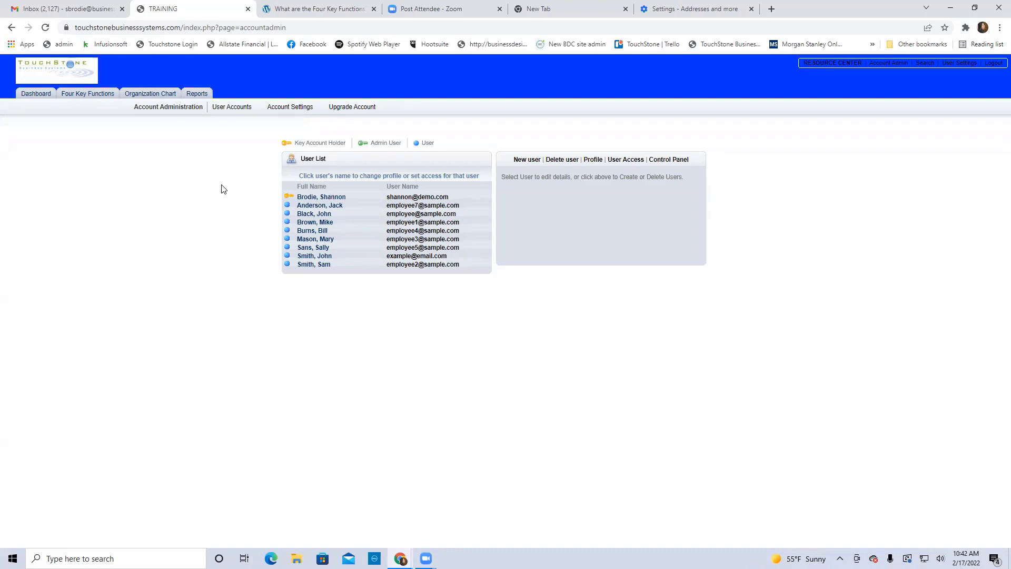
Go back from Account Administration to the Dashboard
left_click(34, 95)
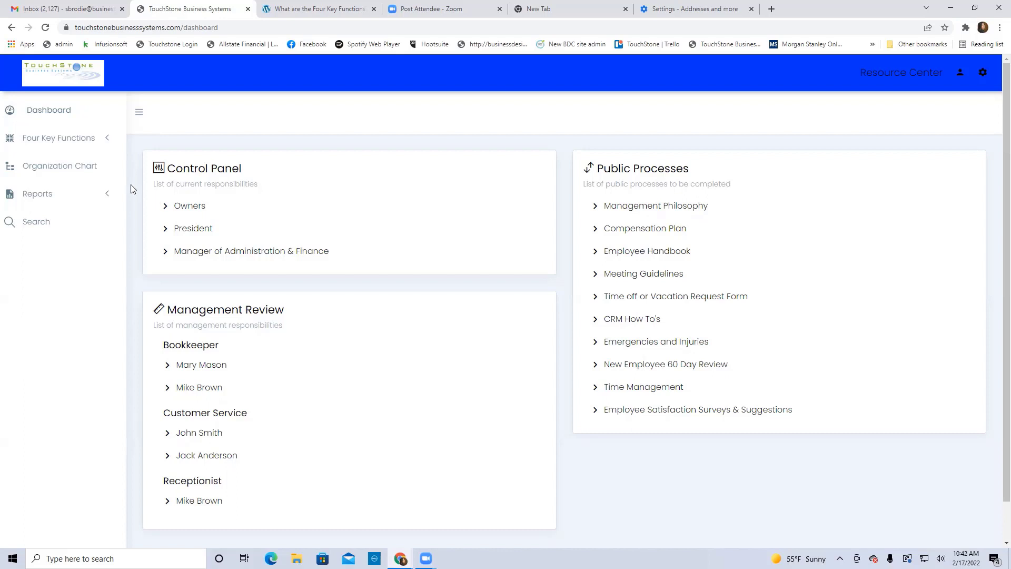
Open the Bookkeeper job description from the Organization Chart
left_click(58, 171)
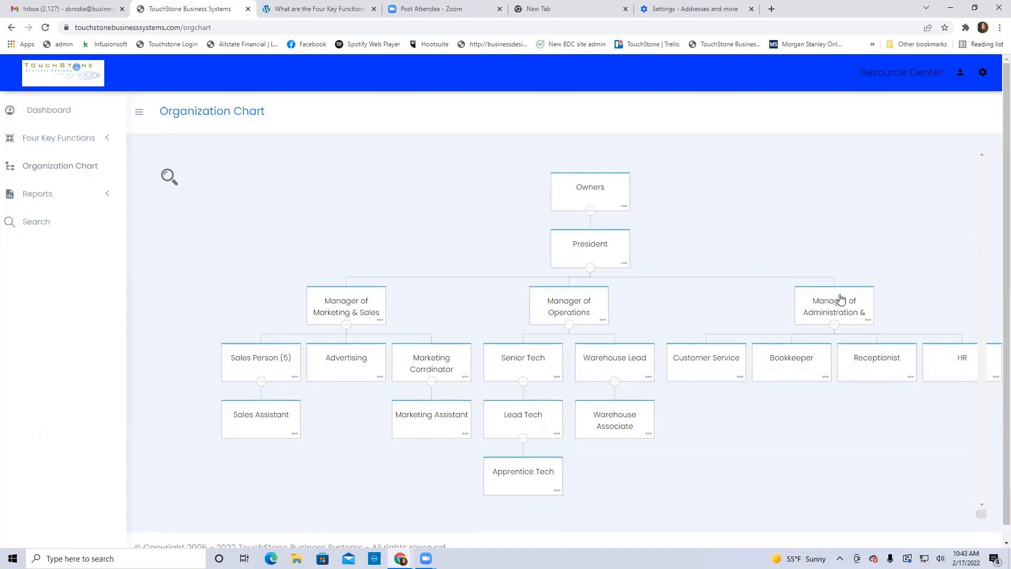
left_click(792, 362)
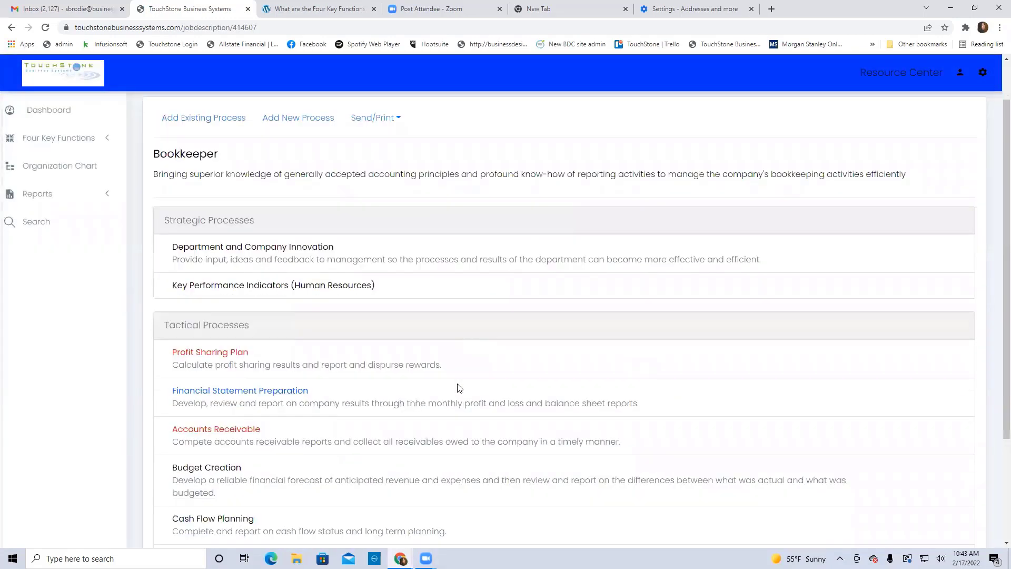
Review the Bookkeeper's Strategic and Tactical Processes, then return to the Organization Chart
scroll(459, 388, "down", 1)
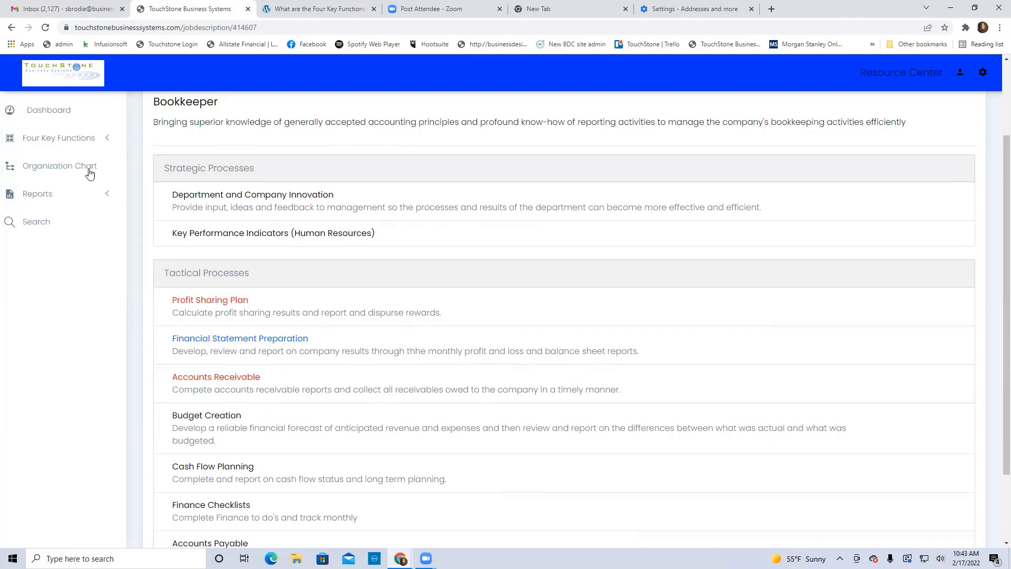
left_click(64, 169)
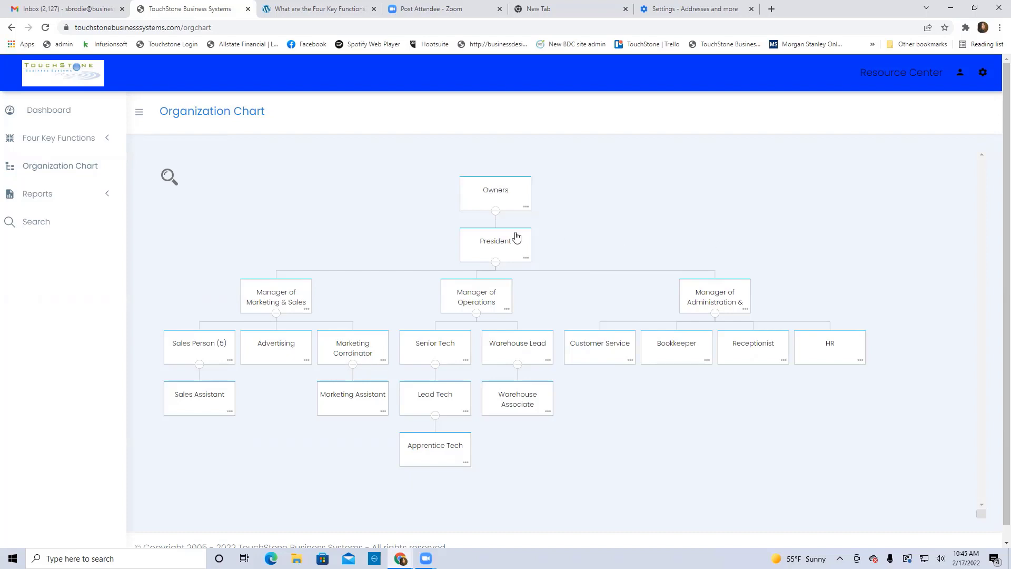
Return from the Organization Chart to the Dashboard via the sidebar
left_click(45, 115)
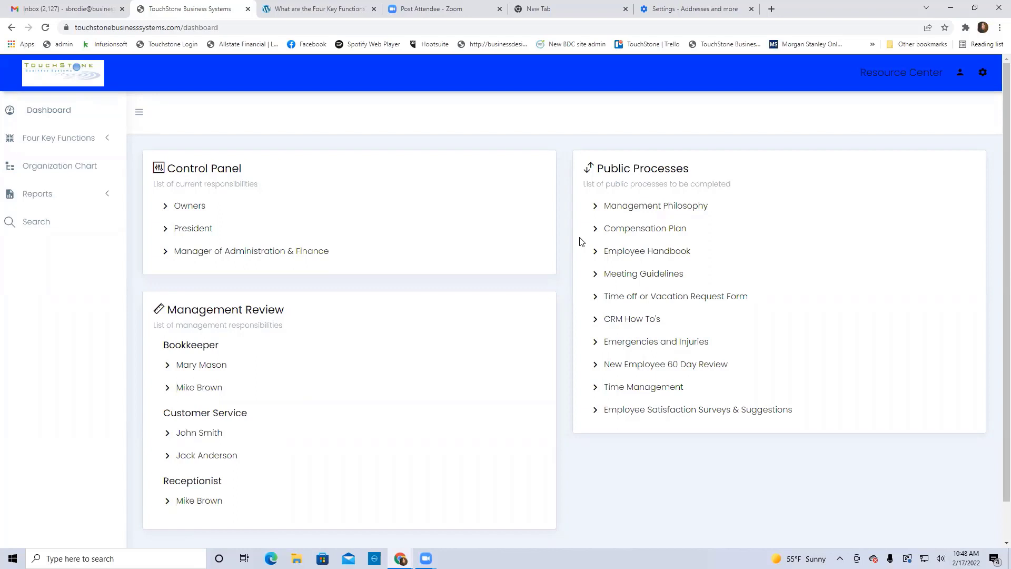
Open the Daily Planner document in the Time Management public process
left_click(649, 389)
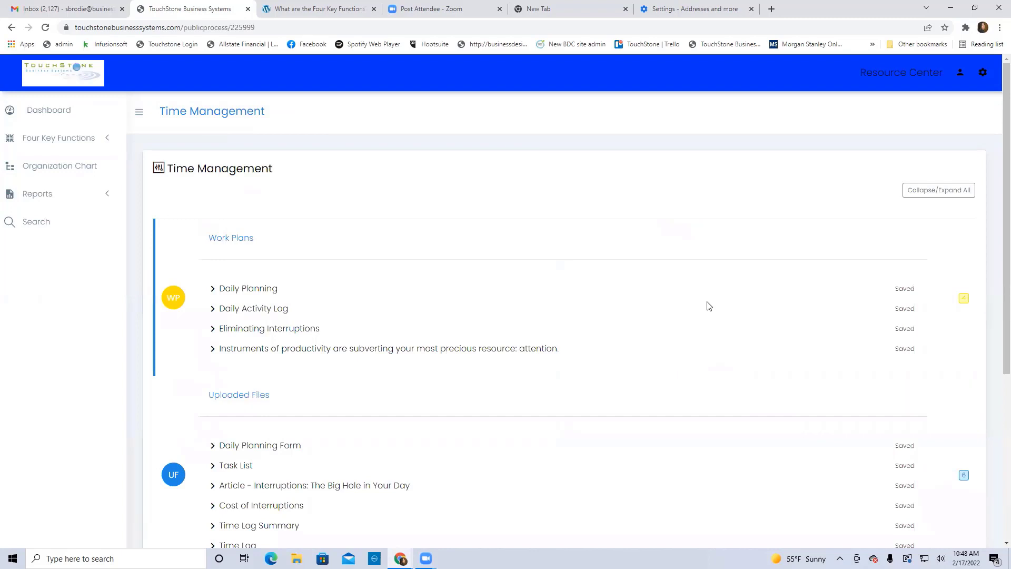
scroll(658, 279, "down", 2)
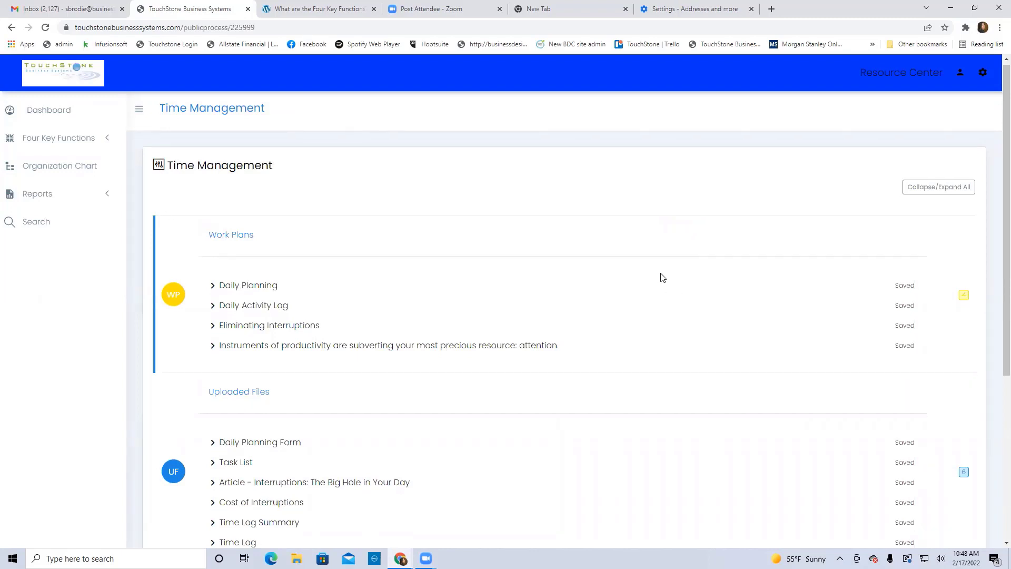
scroll(662, 277, "down", 2)
scroll(662, 278, "up", 4)
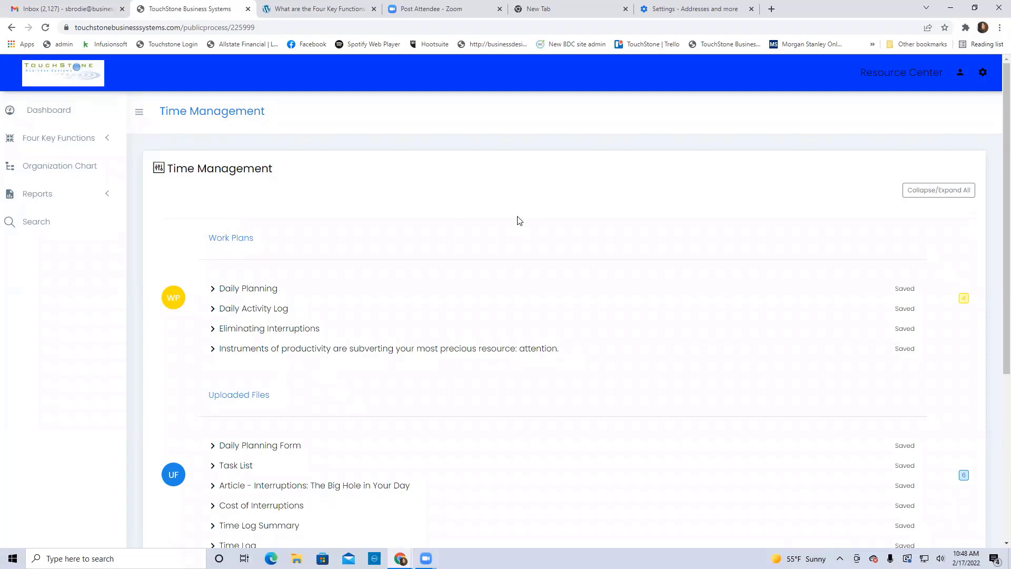
scroll(634, 244, "down", 5)
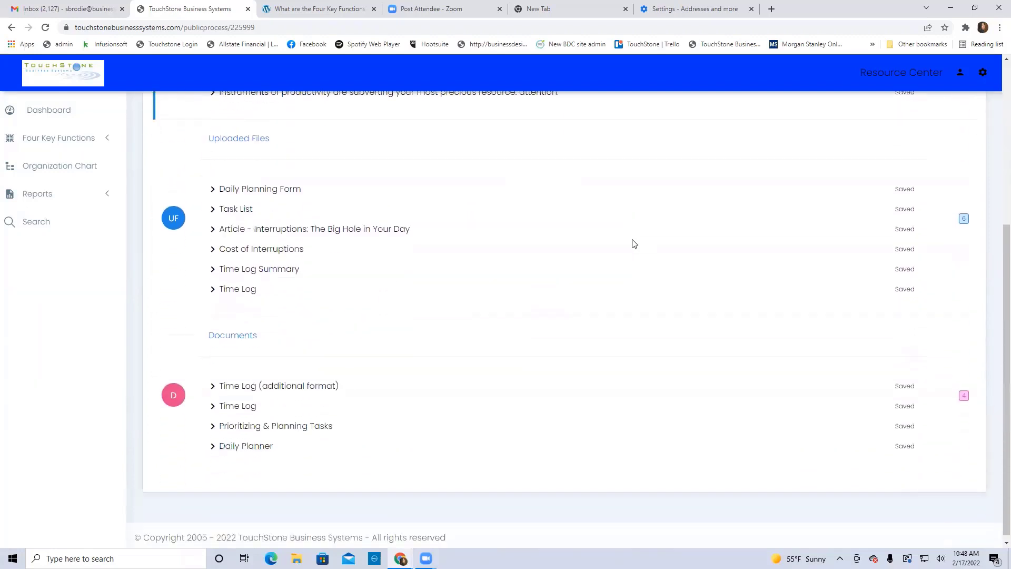
left_click(252, 441)
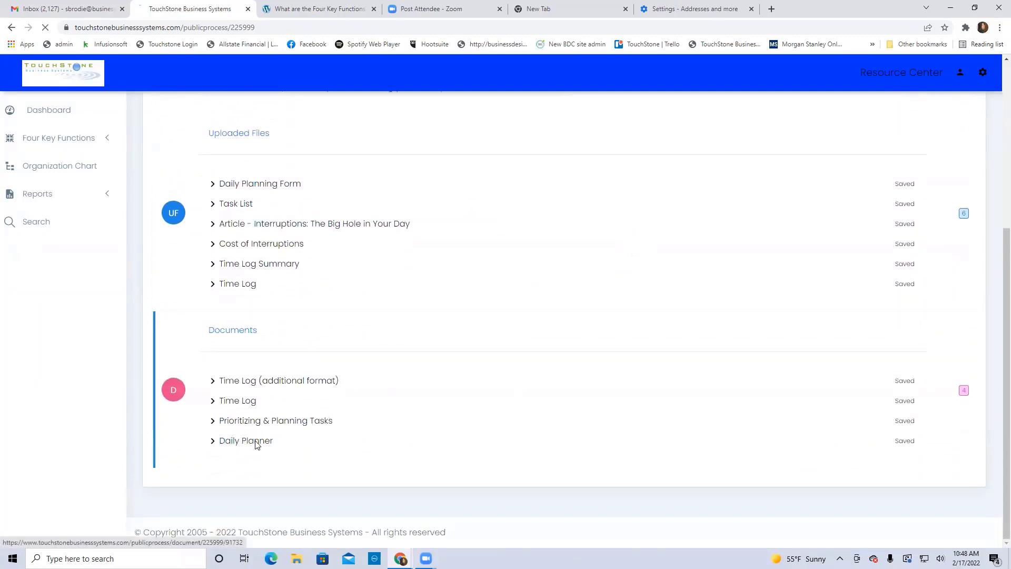
Save the Daily Planner as a completed form and return to the dashboard
scroll(620, 391, "down", 2)
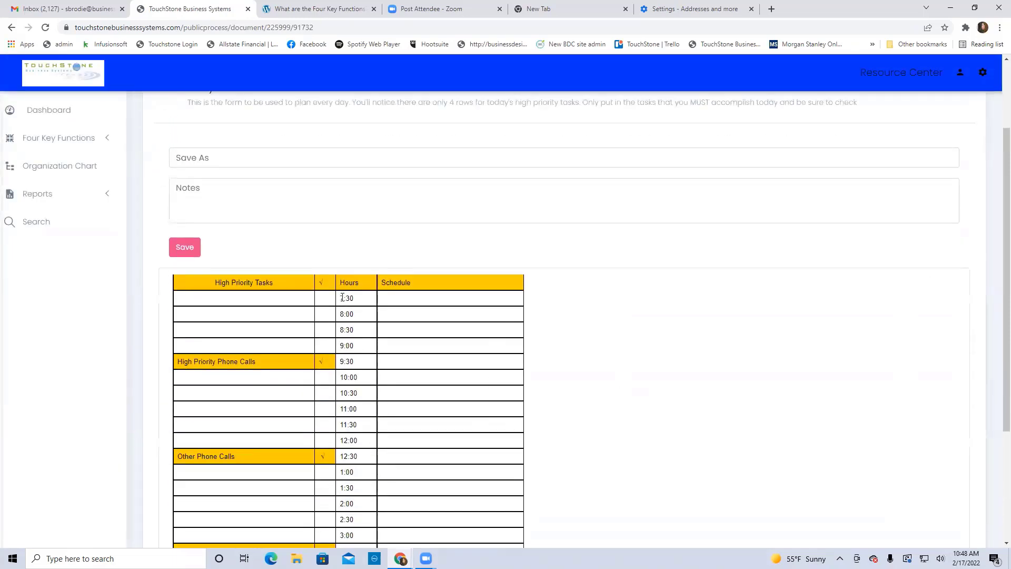
left_click(185, 247)
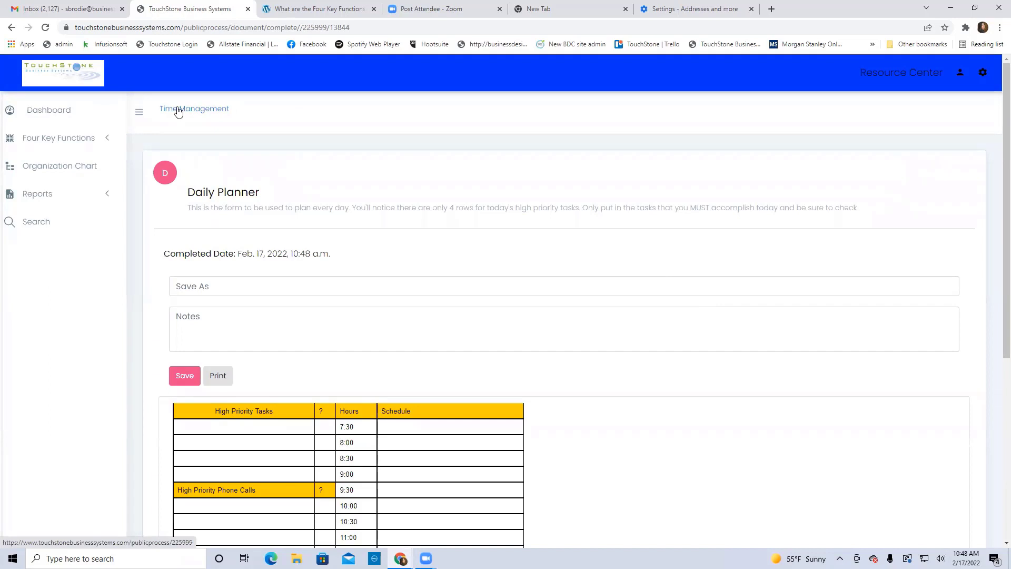
left_click(178, 111)
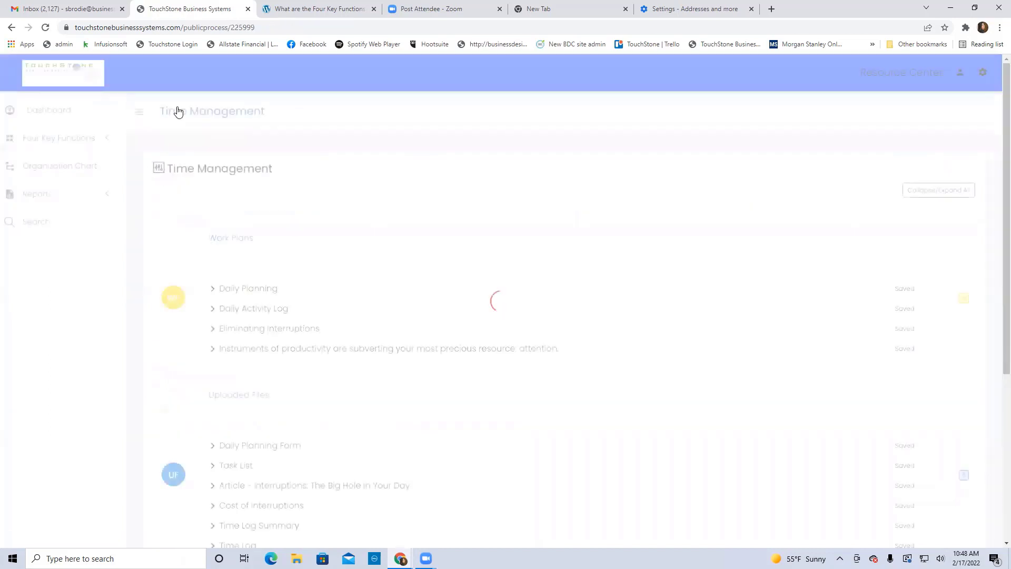
left_click(41, 110)
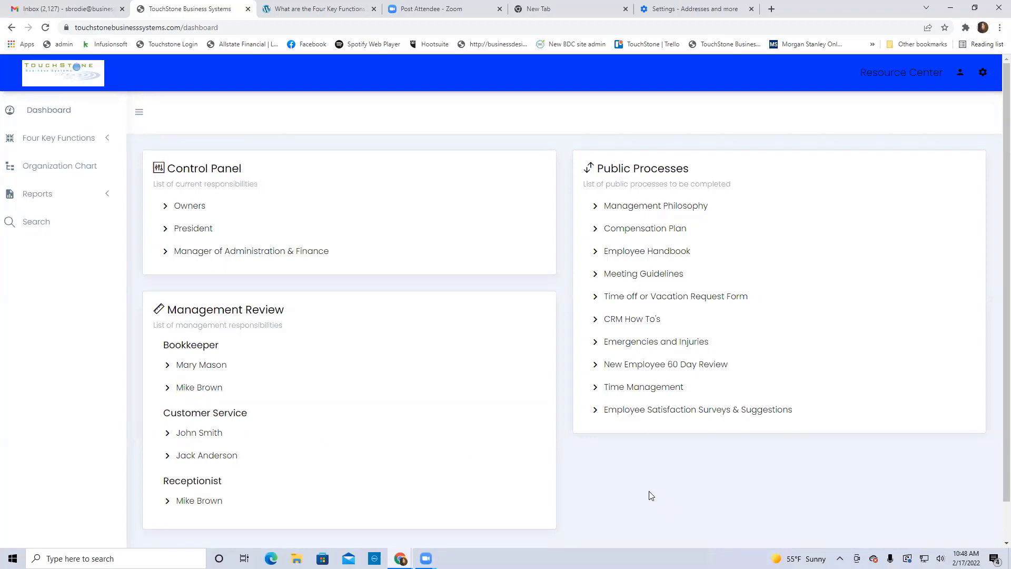
Save the Time off request form from the vacation request process, then return to the dashboard
left_click(696, 298)
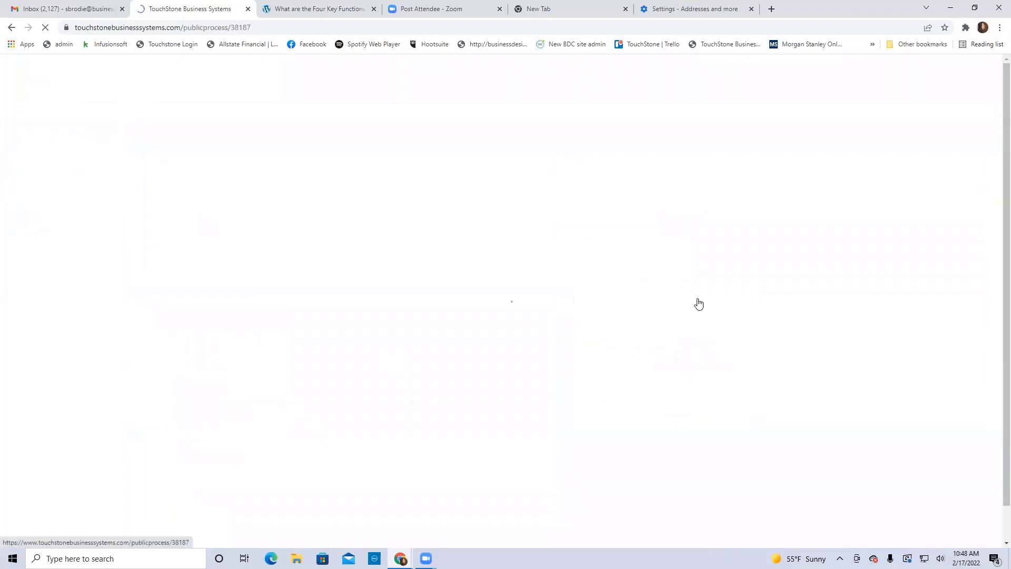
scroll(632, 326, "down", 3)
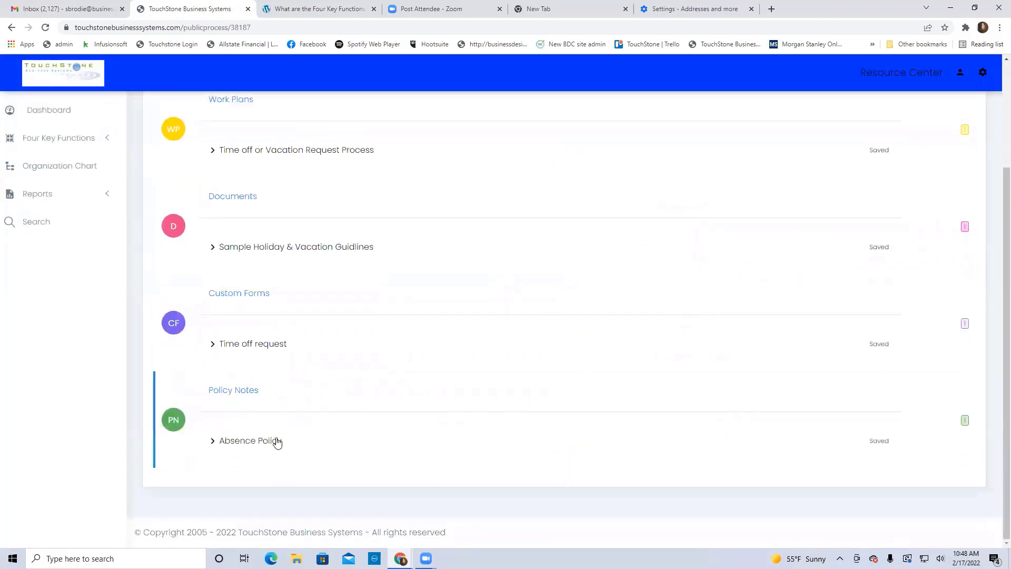
left_click(247, 344)
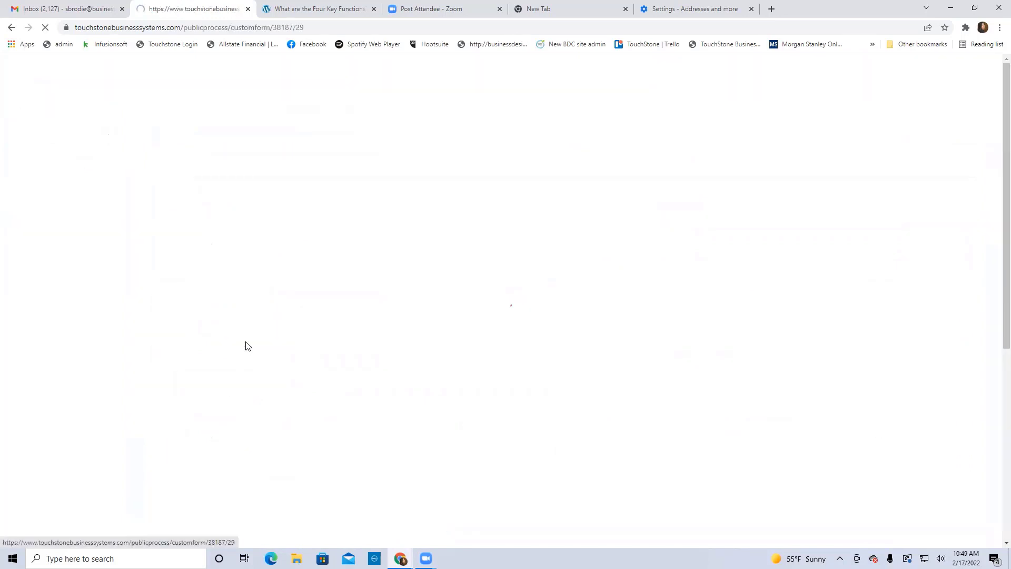
scroll(574, 298, "down", 3)
scroll(574, 298, "up", 3)
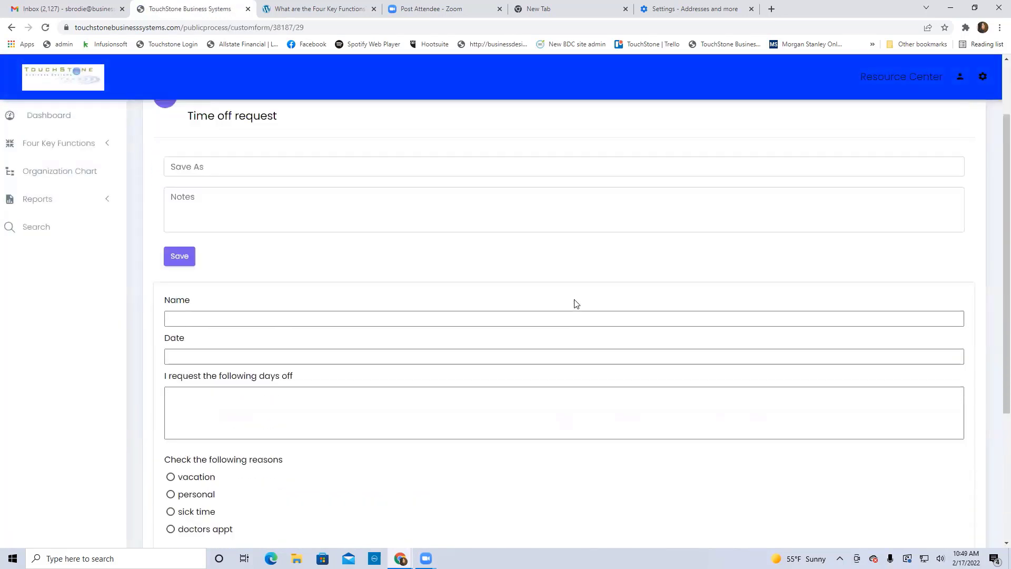
left_click(177, 343)
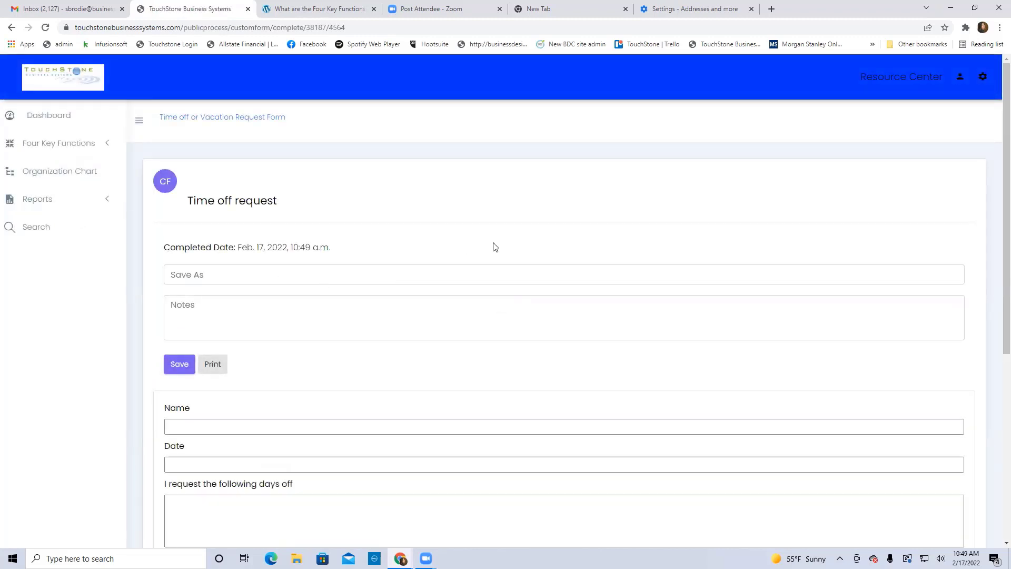
left_click(57, 122)
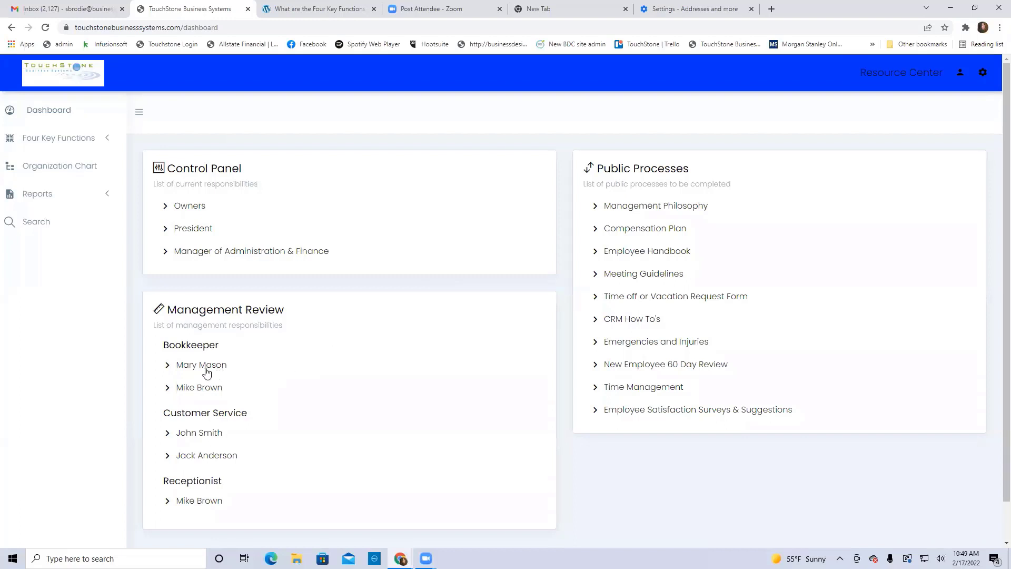
left_click(211, 457)
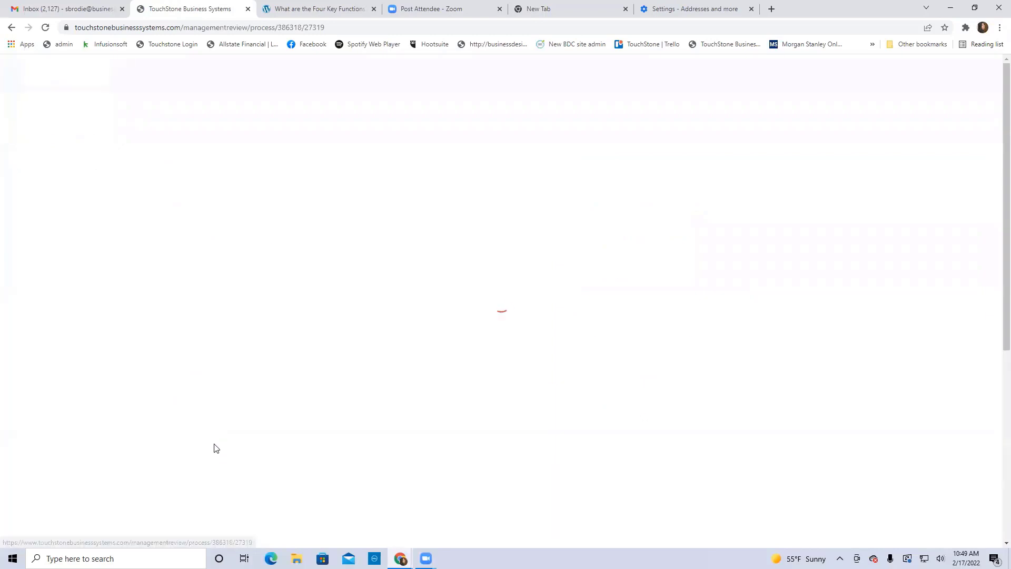
scroll(361, 447, "down", 2)
scroll(360, 448, "down", 5)
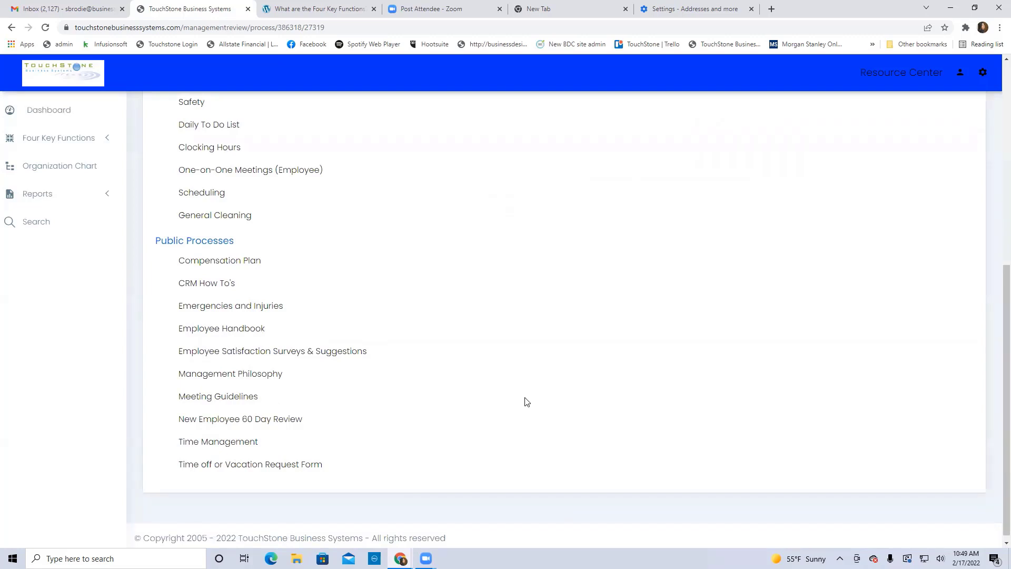
left_click(293, 470)
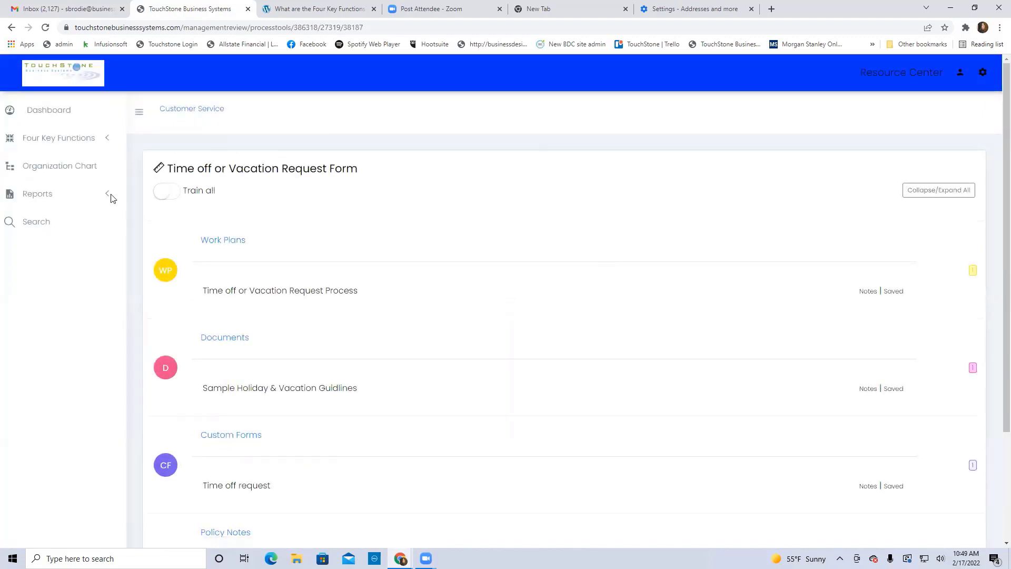
left_click(38, 195)
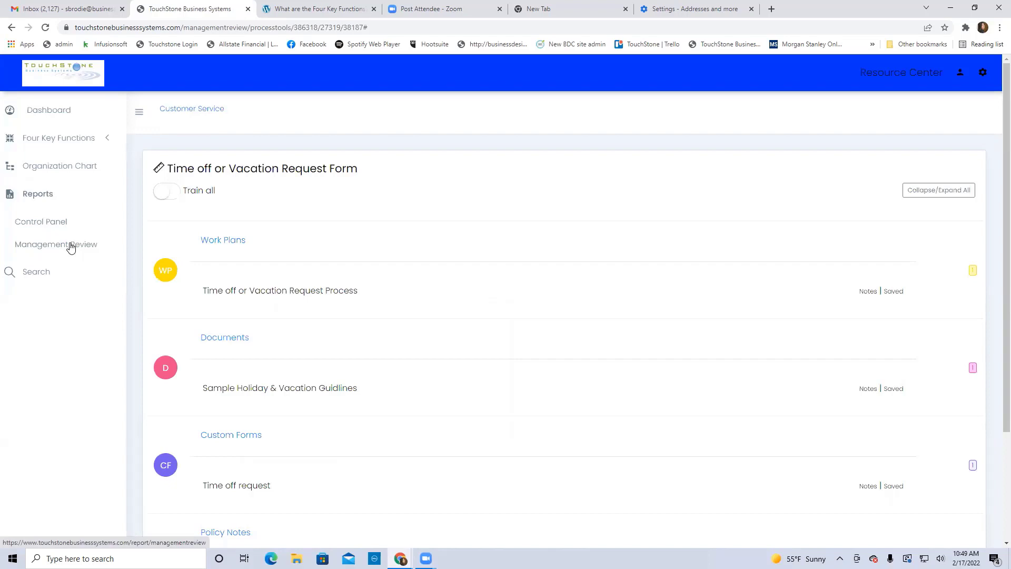
left_click(50, 111)
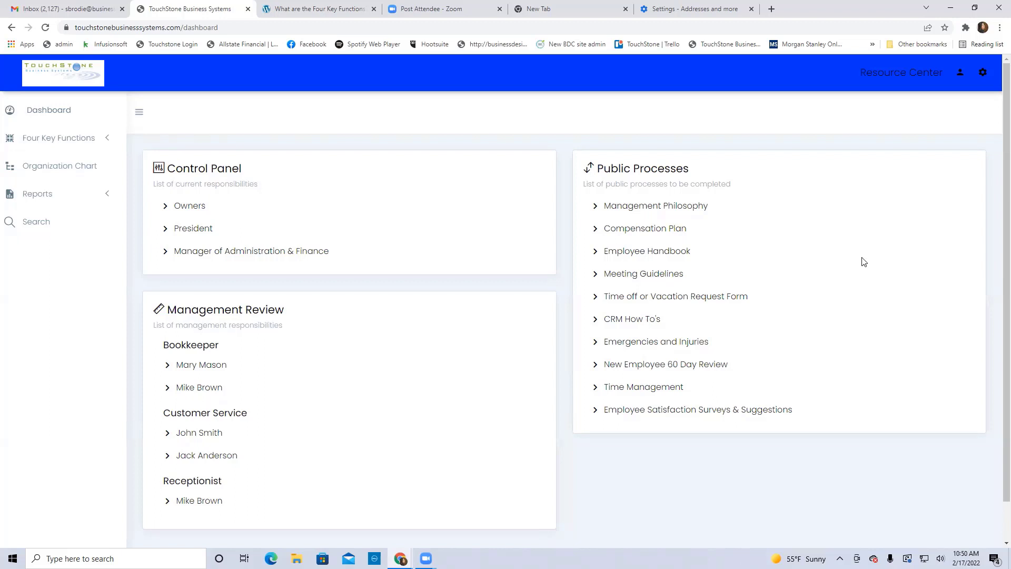
scroll(864, 260, "down", 1)
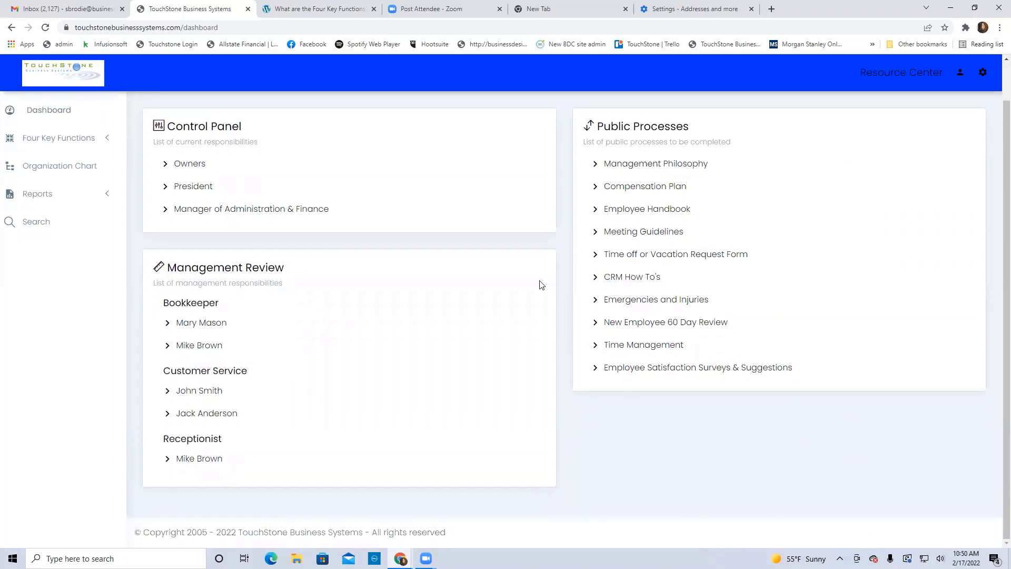
scroll(565, 275, "up", 1)
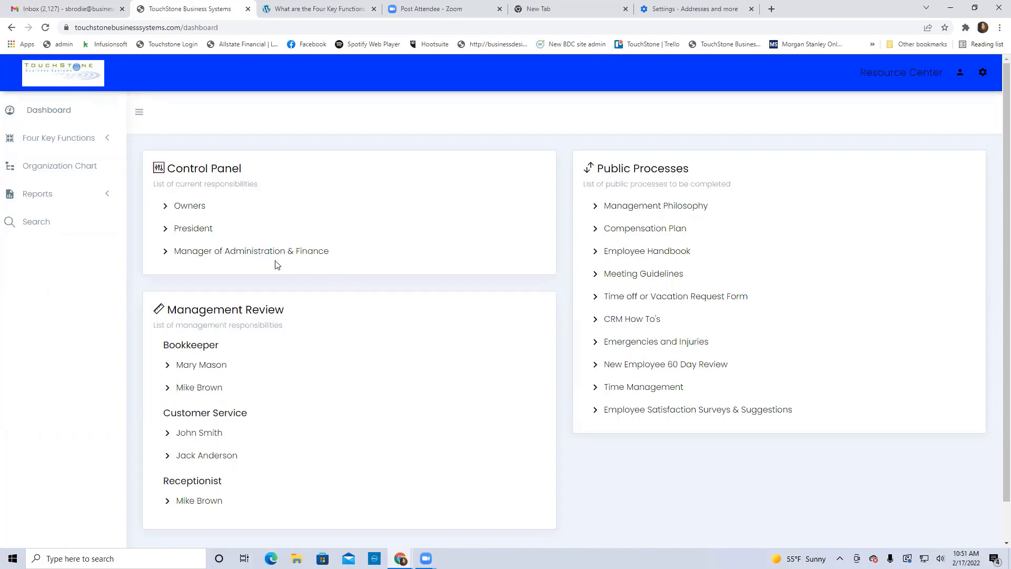
left_click(247, 252)
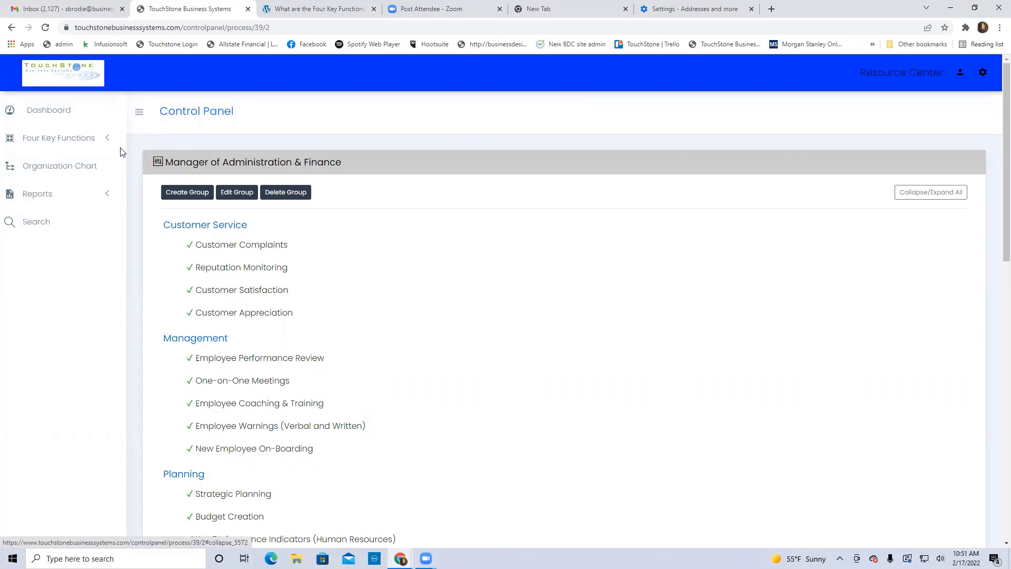
left_click(46, 109)
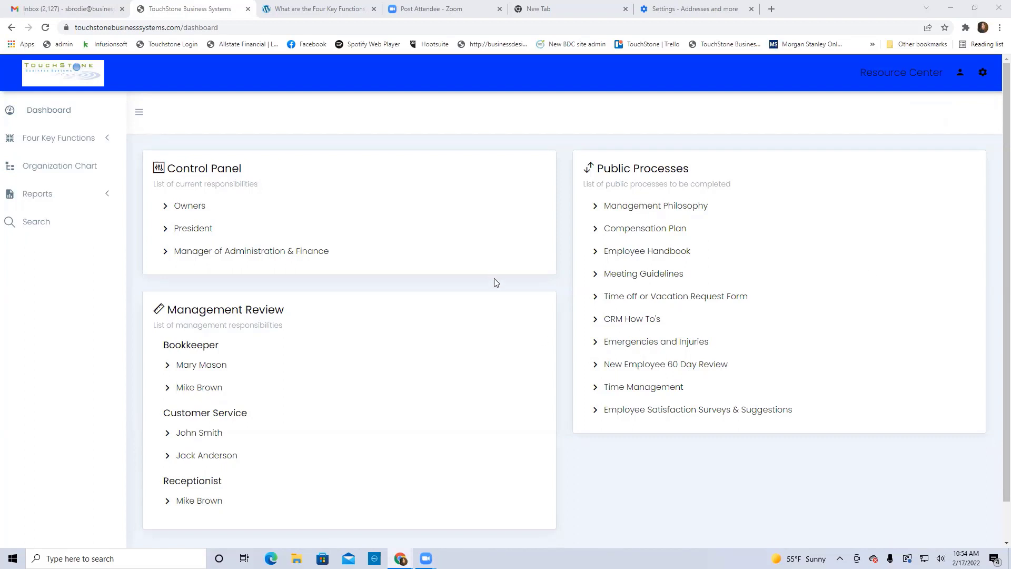
Open the second Customer Service employee's review from the Management Review panel
scroll(495, 282, "down", 1)
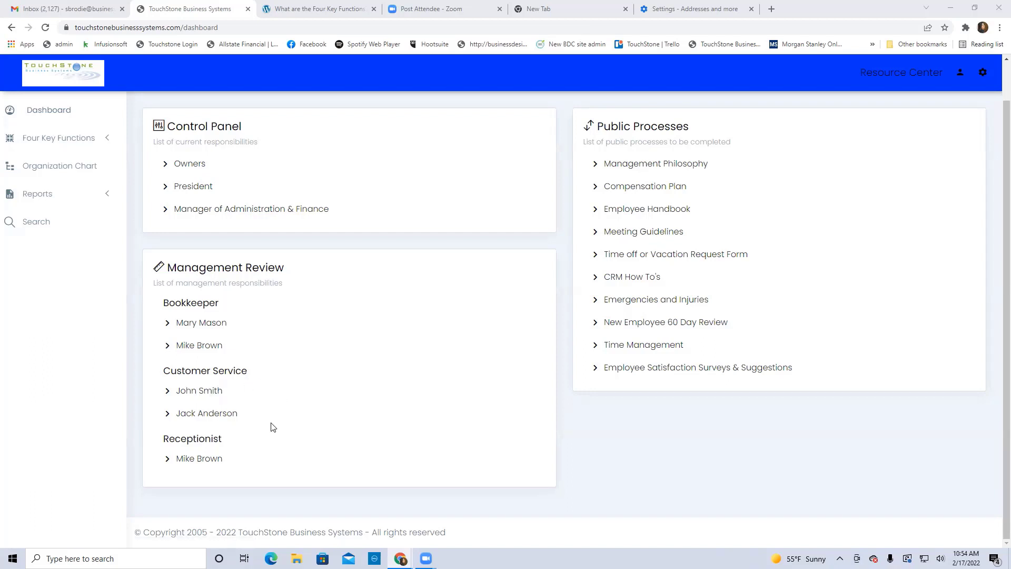
left_click(211, 414)
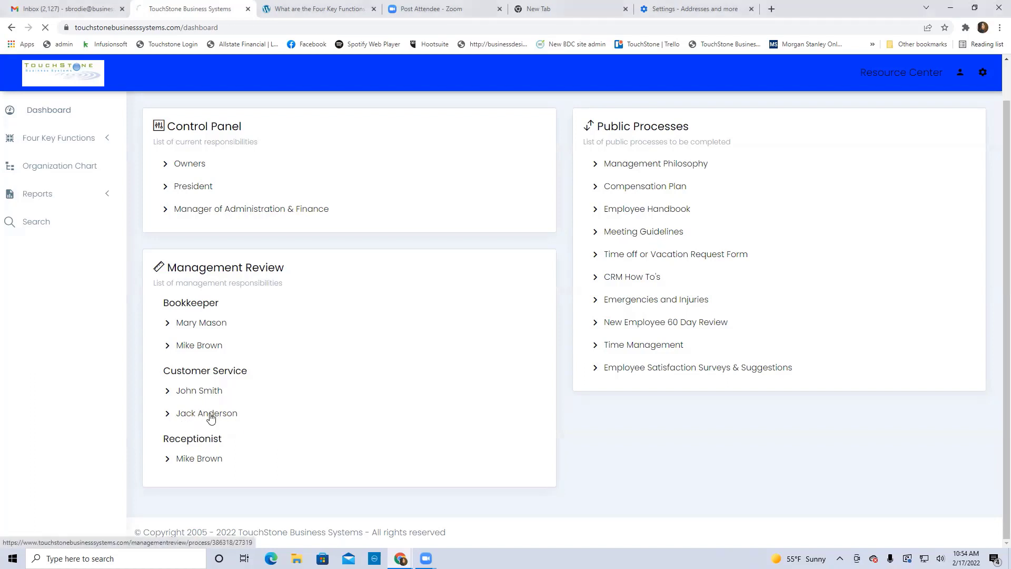
Check the fifteen Default List processes, then start a new group with Create Group
scroll(517, 383, "down", 1)
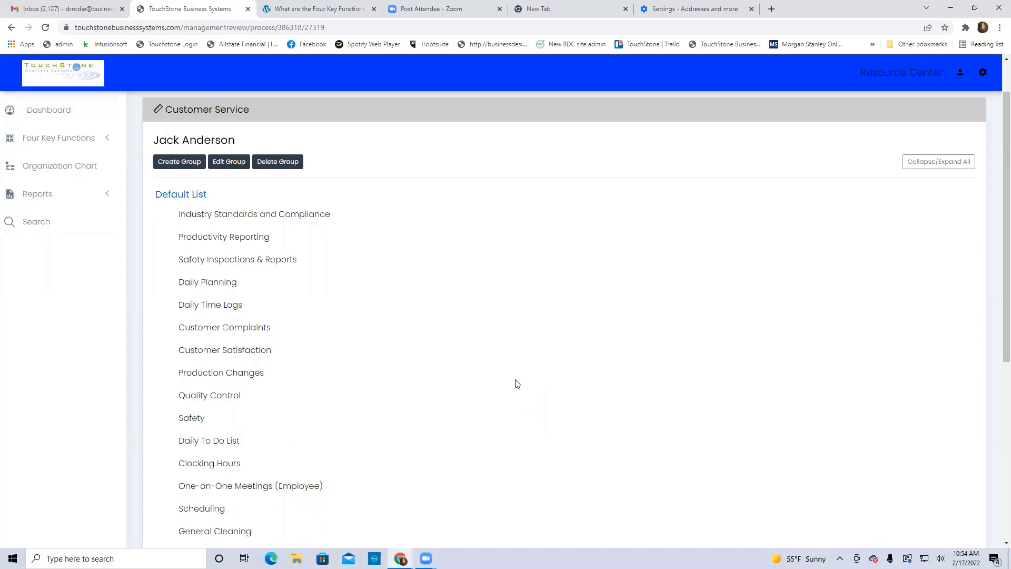
scroll(517, 383, "down", 1)
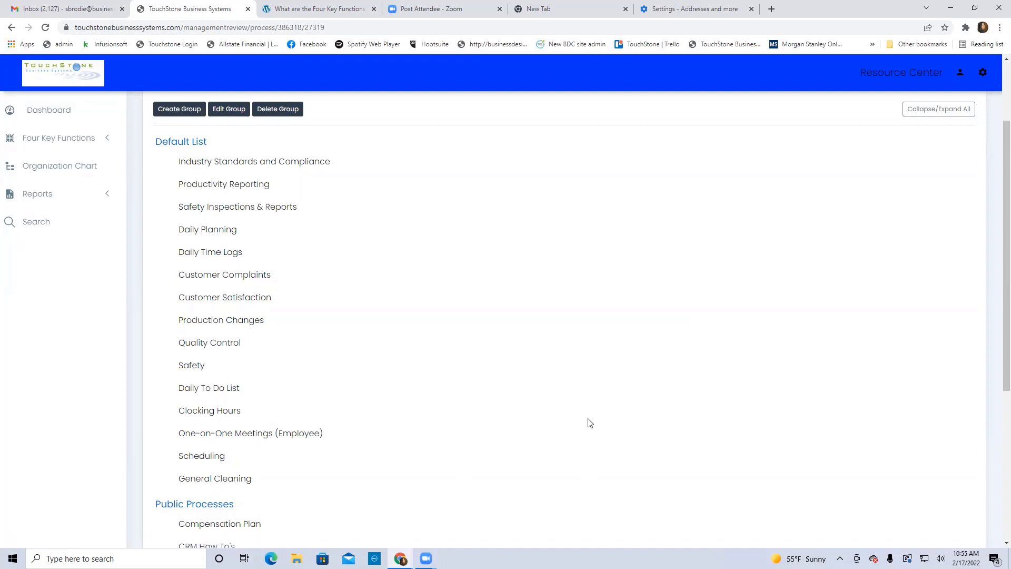
scroll(589, 423, "up", 1)
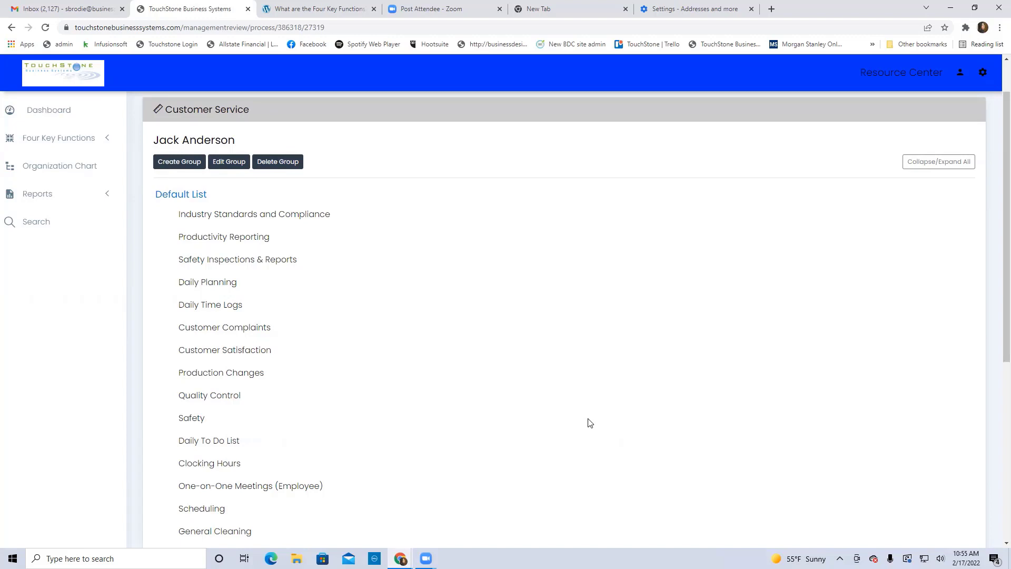
scroll(485, 365, "down", 1)
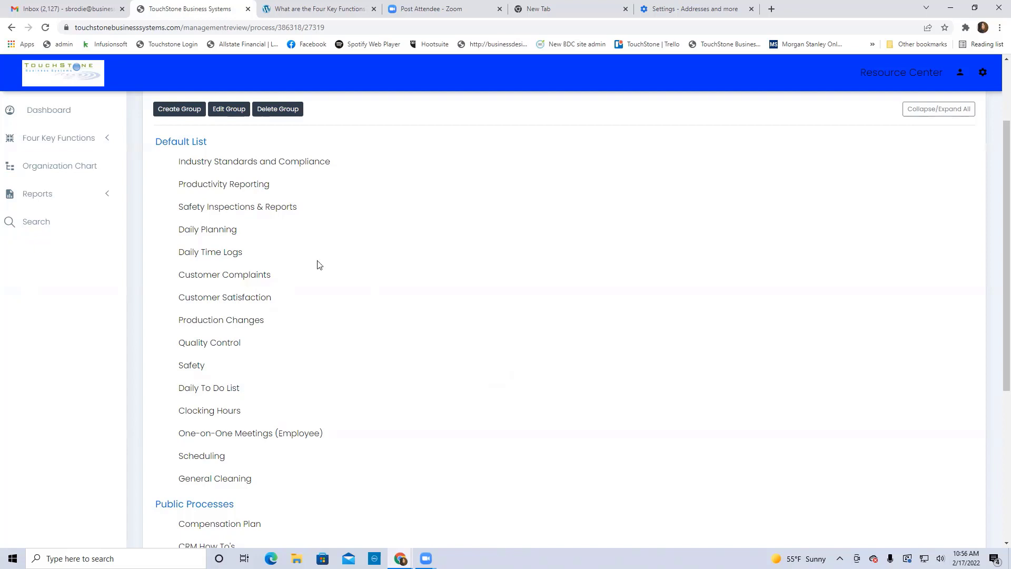
left_click(184, 113)
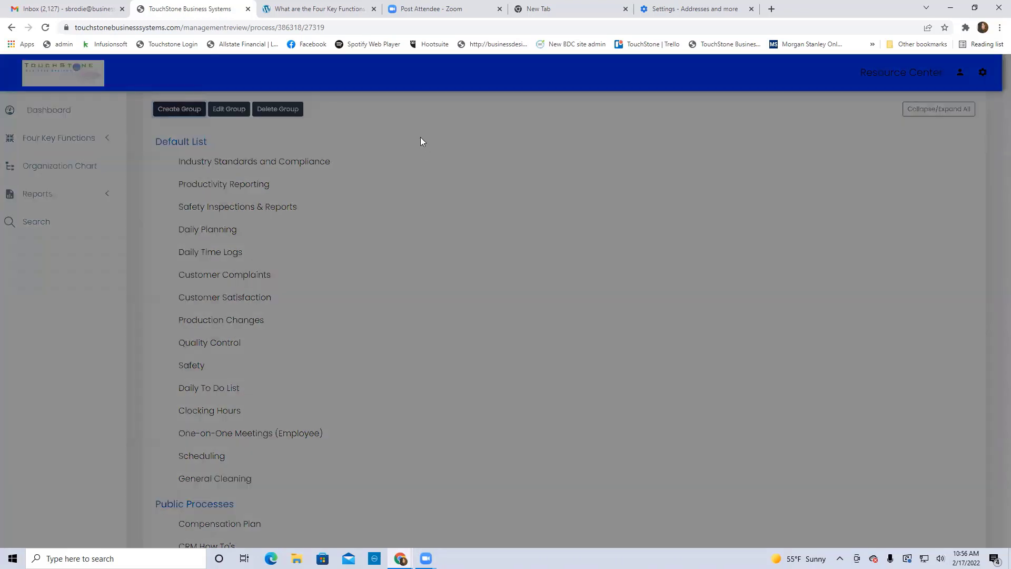
Enter 'Week 1 (time planning)' as the new group name and save it
left_click(408, 120)
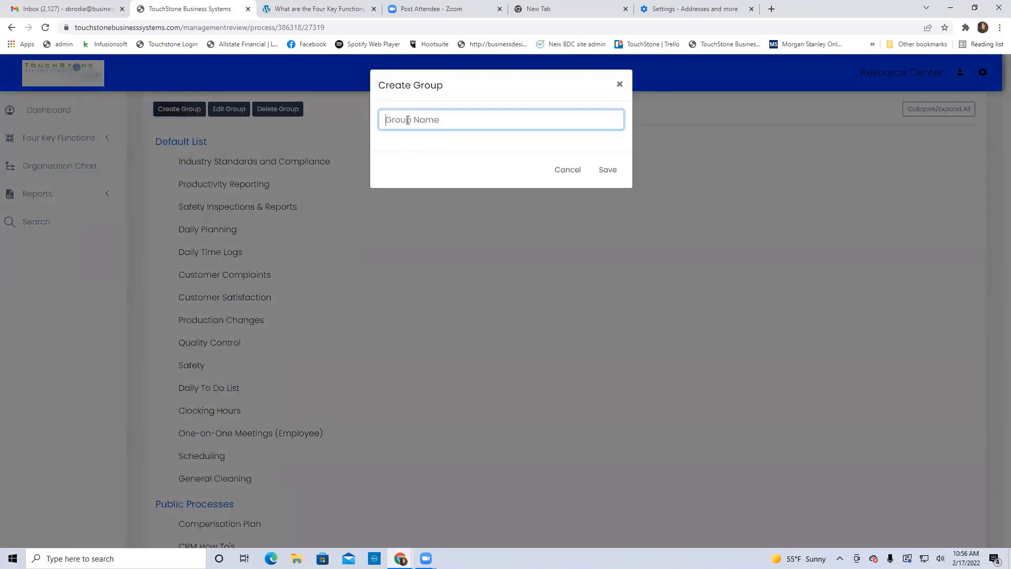
type("Week 1")
type("(time planning)")
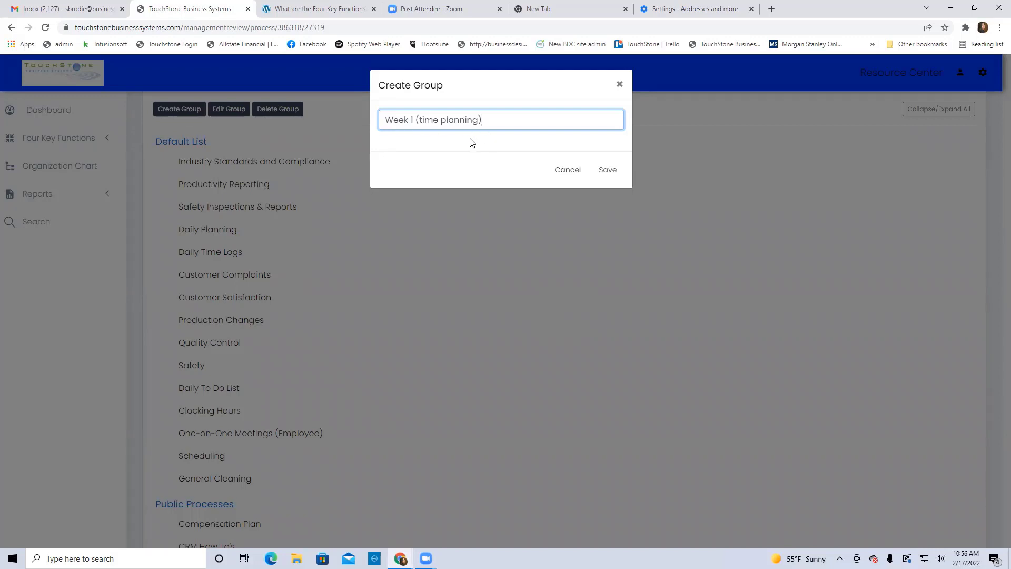
left_click(608, 170)
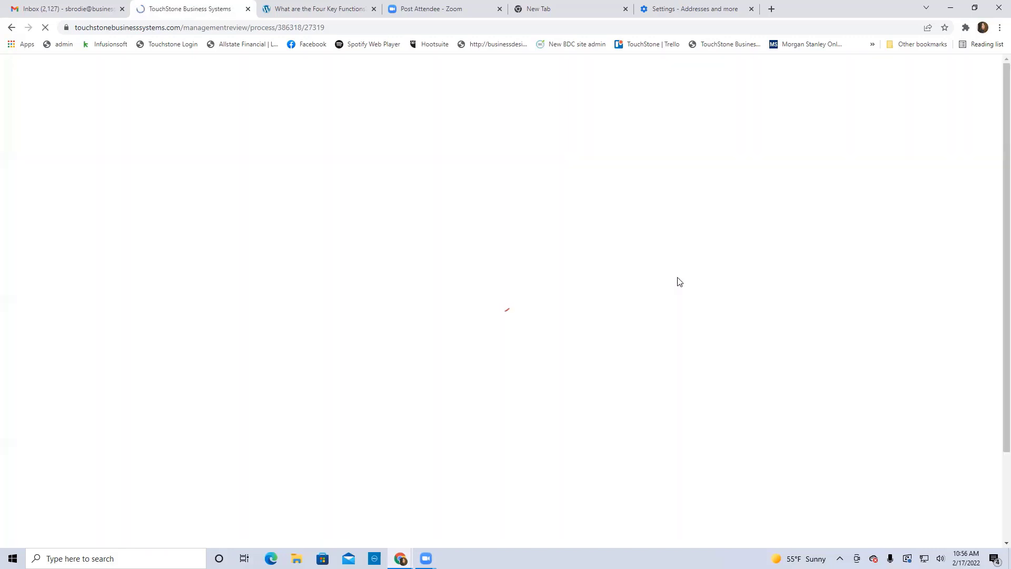
scroll(677, 280, "down", 3)
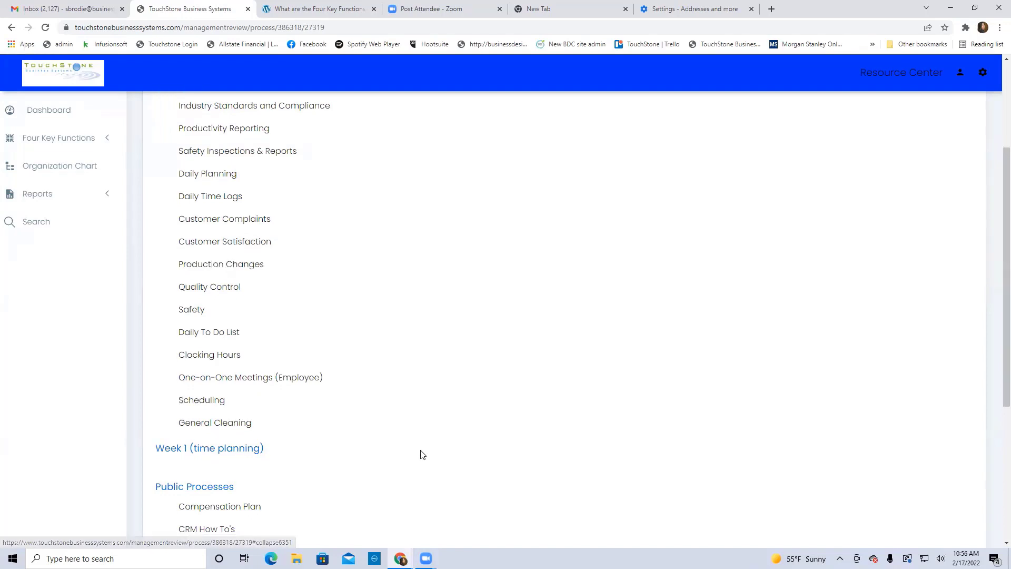
Drag Daily Planning, Daily Time Logs and Clocking Hours from Default List into Week 1 (time planning)
scroll(422, 454, "down", 1)
scroll(422, 454, "up", 2)
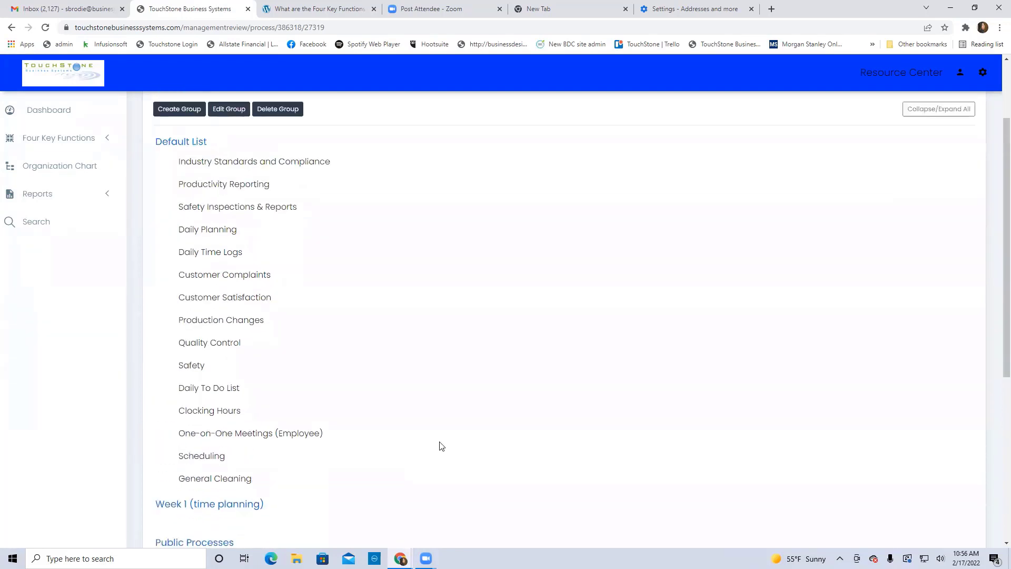
left_click_drag(209, 228, 220, 494)
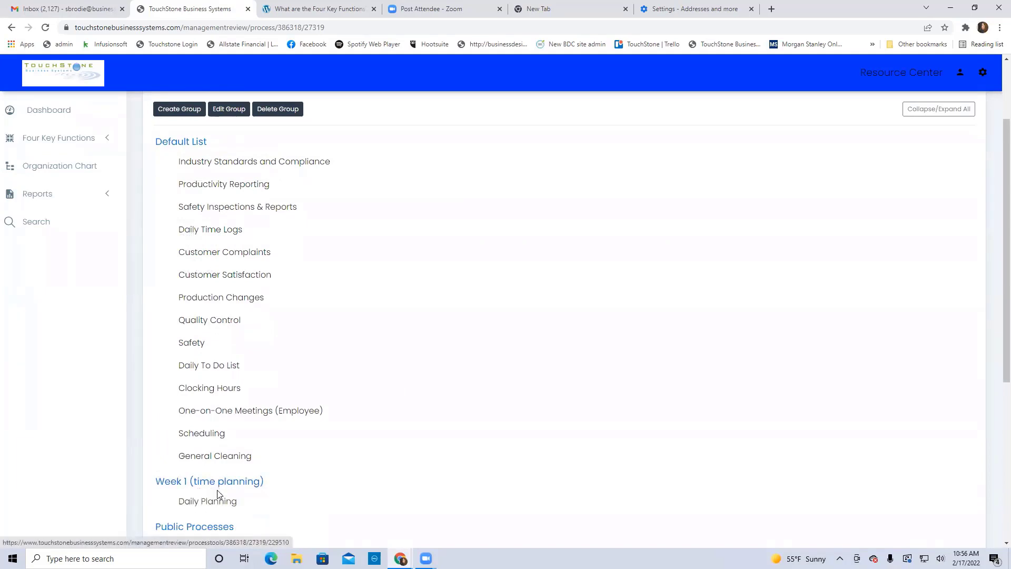
left_click_drag(213, 234, 221, 498)
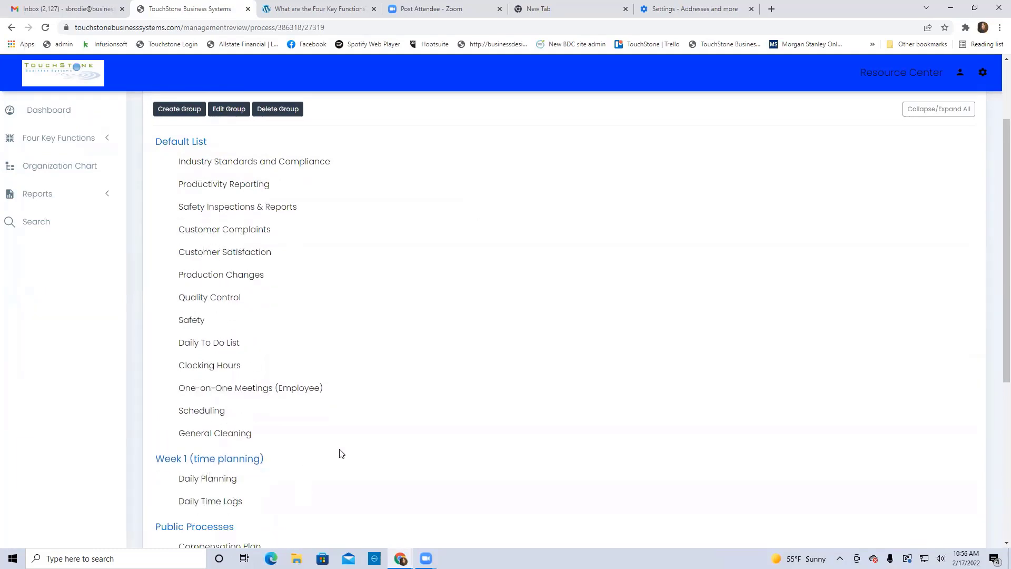
left_click_drag(214, 363, 237, 479)
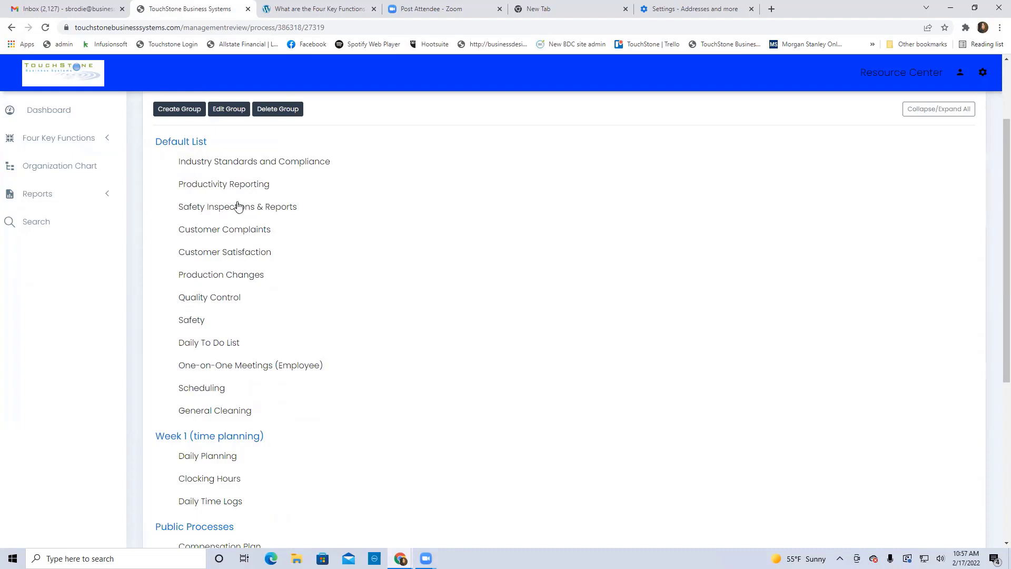
Create a group named 'Week 2 (CS processes)'
left_click(182, 109)
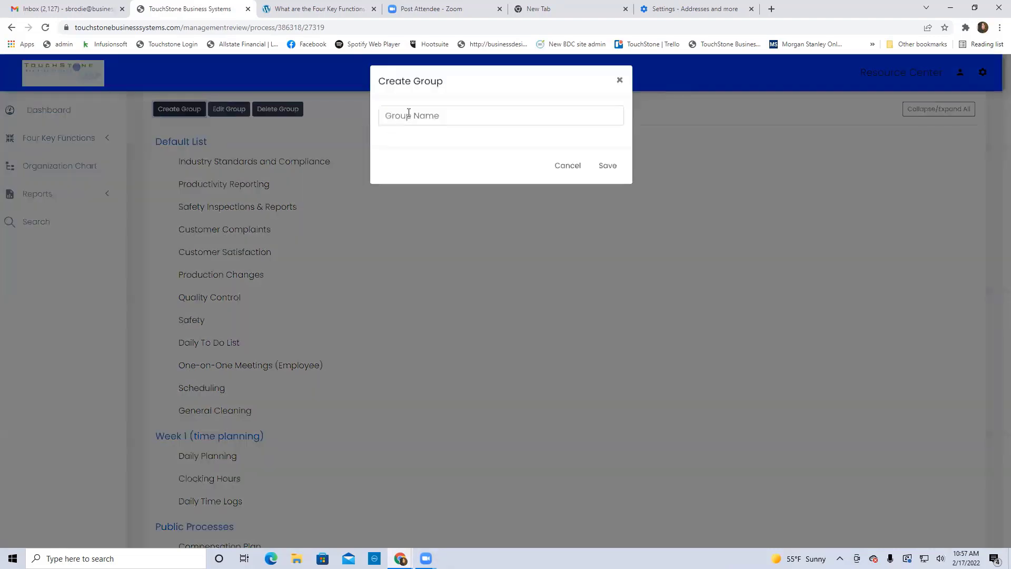
left_click(405, 119)
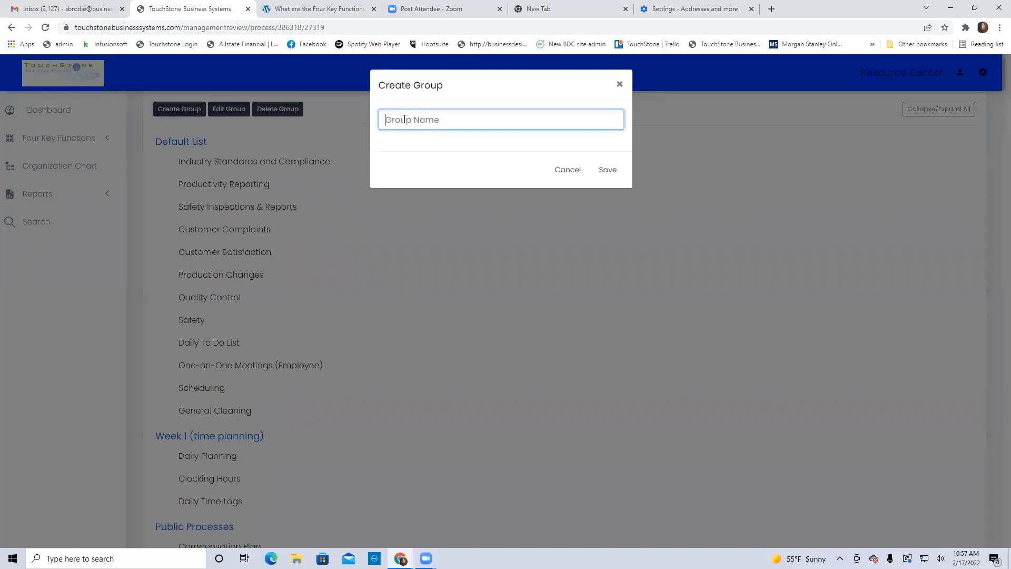
type("Week 2 (CS processes)")
left_click(608, 170)
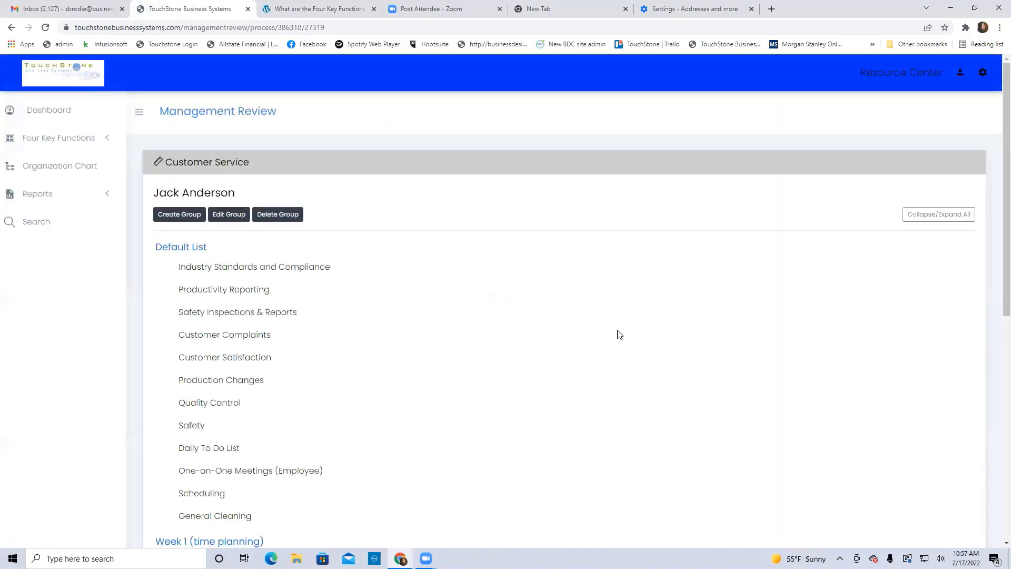
scroll(617, 330, "down", 2)
Create a group named 'Week 3 (admin)', then move Daily To Do List into Week 1
left_click(182, 112)
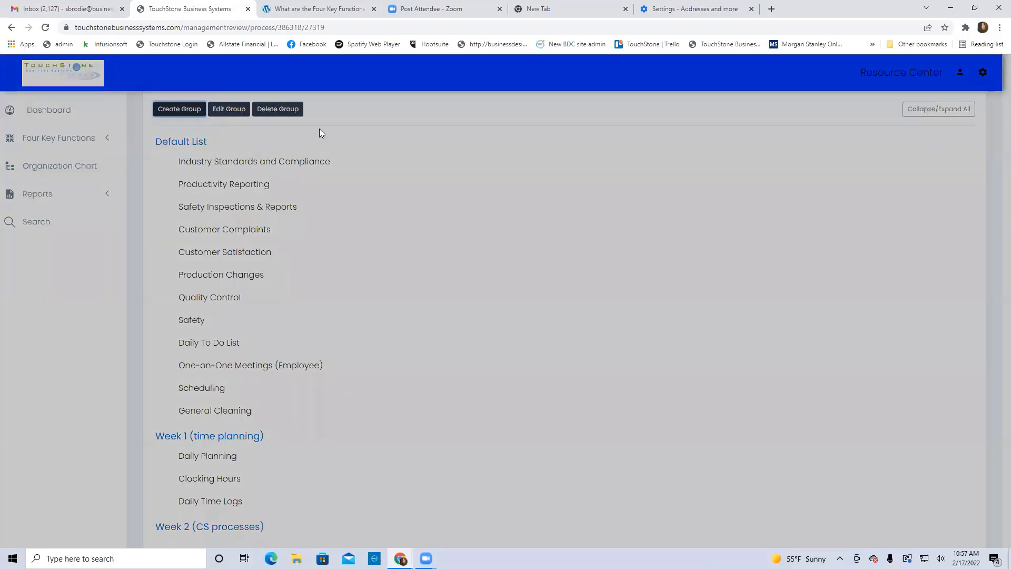
left_click(396, 120)
type("Week 3 ")
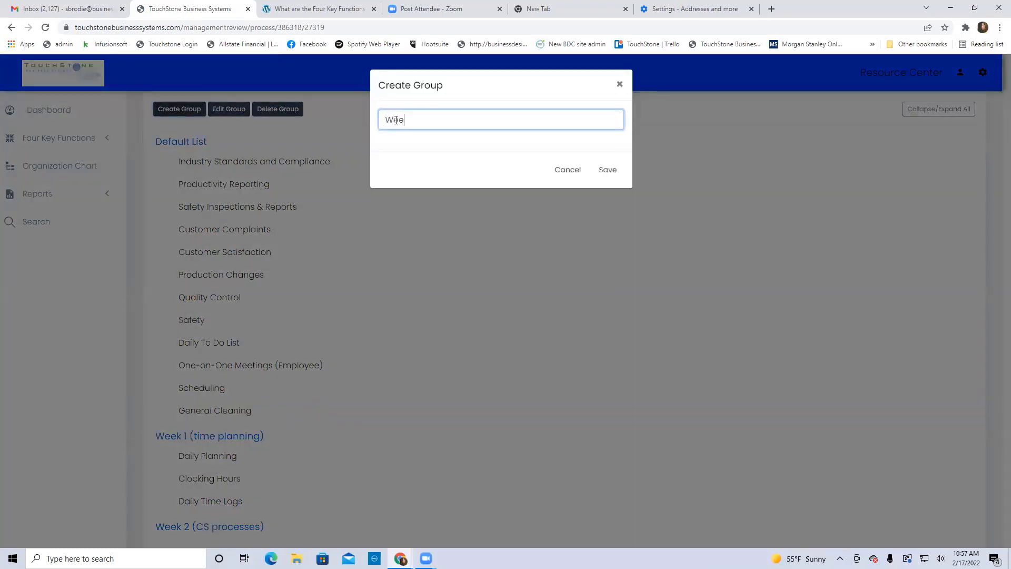
type("(admin)")
left_click(605, 170)
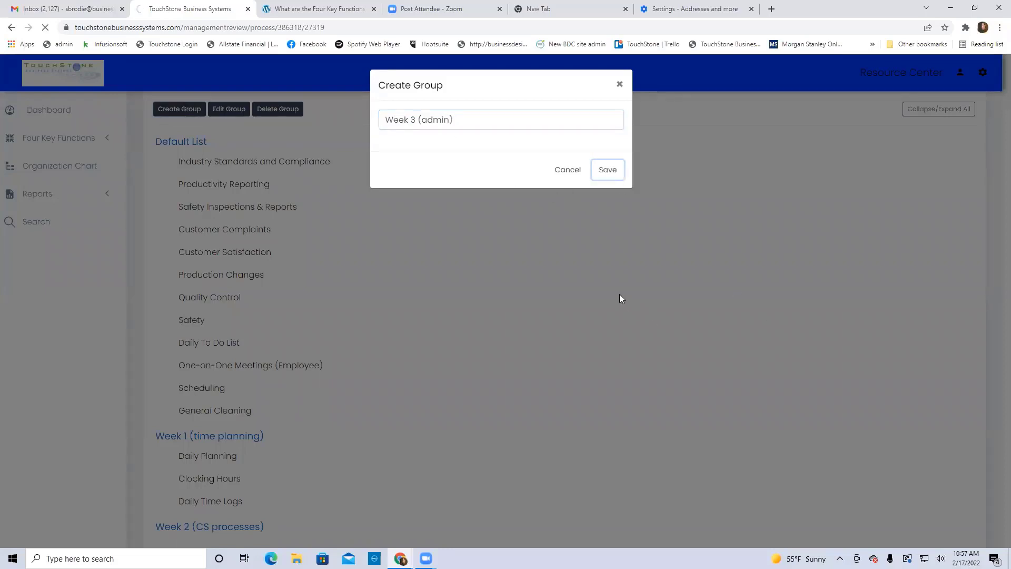
scroll(591, 289, "down", 4)
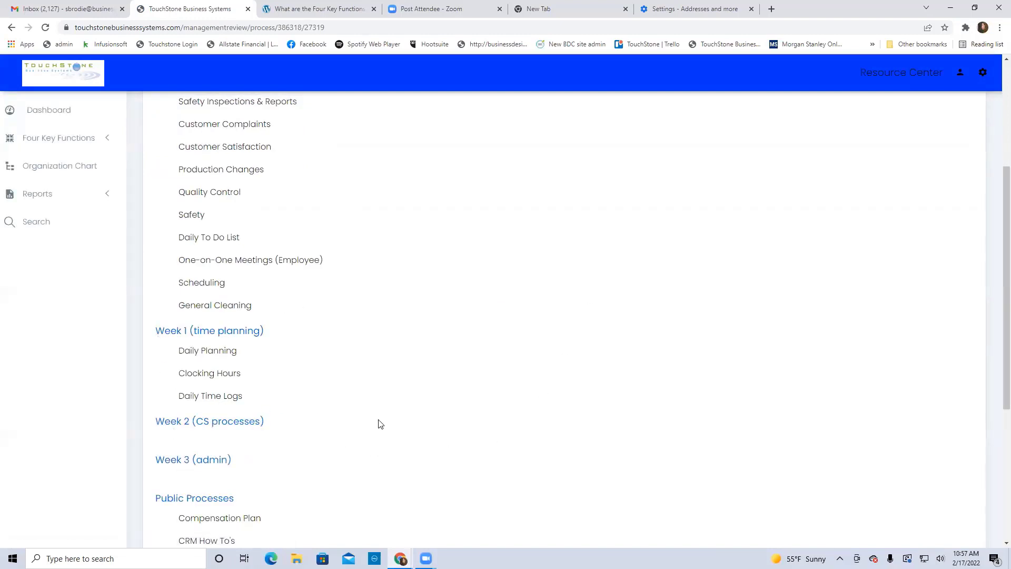
scroll(445, 397, "up", 1)
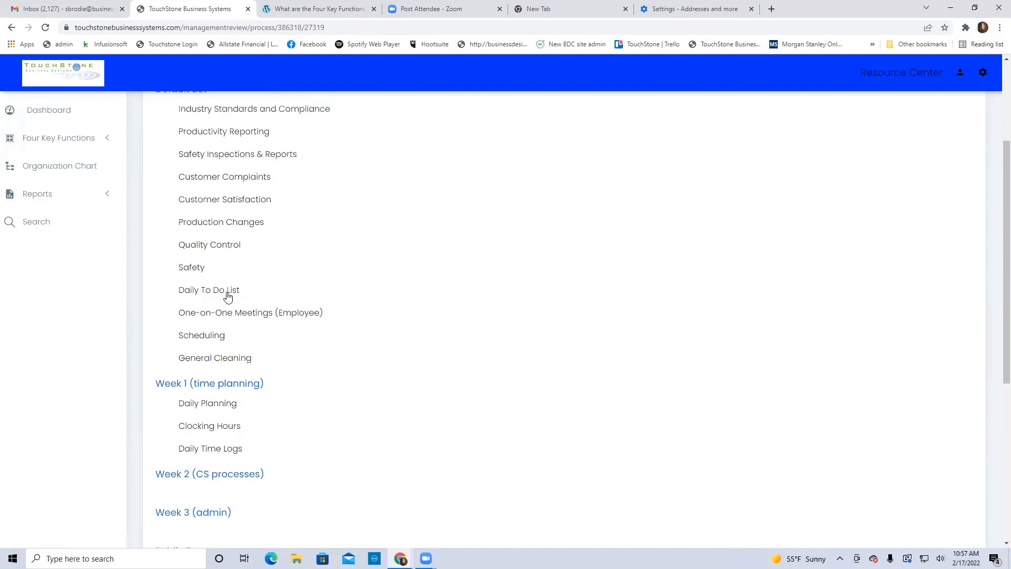
left_click_drag(228, 296, 221, 424)
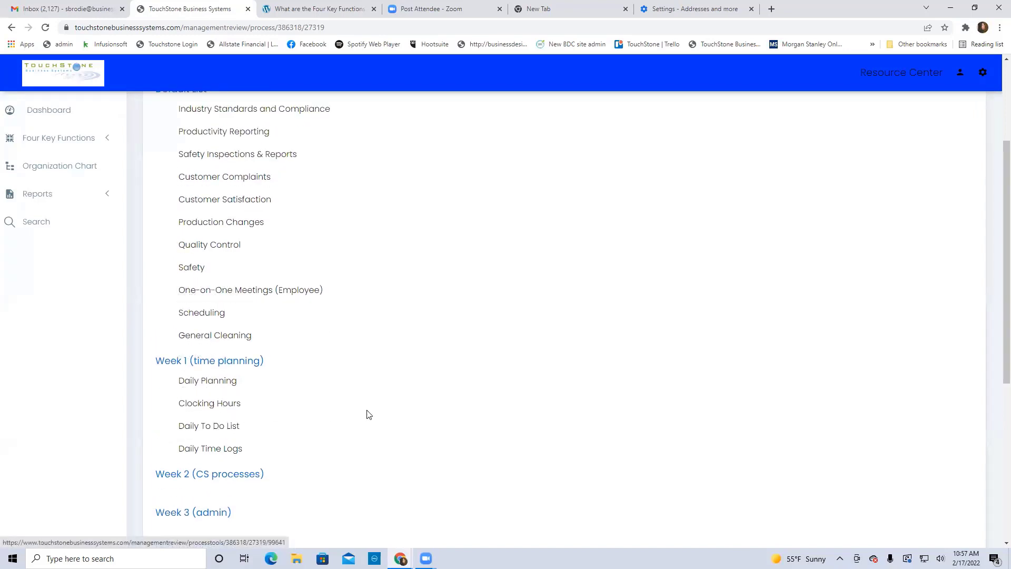
Drag Customer Complaints, Customer Satisfaction, Productivity Reporting into Week 2; One-on-One Meetings, Scheduling, Production Changes into Week 3
scroll(368, 415, "down", 1)
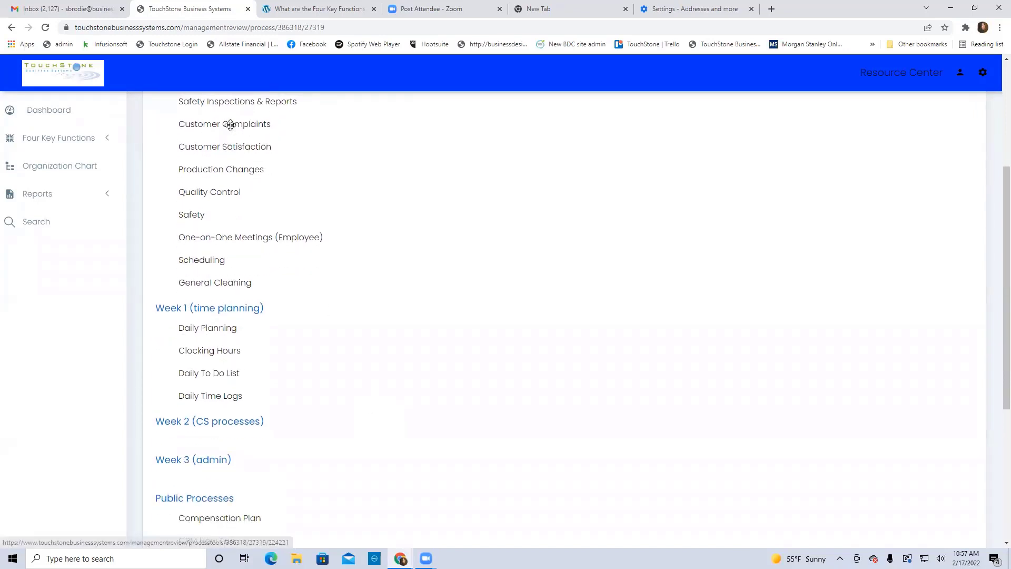
left_click_drag(230, 124, 235, 411)
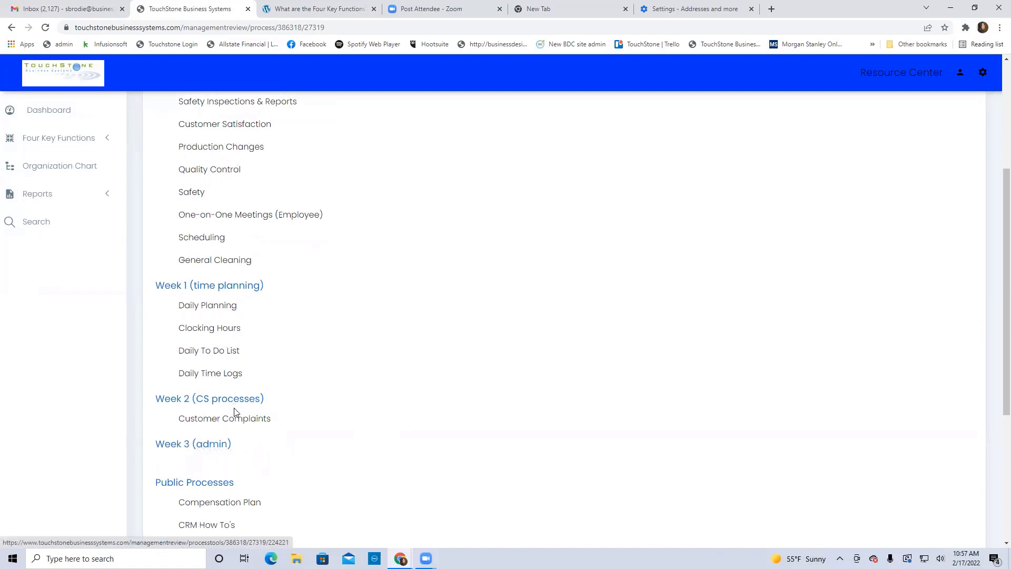
left_click_drag(251, 122, 259, 407)
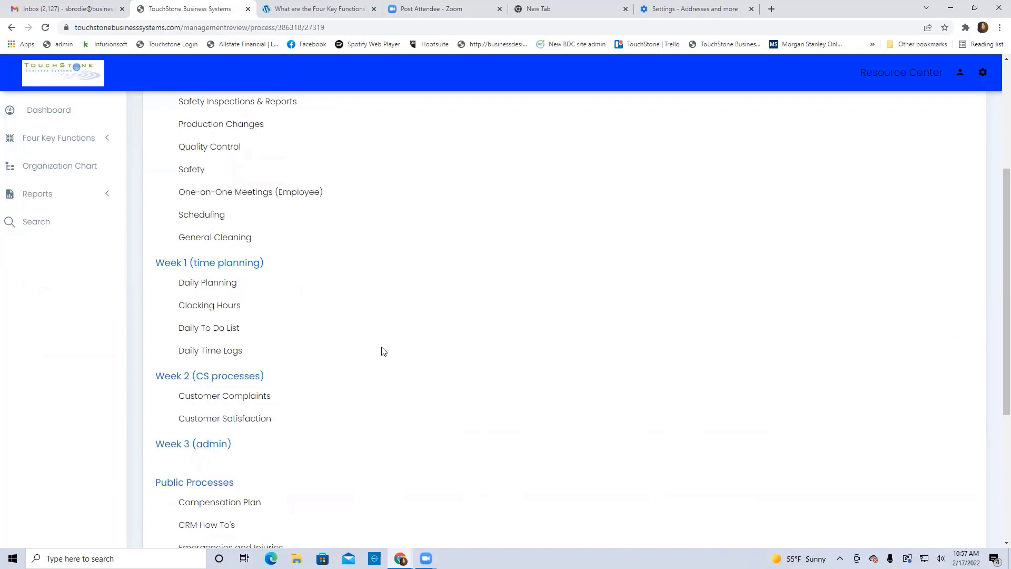
scroll(384, 352, "up", 1)
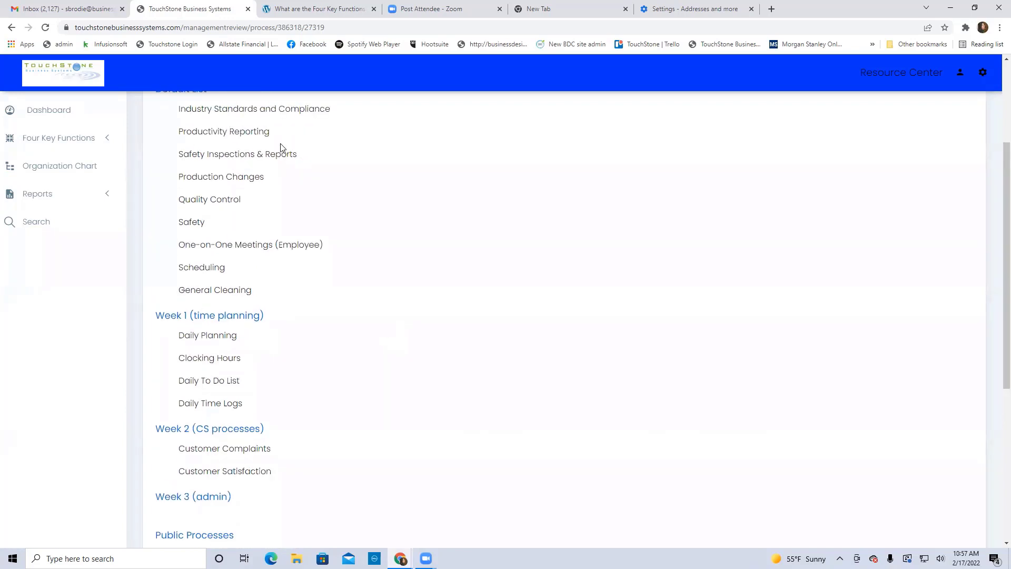
left_click_drag(253, 133, 286, 435)
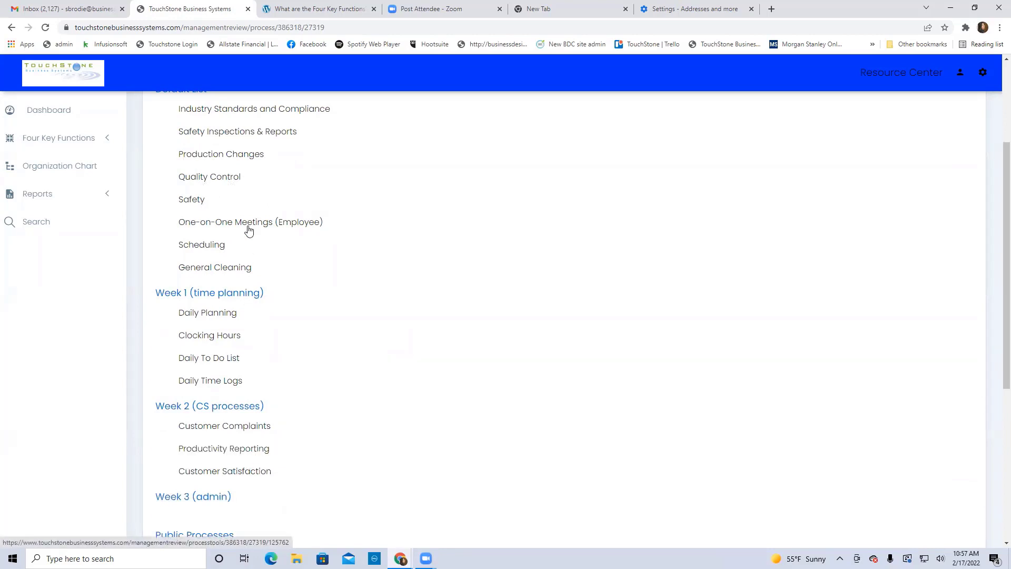
left_click_drag(248, 225, 235, 496)
left_click_drag(198, 226, 214, 493)
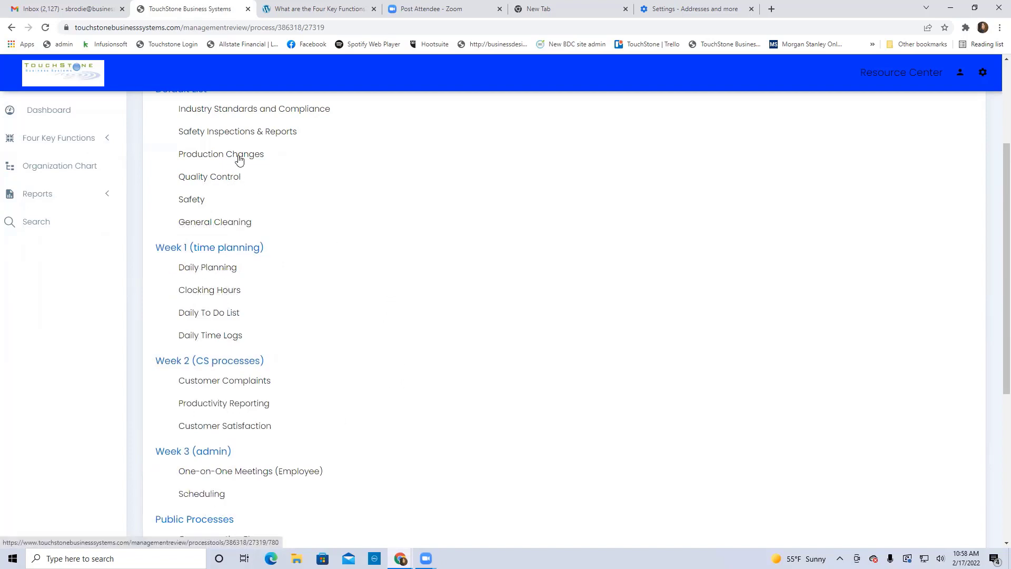
left_click_drag(239, 155, 227, 469)
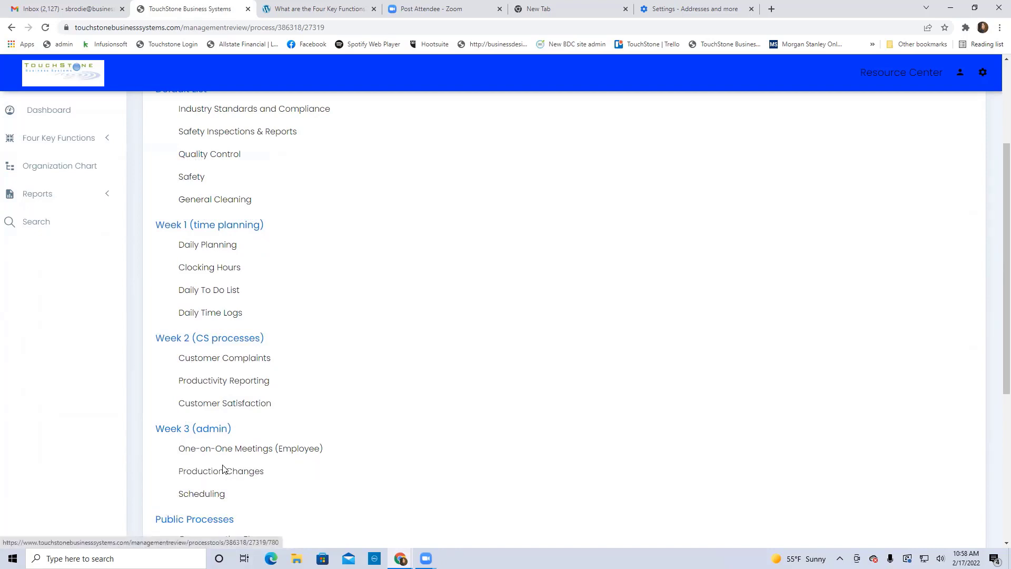
scroll(377, 454, "up", 2)
scroll(377, 454, "up", 1)
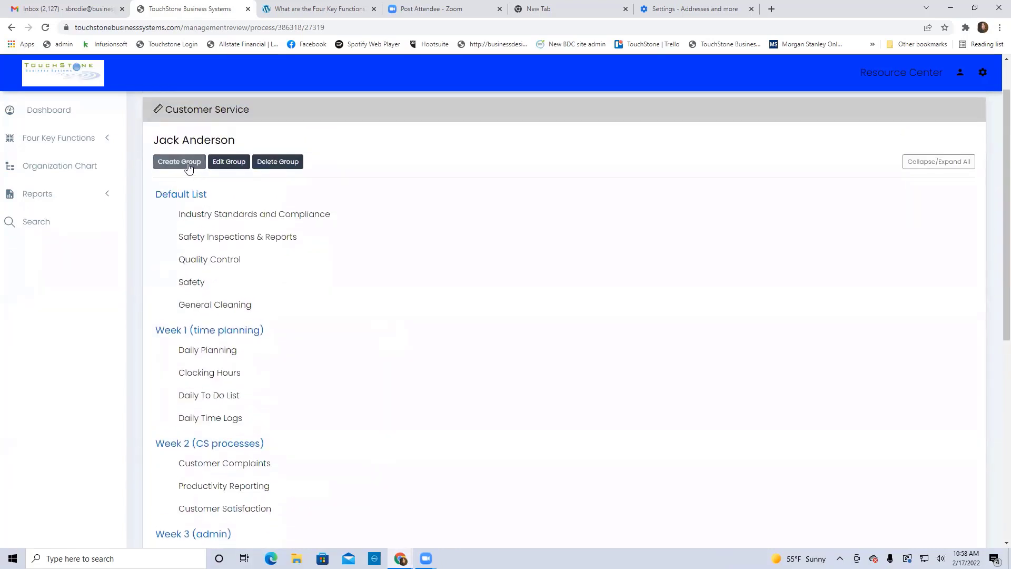
Create a group named 'Week 4 (on demand)', correcting the mistyped name before saving
left_click(179, 162)
left_click(431, 123)
type("W")
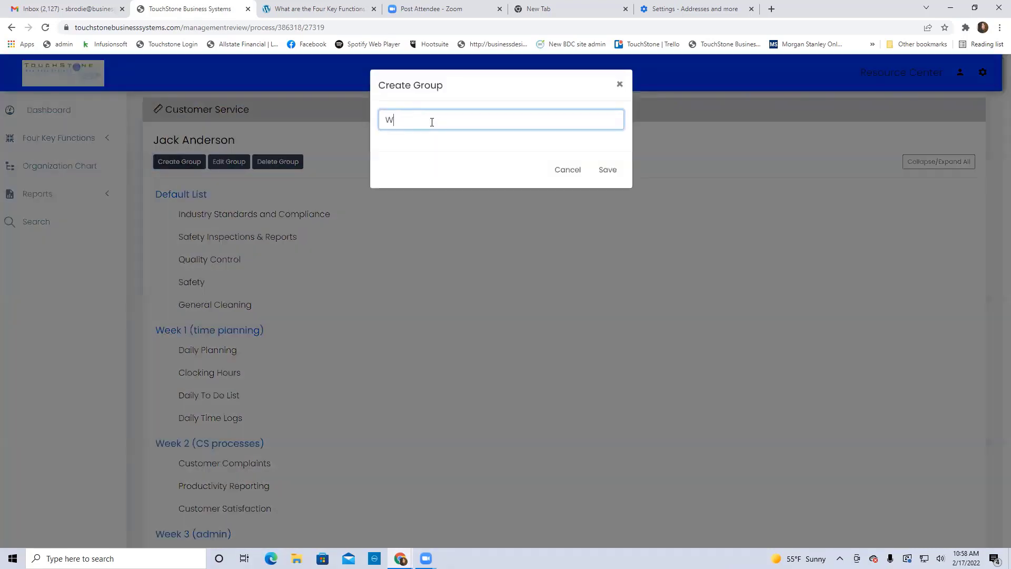
type("eek 4 (mtc)")
key("BackSpace")
key("BackSpace")
type("d")
key("BackSpace")
key("BackSpace")
key("BackSpace")
type("on demand")
left_click(611, 171)
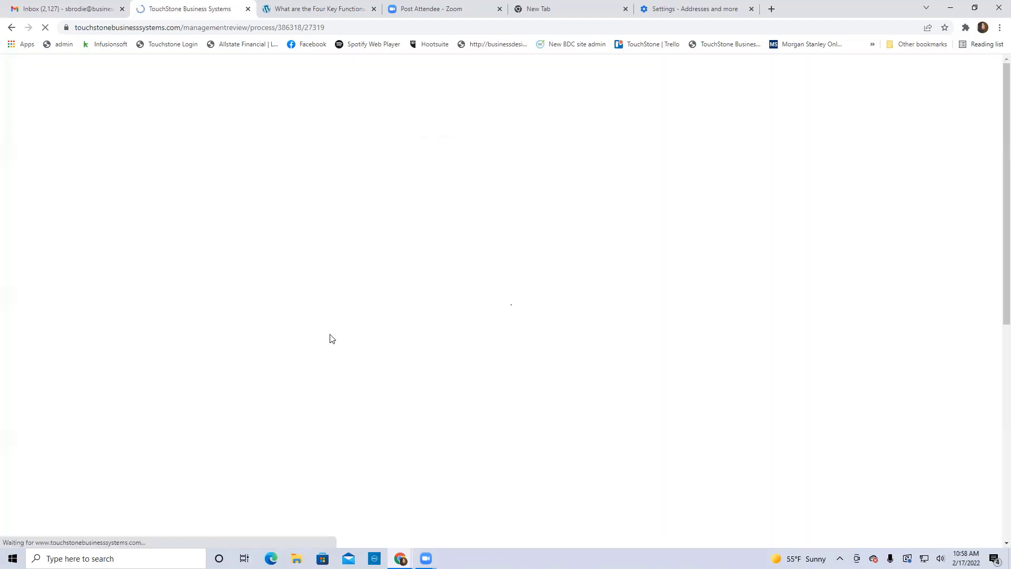
Move Safety, Quality Control, Industry Standards and Compliance to Week 4; General Cleaning to Week 2; Safety Inspections & Reports to Week 3
scroll(458, 362, "down", 3)
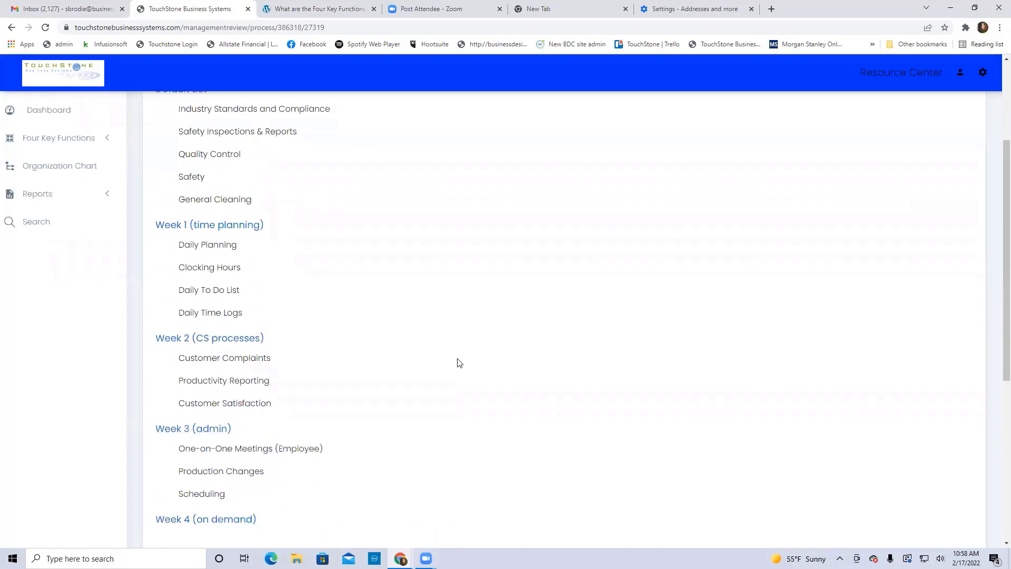
scroll(458, 362, "down", 1)
left_click_drag(192, 175, 205, 520)
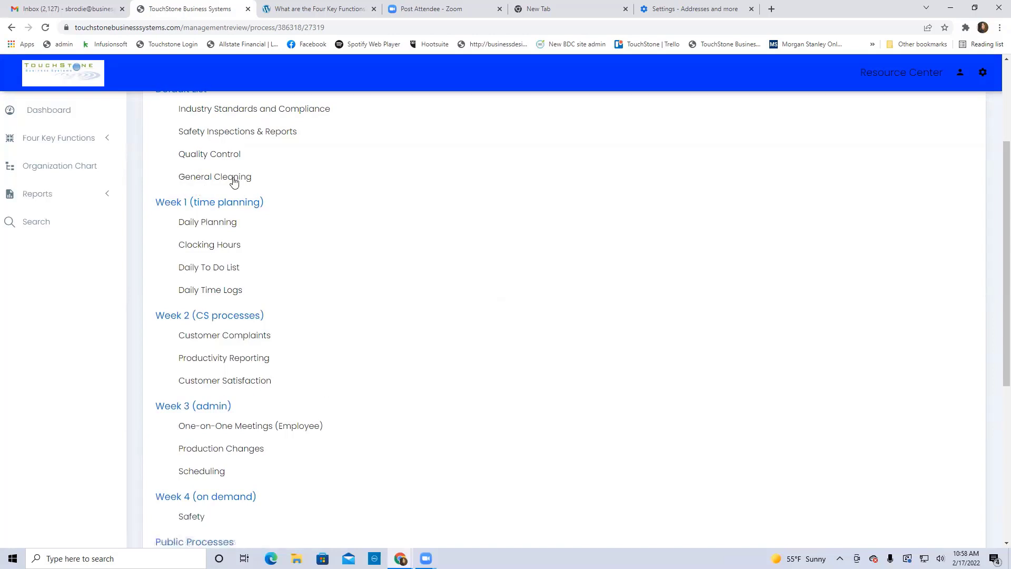
left_click_drag(235, 178, 235, 358)
left_click_drag(227, 159, 231, 510)
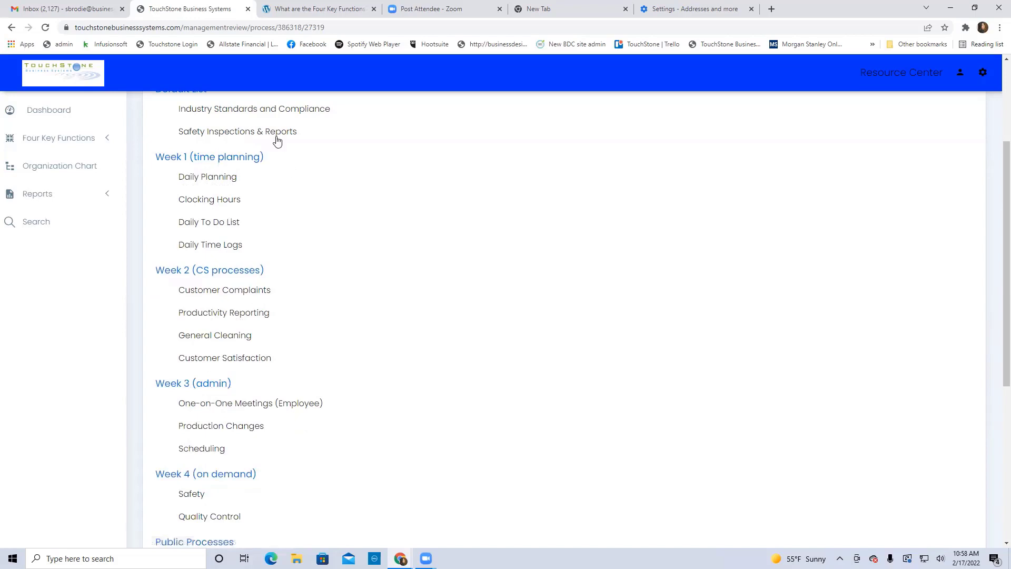
left_click_drag(279, 135, 262, 415)
scroll(287, 180, "up", 1)
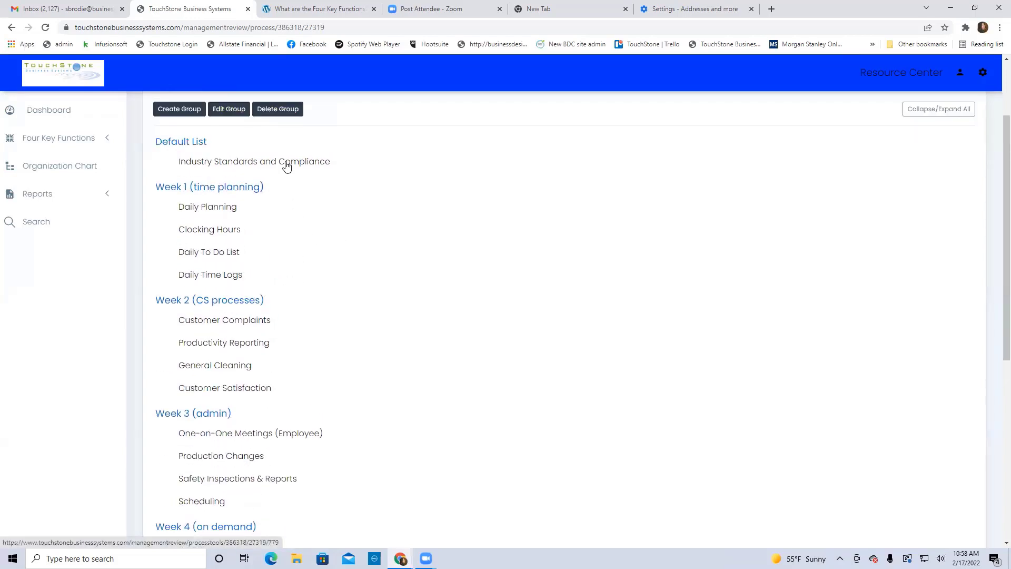
left_click_drag(287, 162, 282, 486)
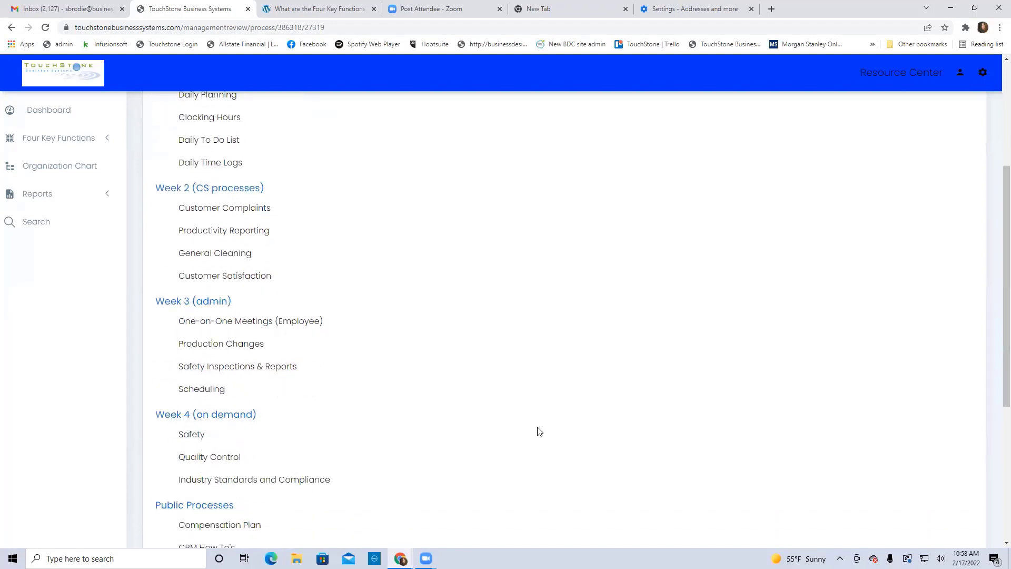
scroll(565, 419, "up", 2)
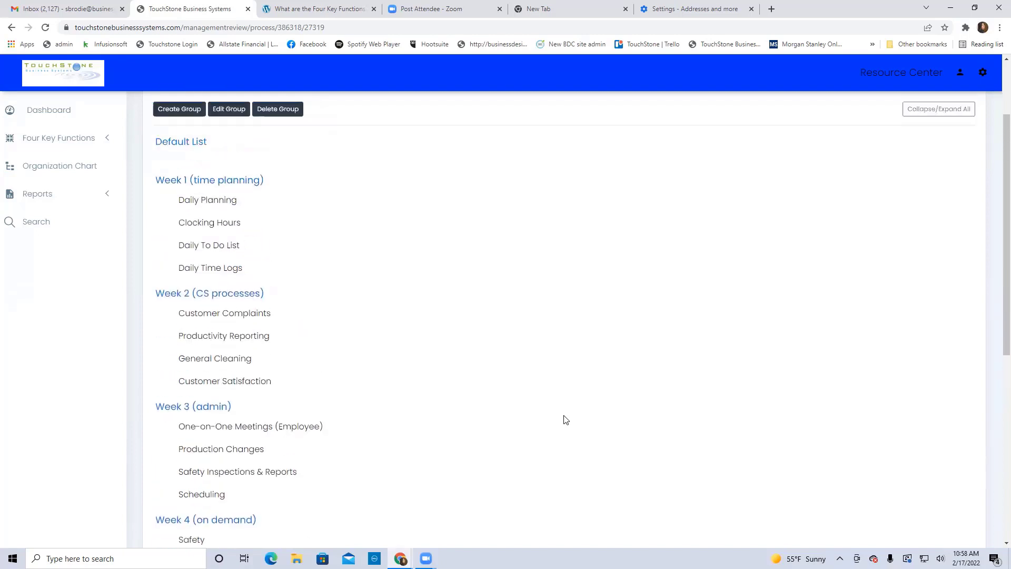
scroll(561, 412, "up", 2)
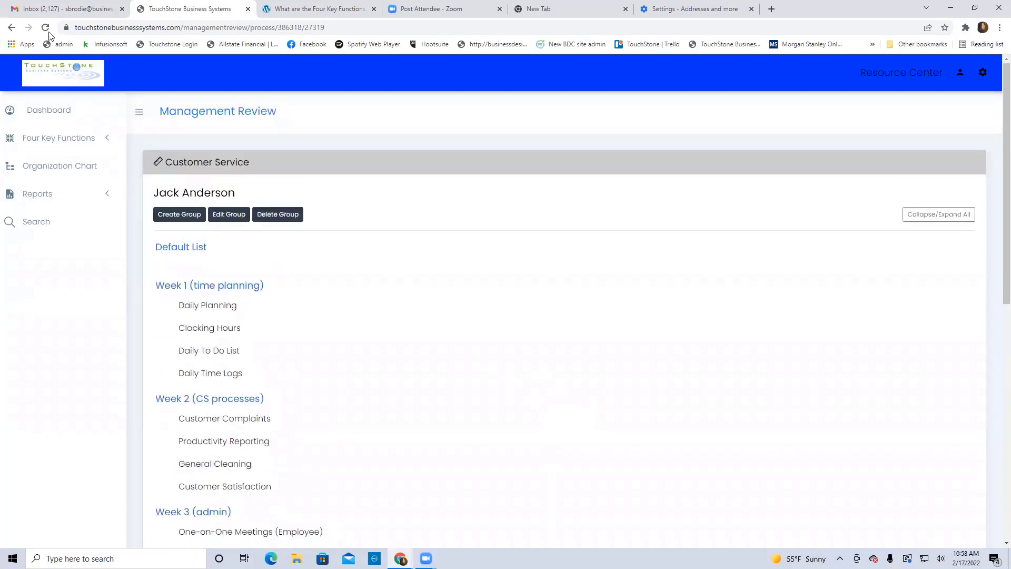
Reload the review page and confirm the empty Default List is gone
left_click(45, 28)
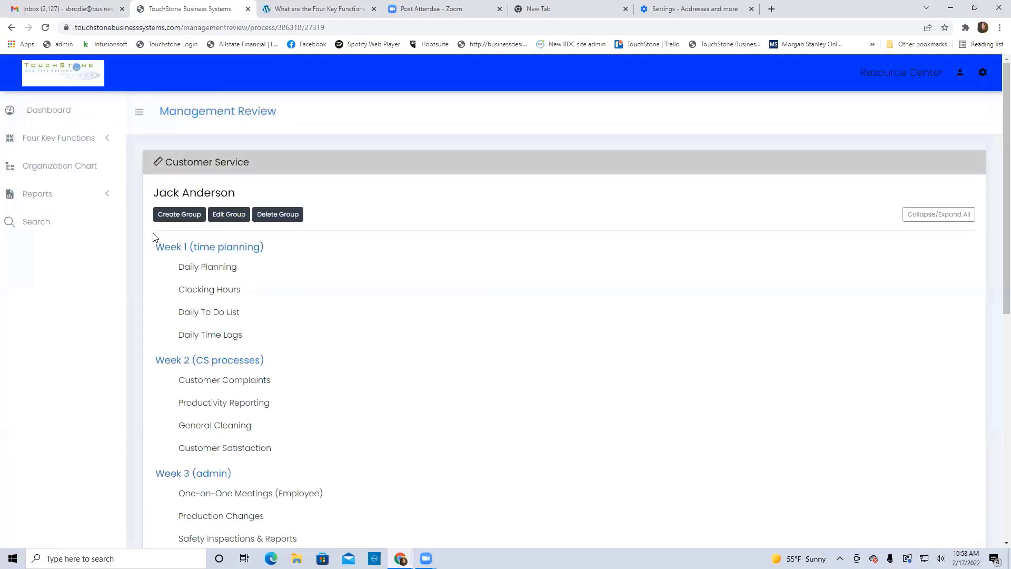
scroll(517, 320, "down", 2)
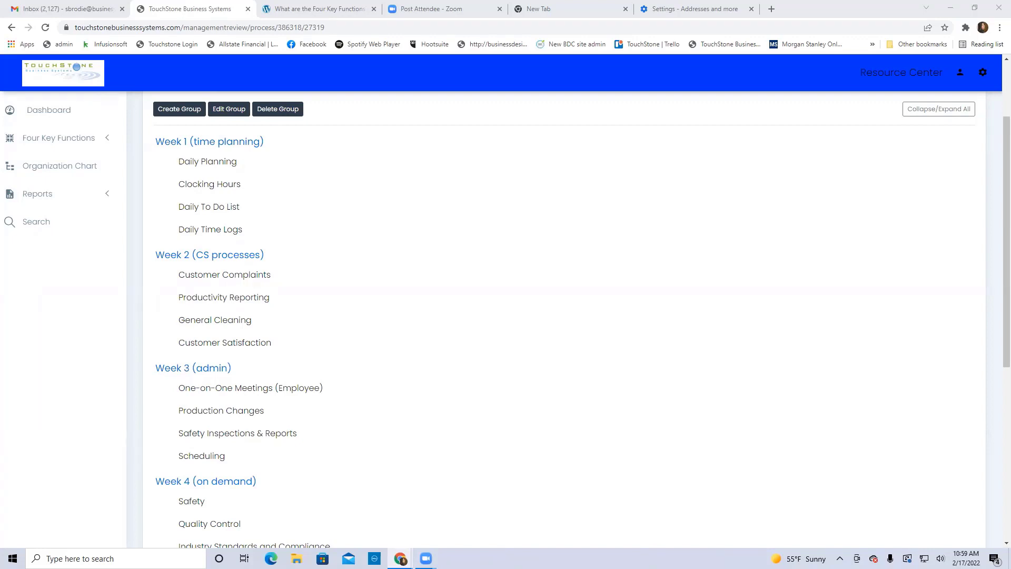
In the maximized private window, open the employee's Customer Service page and check the Week 1–4 groups
key("alt+Tab")
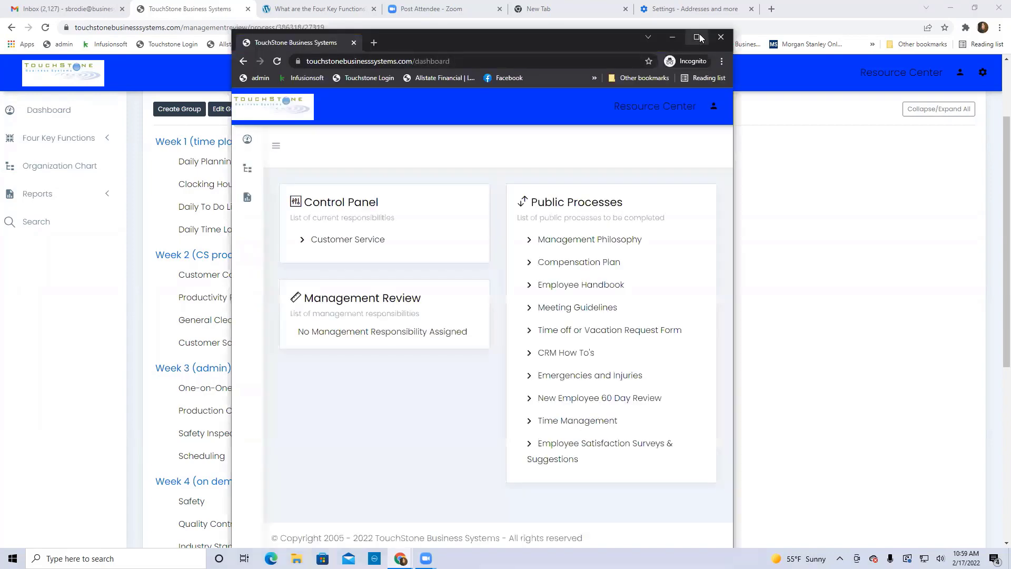
left_click(697, 36)
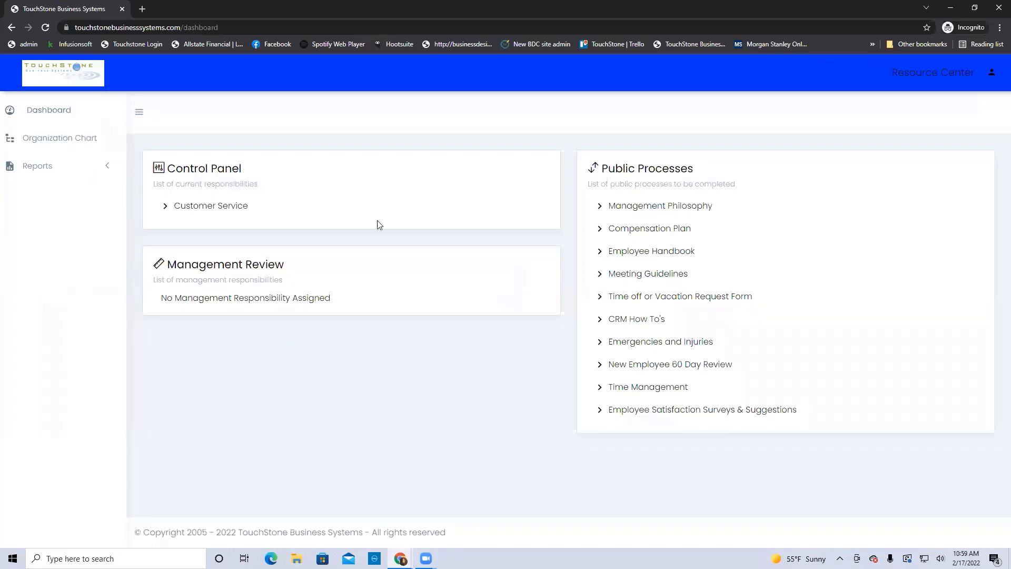
left_click(206, 211)
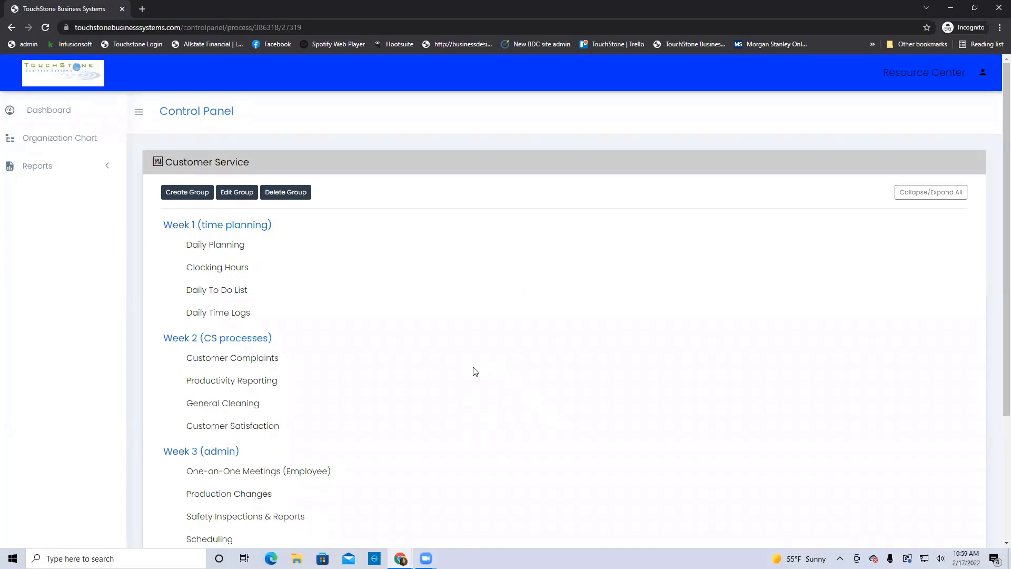
scroll(475, 371, "down", 2)
scroll(475, 372, "up", 1)
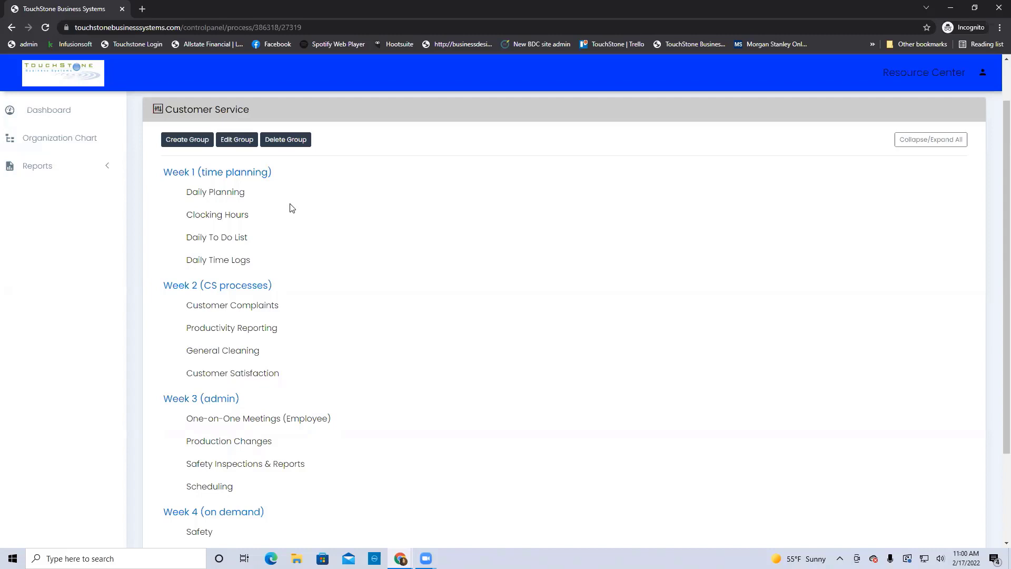
Open the Daily Planning work plan, review it, and save it as 'done'
left_click(228, 194)
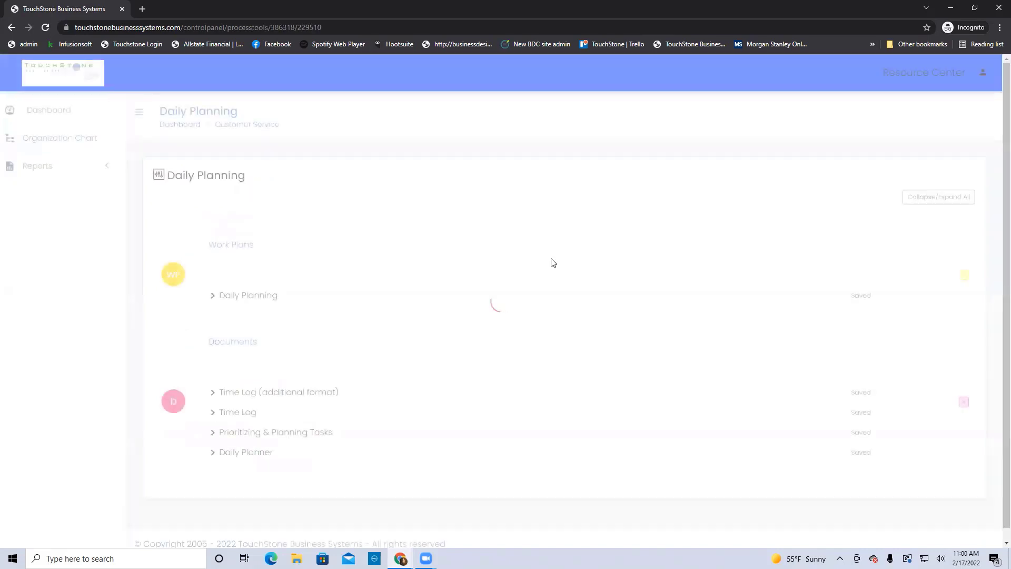
left_click(263, 298)
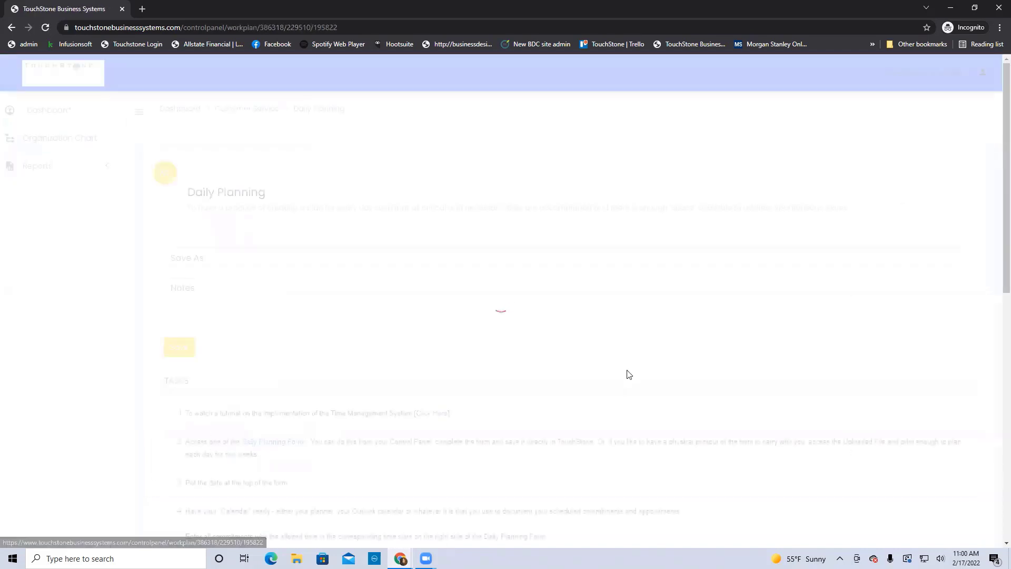
scroll(628, 375, "down", 5)
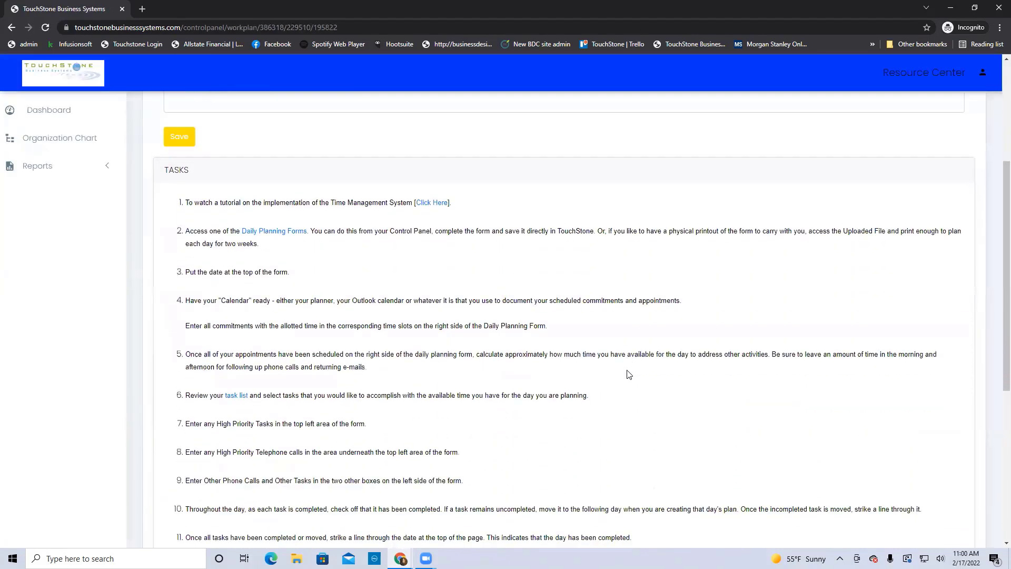
scroll(629, 374, "down", 2)
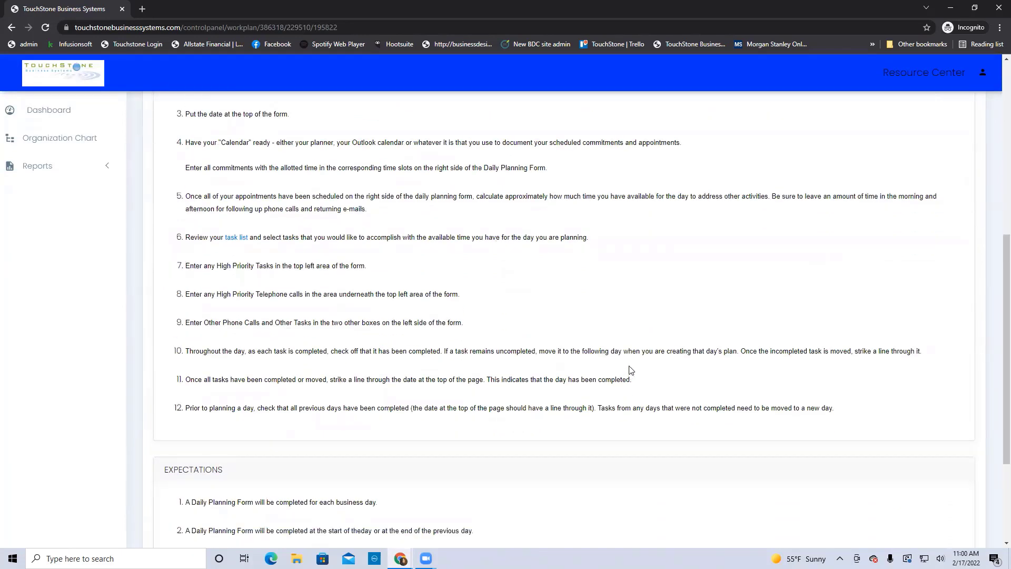
scroll(651, 351, "up", 2)
scroll(651, 353, "up", 2)
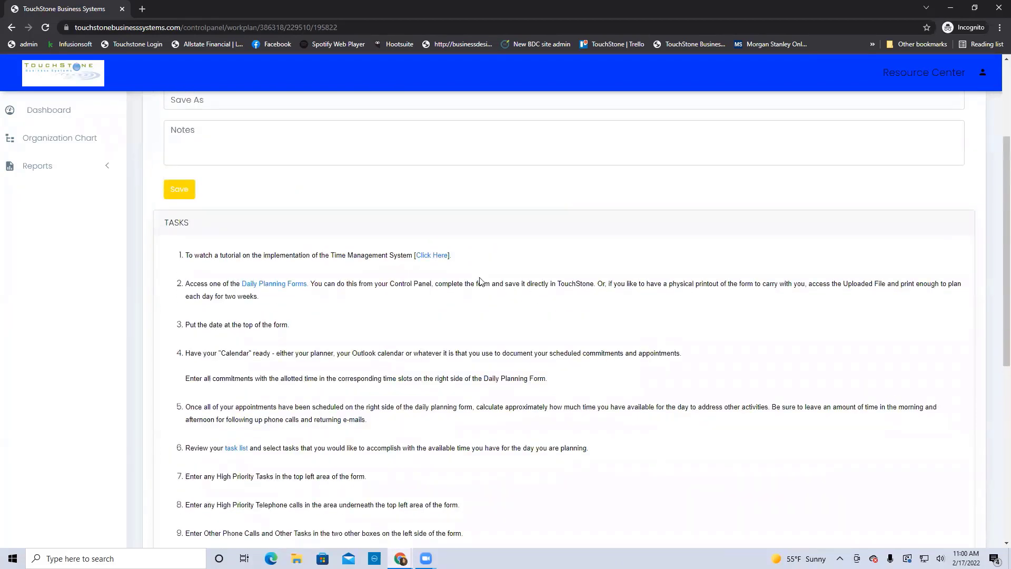
scroll(719, 328, "up", 2)
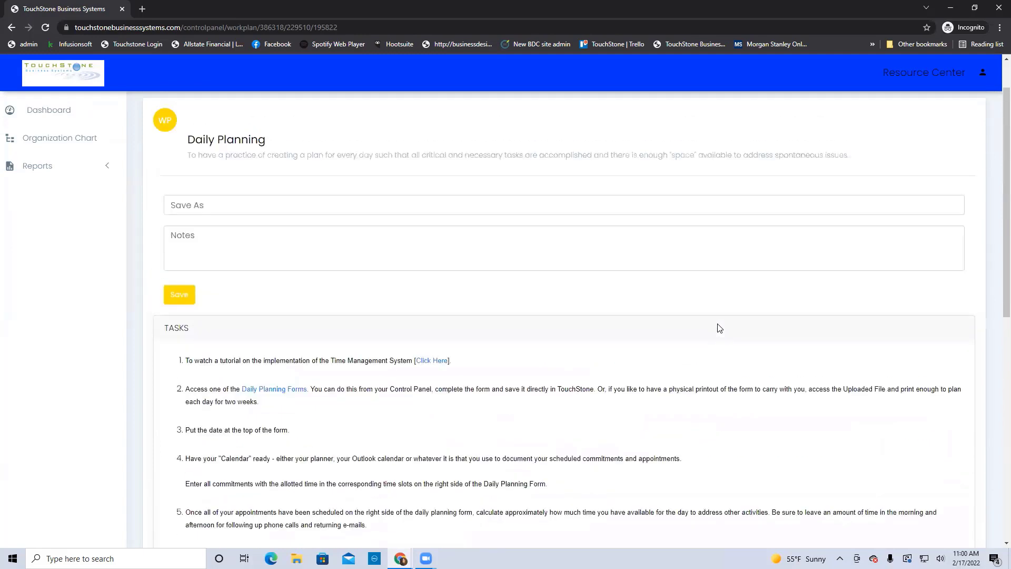
left_click(189, 206)
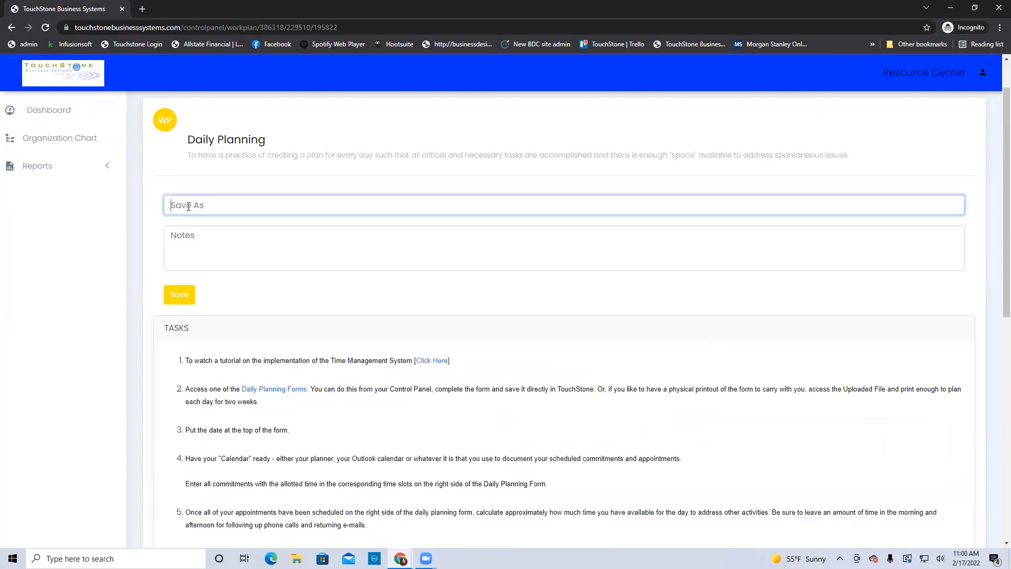
type("done")
left_click(176, 293)
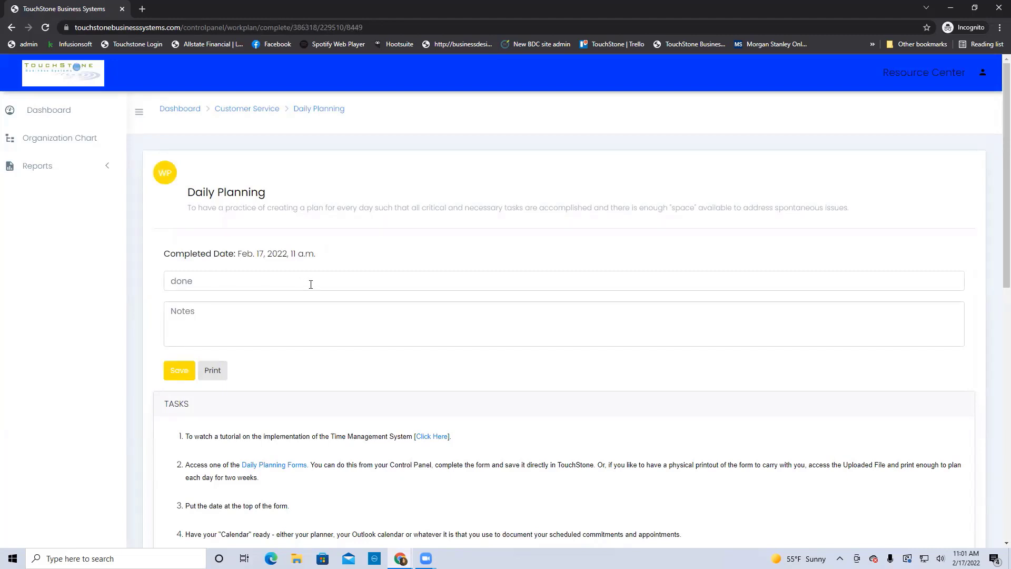
Save the Time Log (additional format) document as 'done', then go back to the Customer Service list
left_click(322, 108)
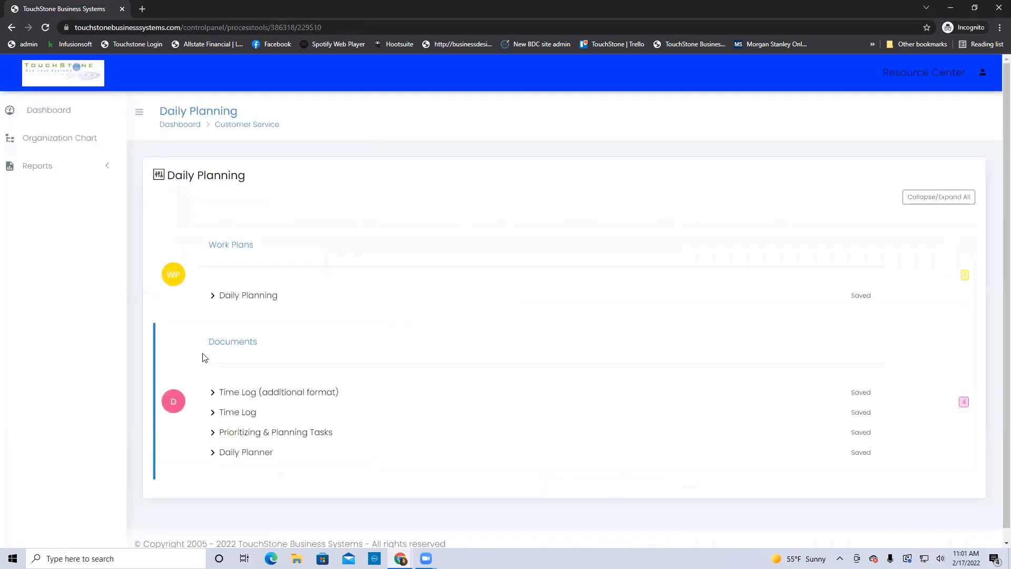
left_click(244, 393)
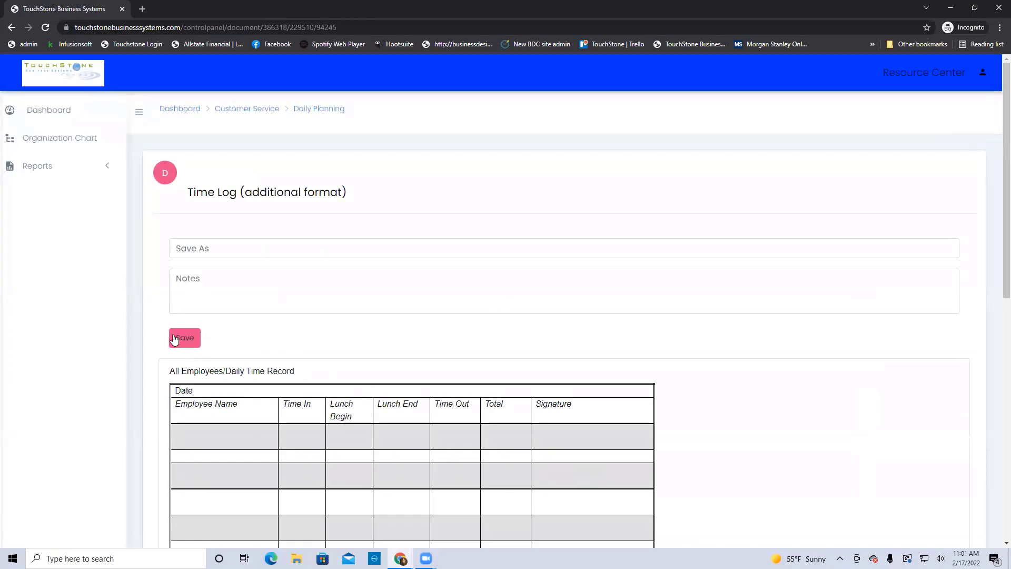
left_click(193, 243)
type("done")
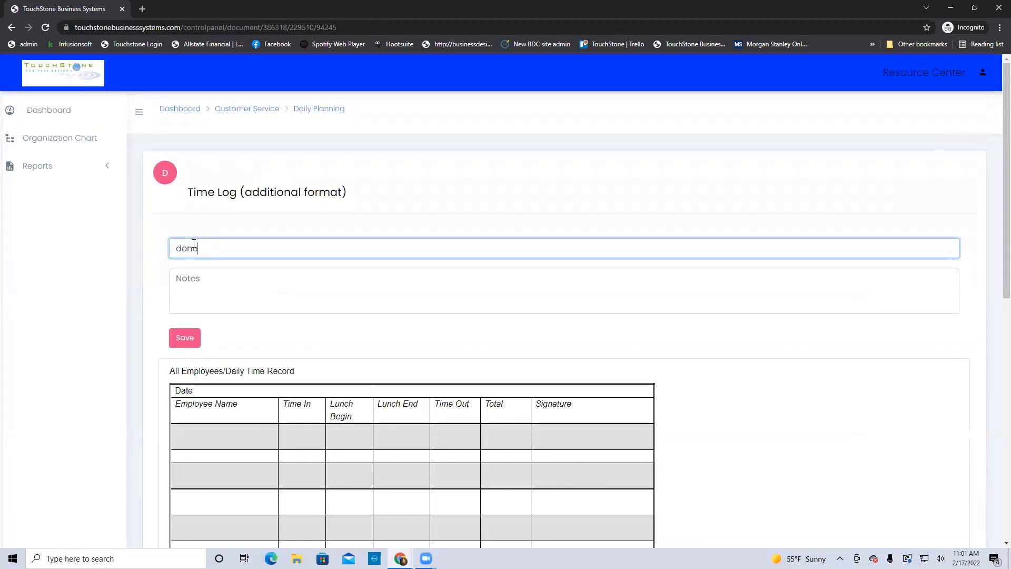
left_click(185, 339)
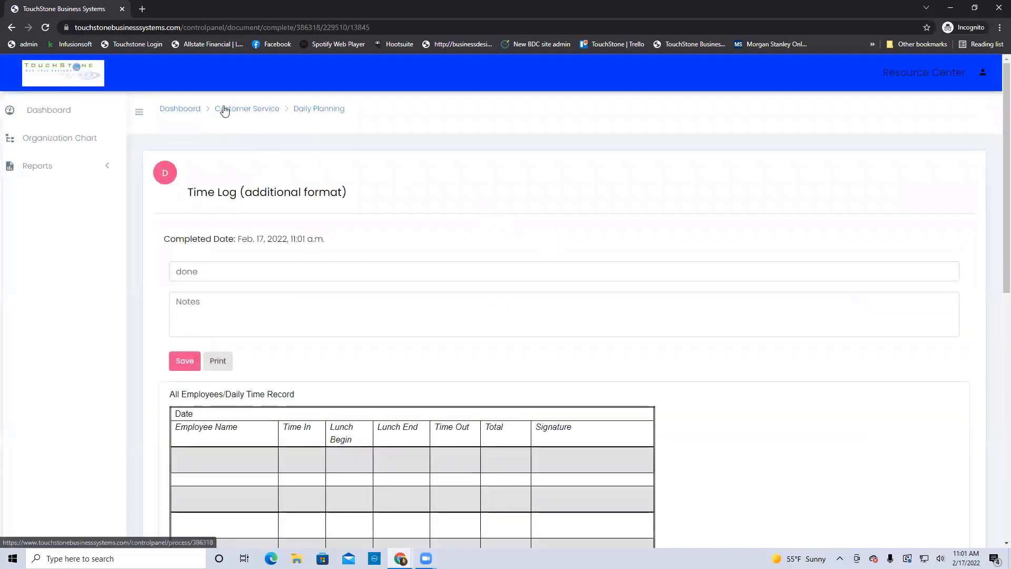
left_click(223, 108)
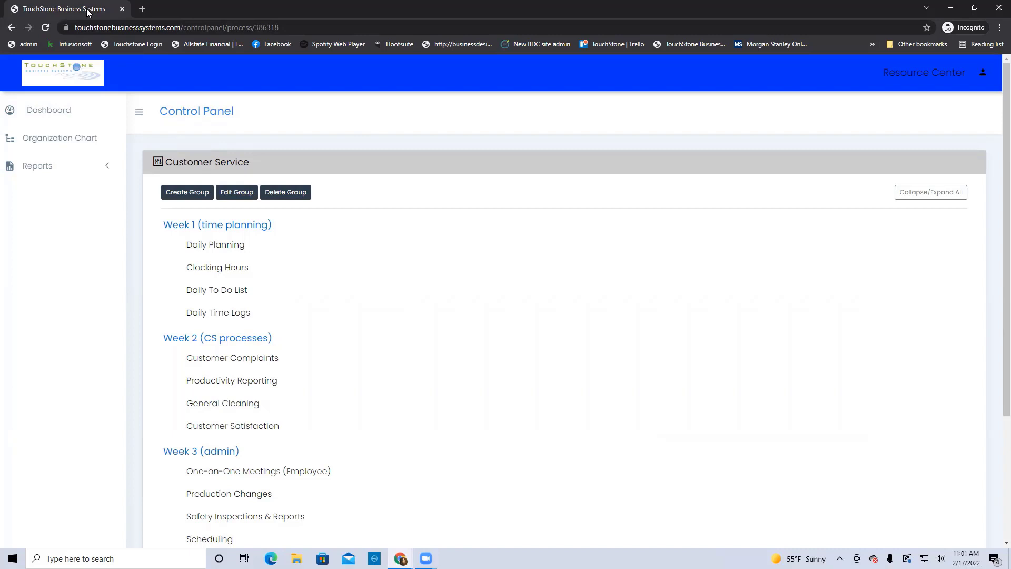
left_click(950, 8)
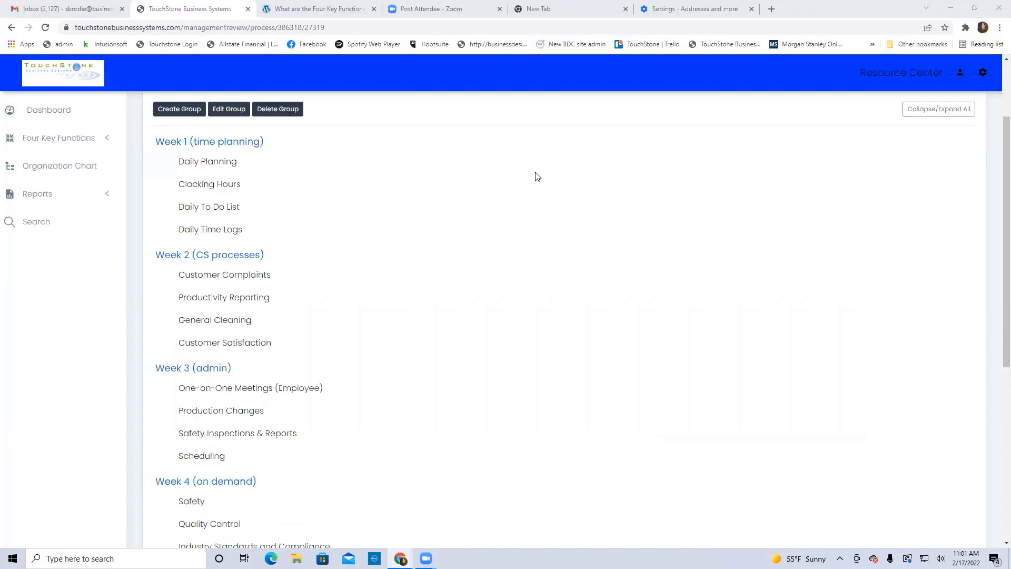
Reload the page and open the Management Review report from the dashboard's reports section
left_click(44, 28)
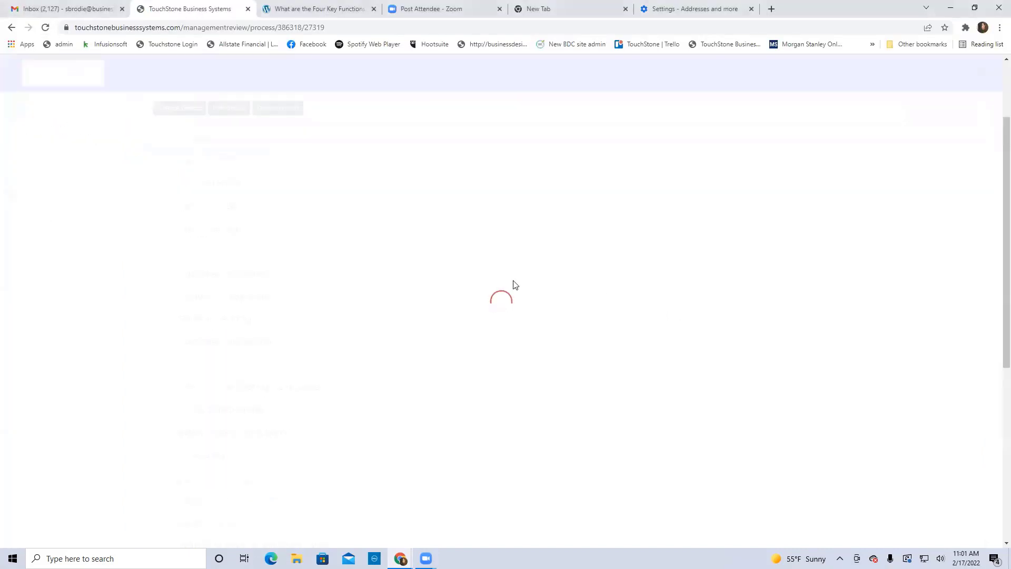
left_click(52, 109)
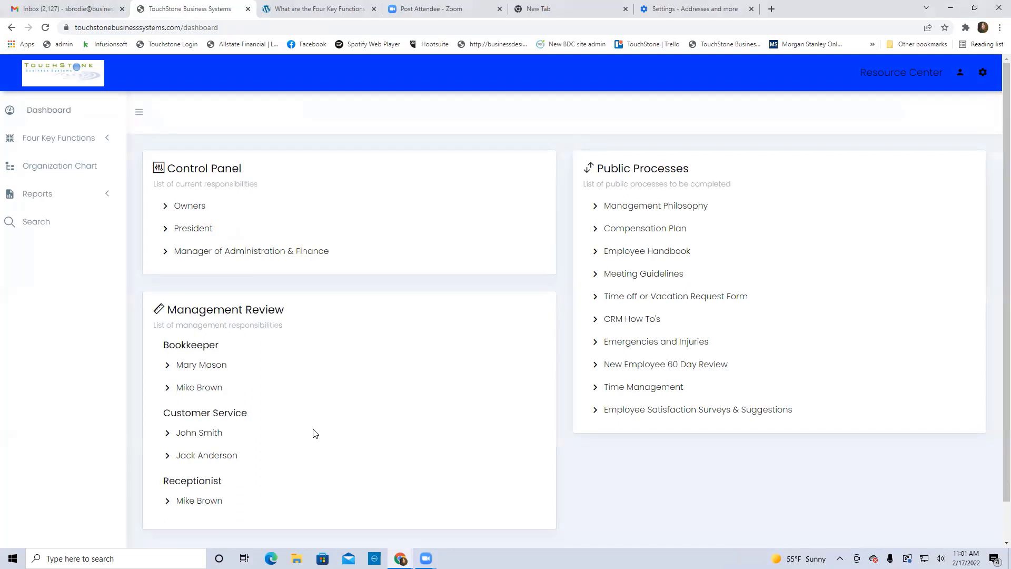
left_click(38, 205)
left_click(72, 249)
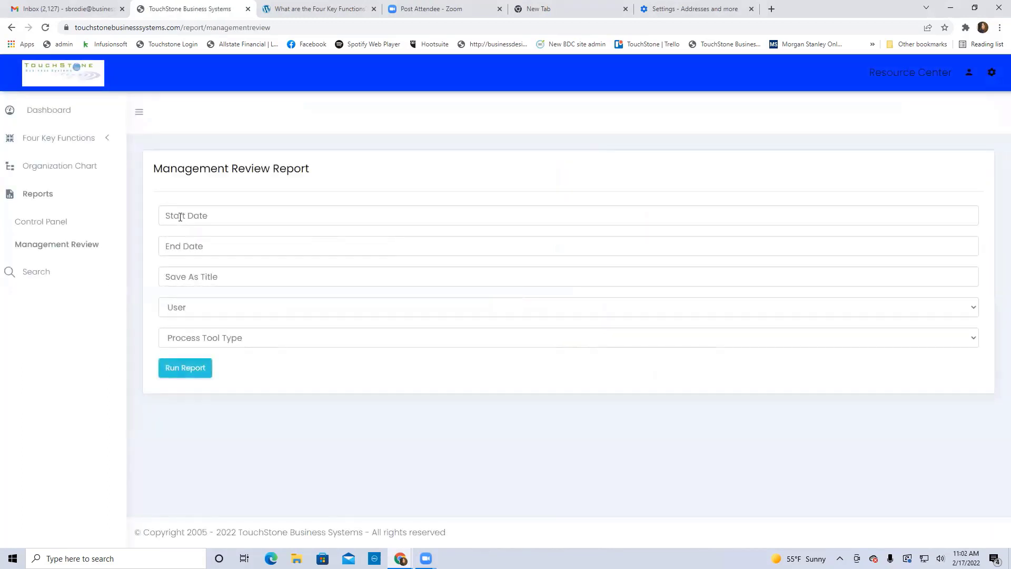
Run the report for 02/16/2022 to 02/17/2022 with no user filter and review the results
left_click(180, 216)
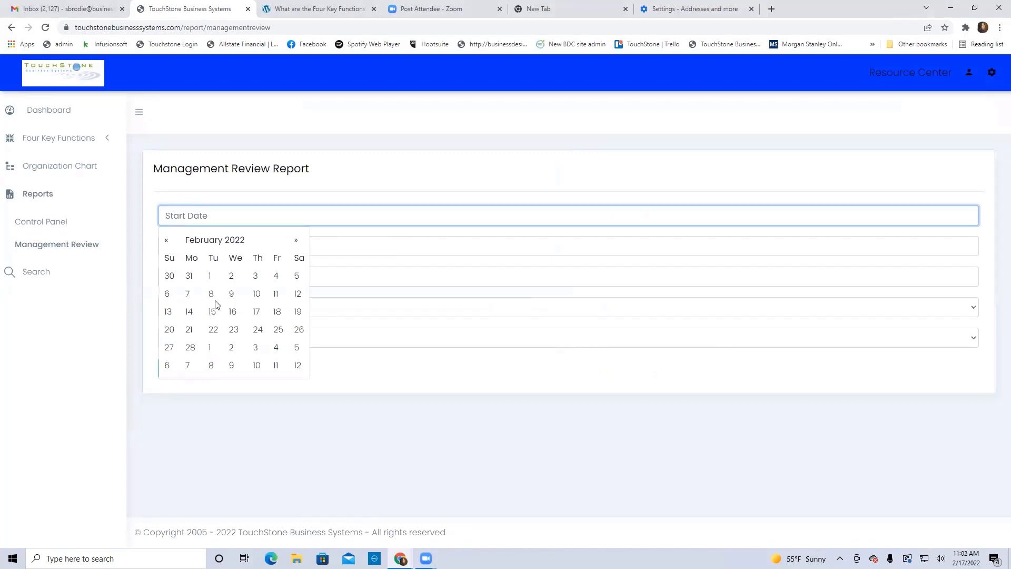
left_click(234, 312)
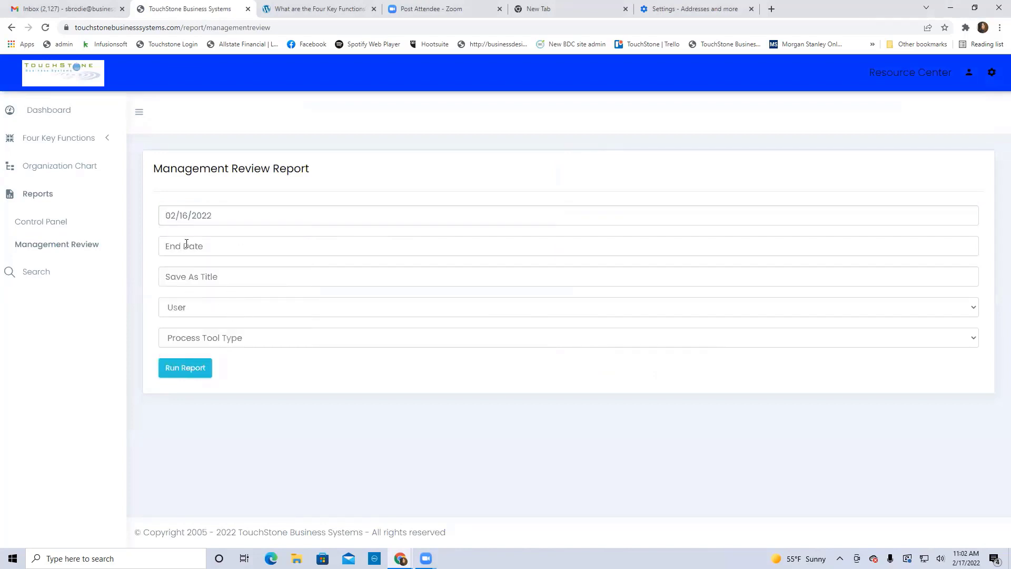
left_click(189, 244)
left_click(256, 340)
left_click(178, 309)
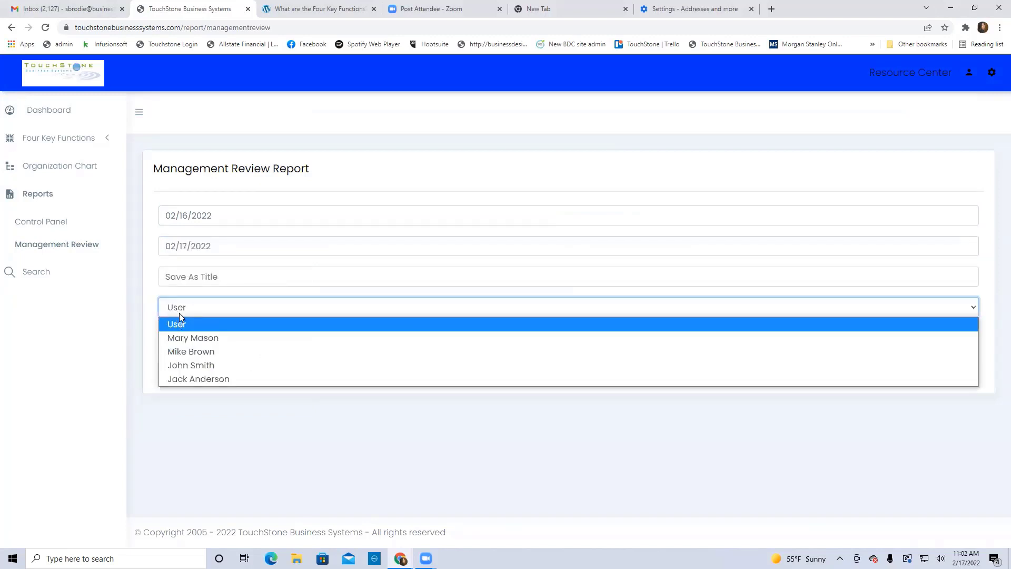
left_click(178, 324)
left_click(209, 374)
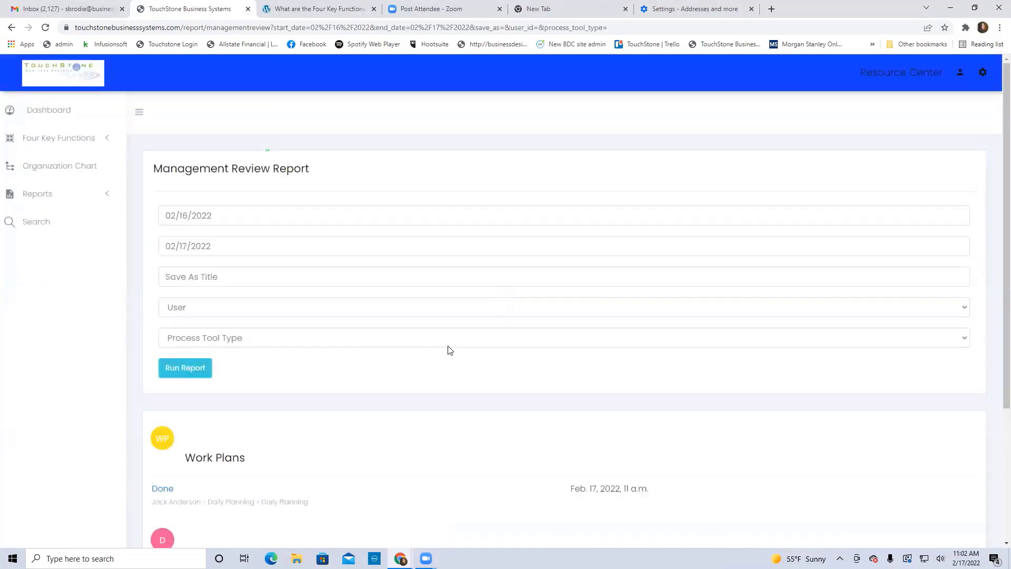
scroll(447, 348, "down", 3)
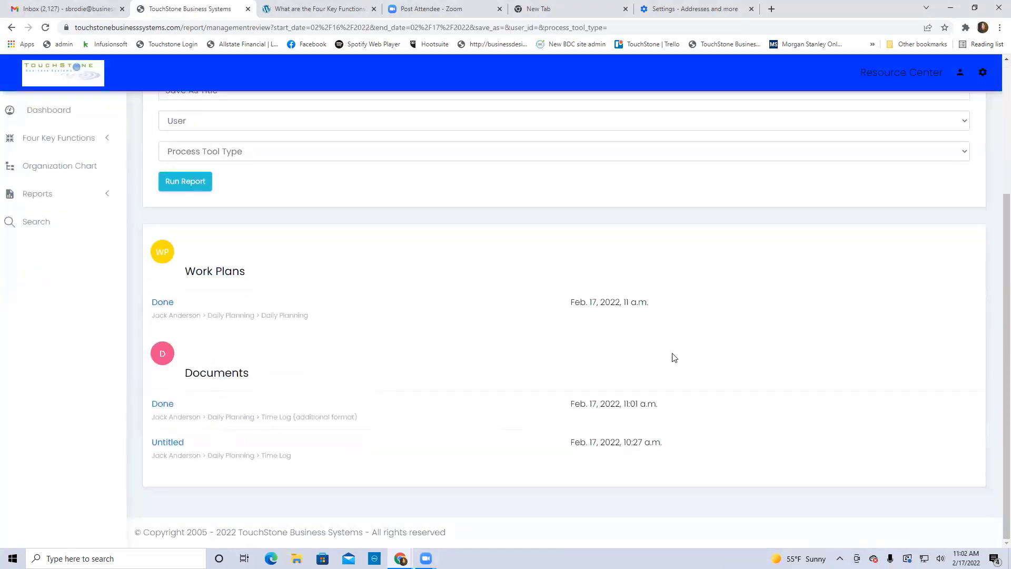
scroll(680, 357, "up", 3)
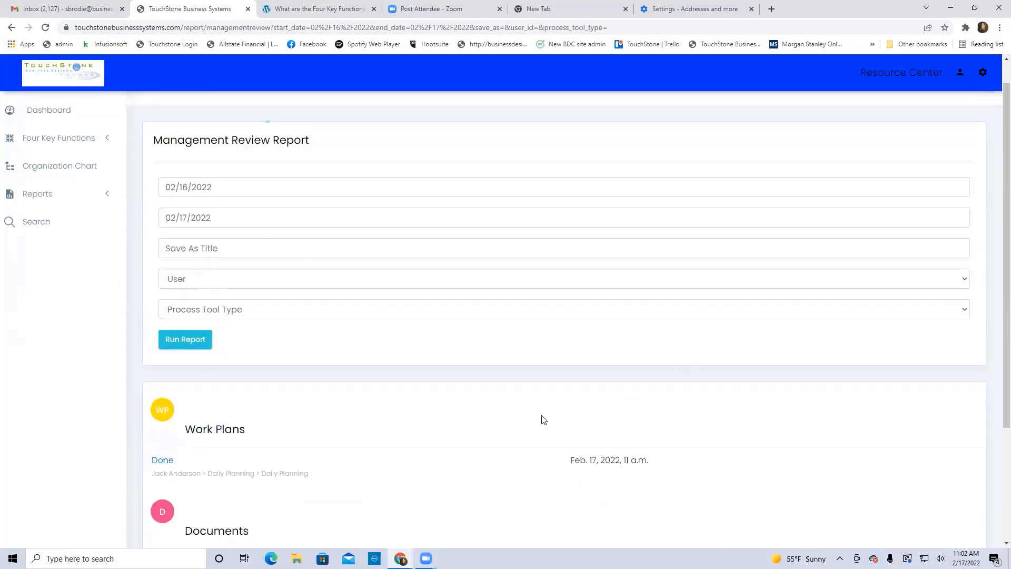
Switch on Train all for the second Customer Service employee's Daily Planning tools
left_click(46, 112)
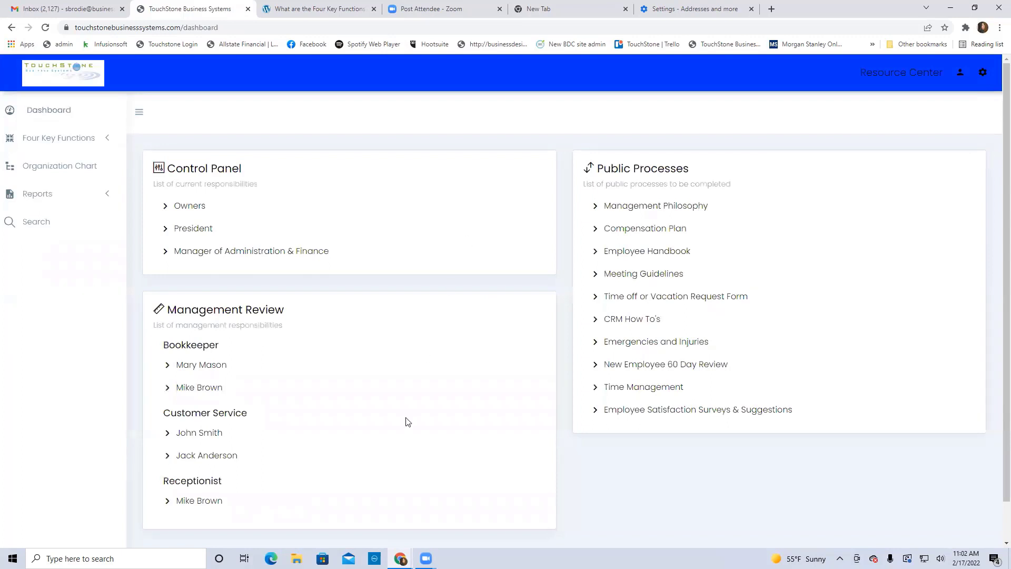
left_click(212, 460)
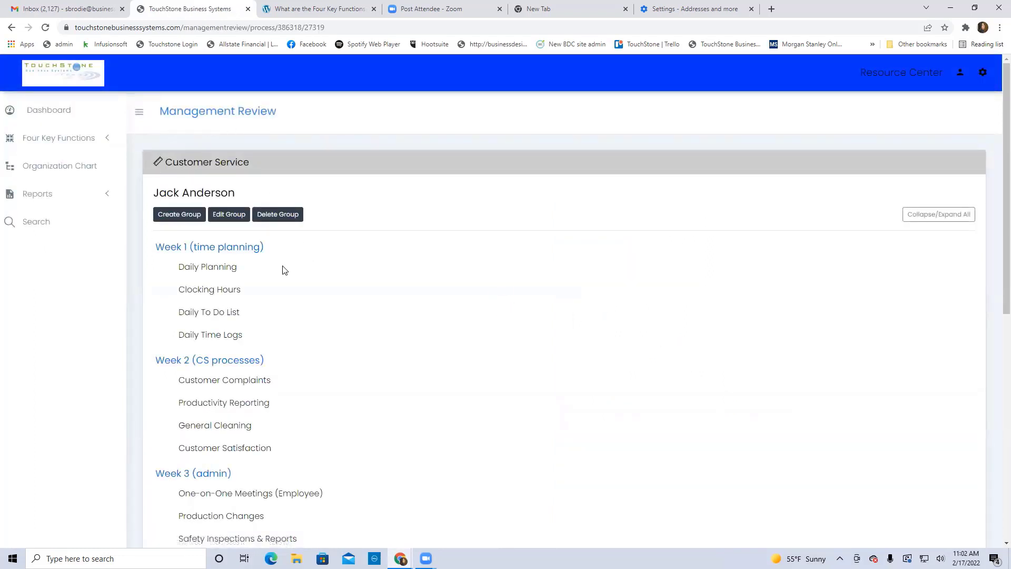
left_click(219, 269)
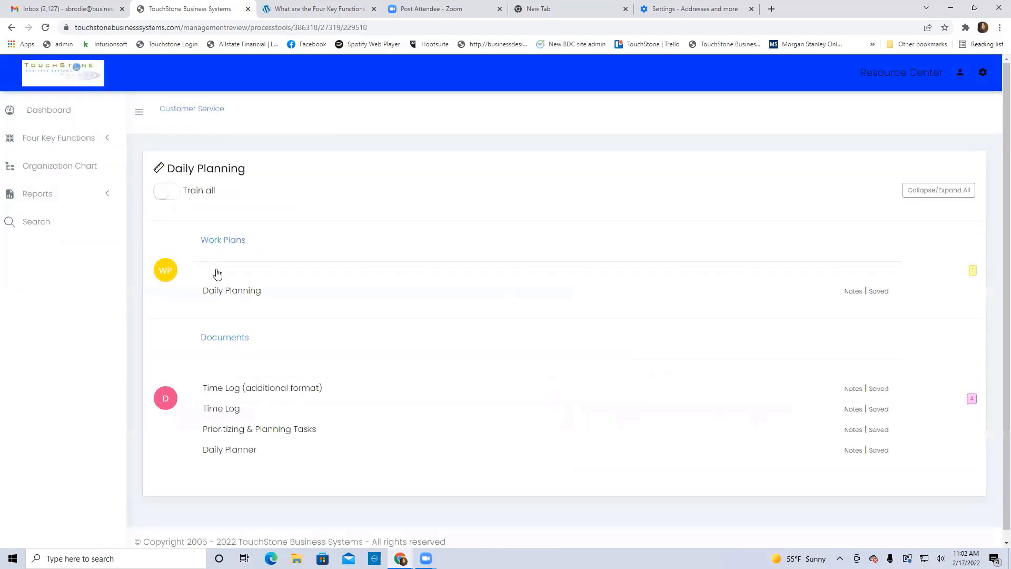
left_click(161, 191)
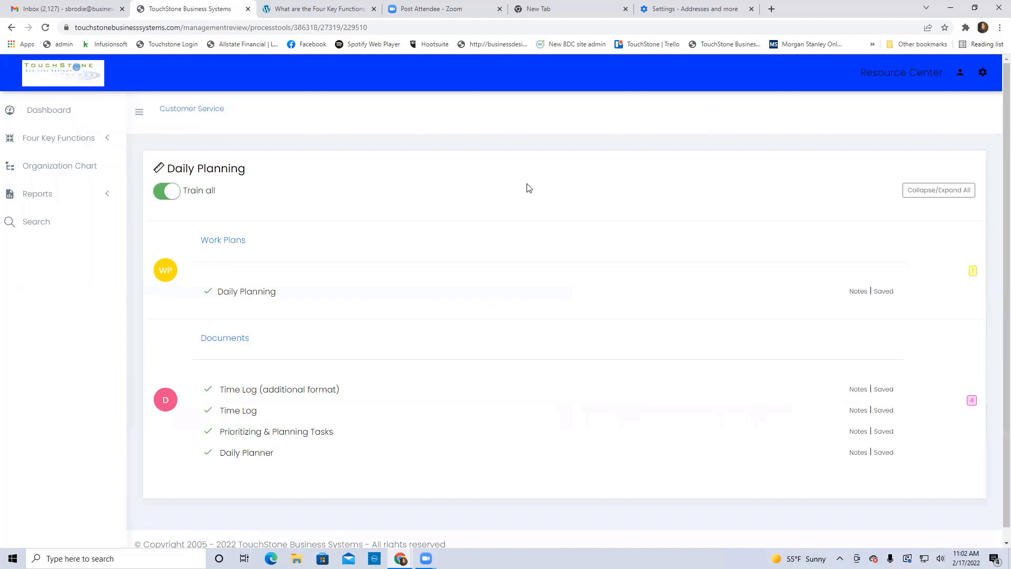
left_click(174, 111)
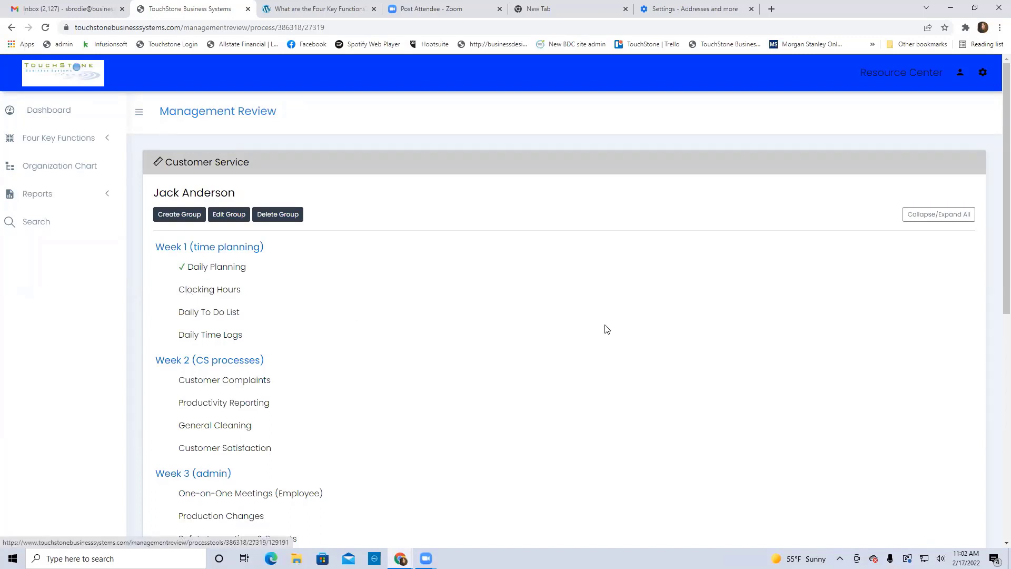
Drag Daily Planning below Daily Time Logs in Week 1 and return to the dashboard
left_click_drag(219, 266, 214, 332)
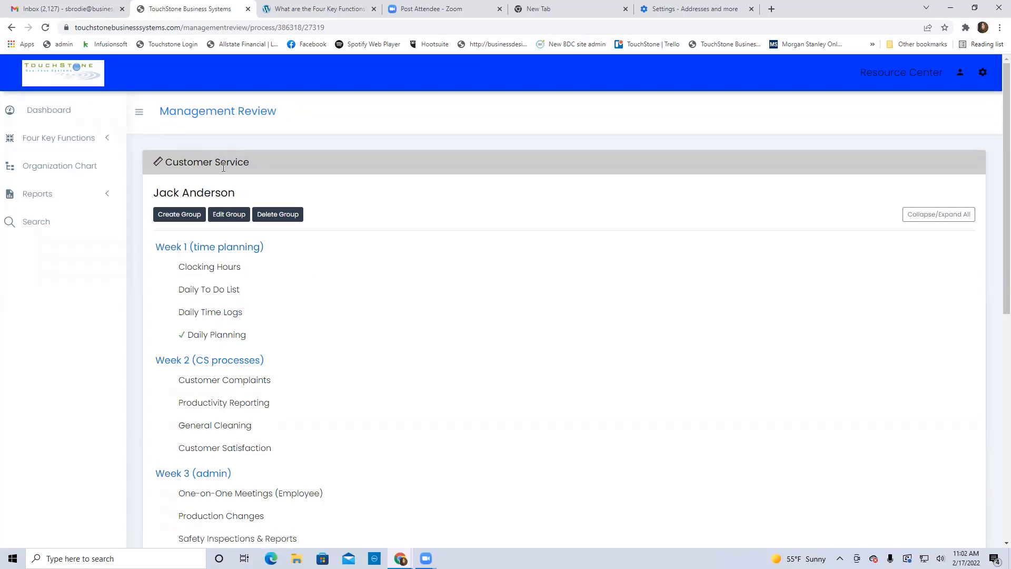
left_click(53, 117)
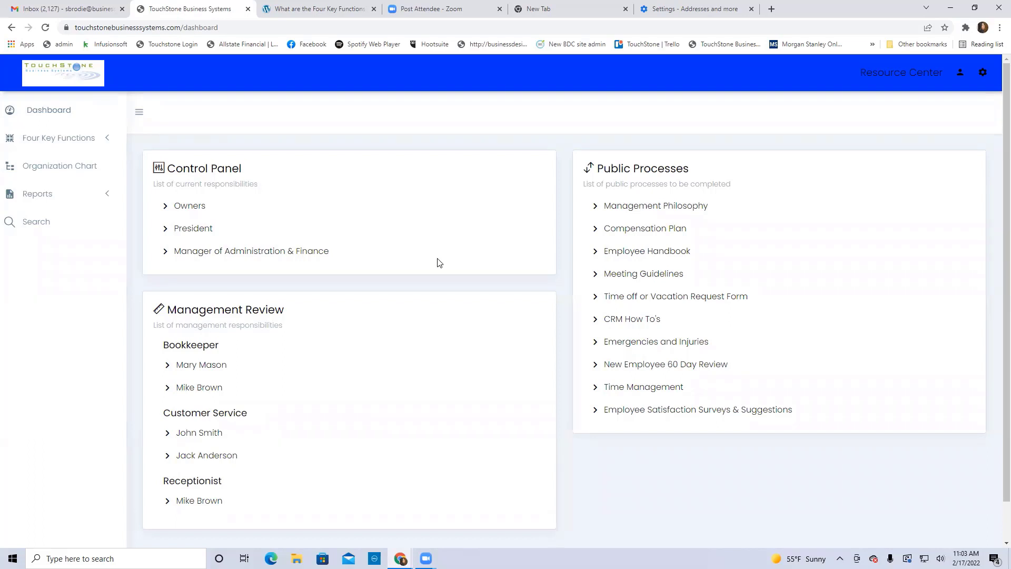
left_click(212, 455)
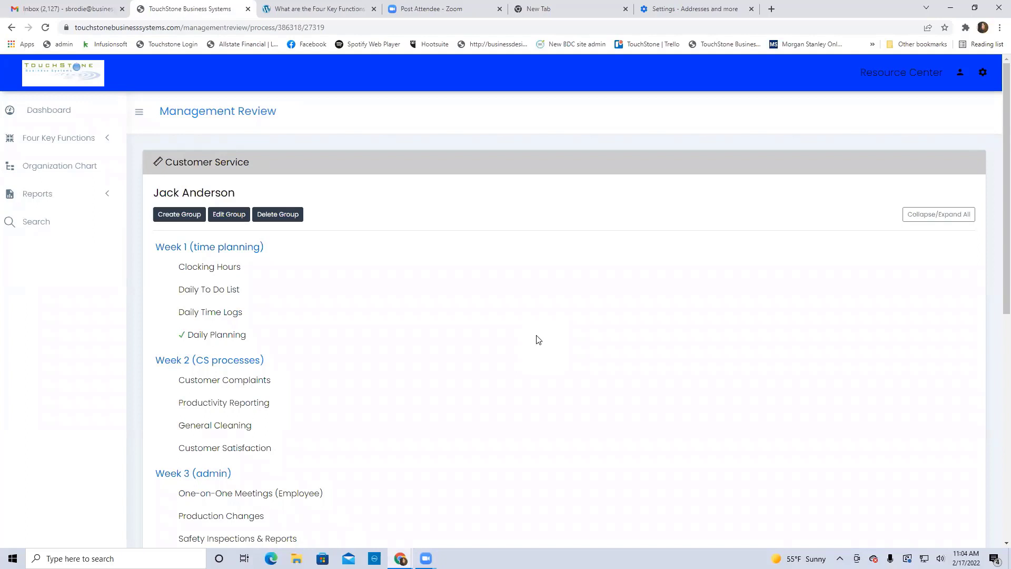
left_click(45, 112)
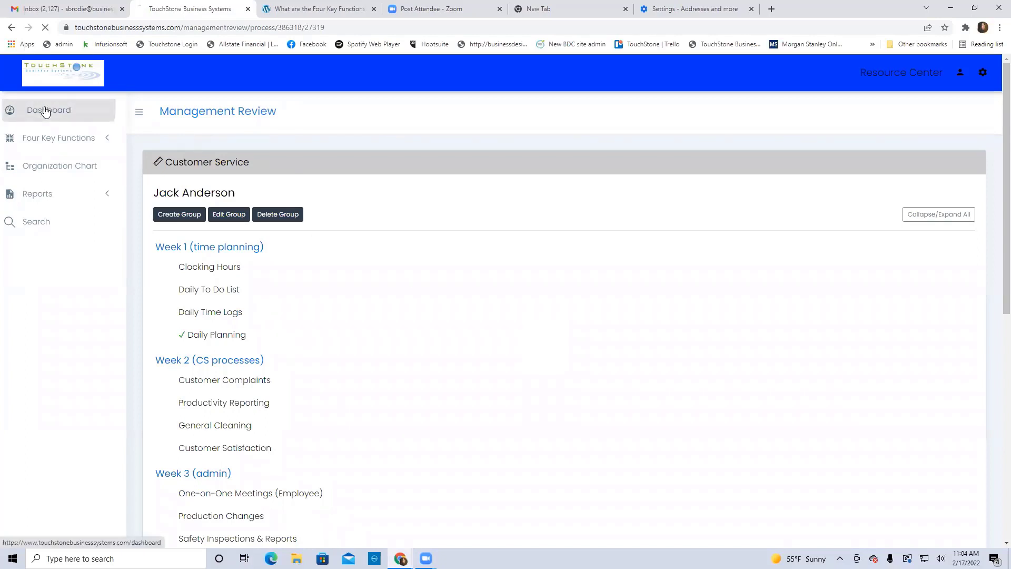